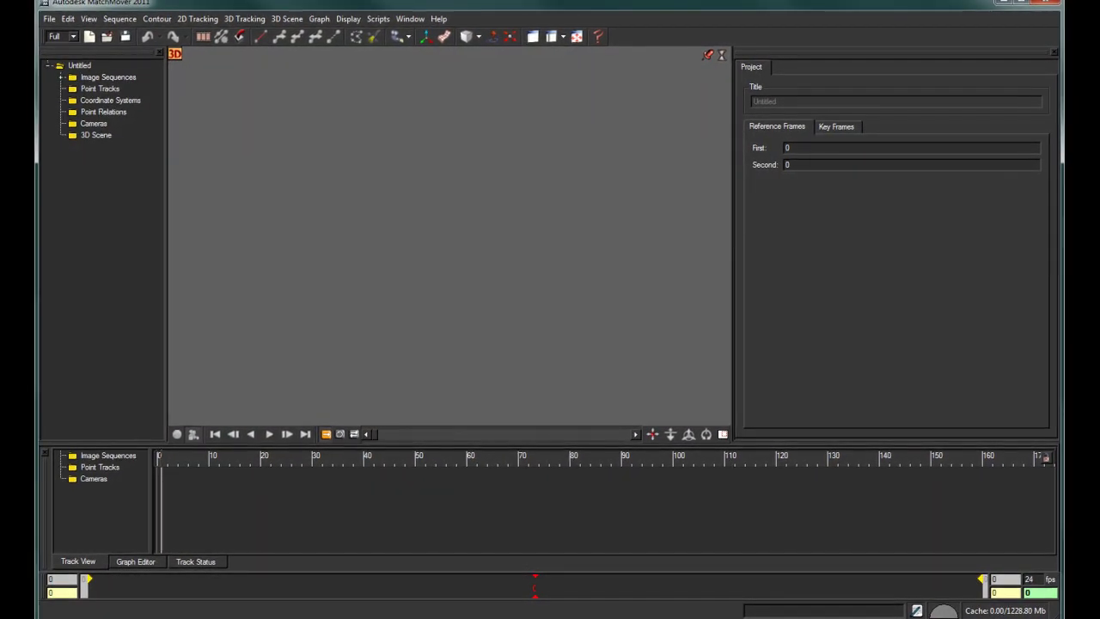
{"action": "left_click", "coordinate": [73, 36]}
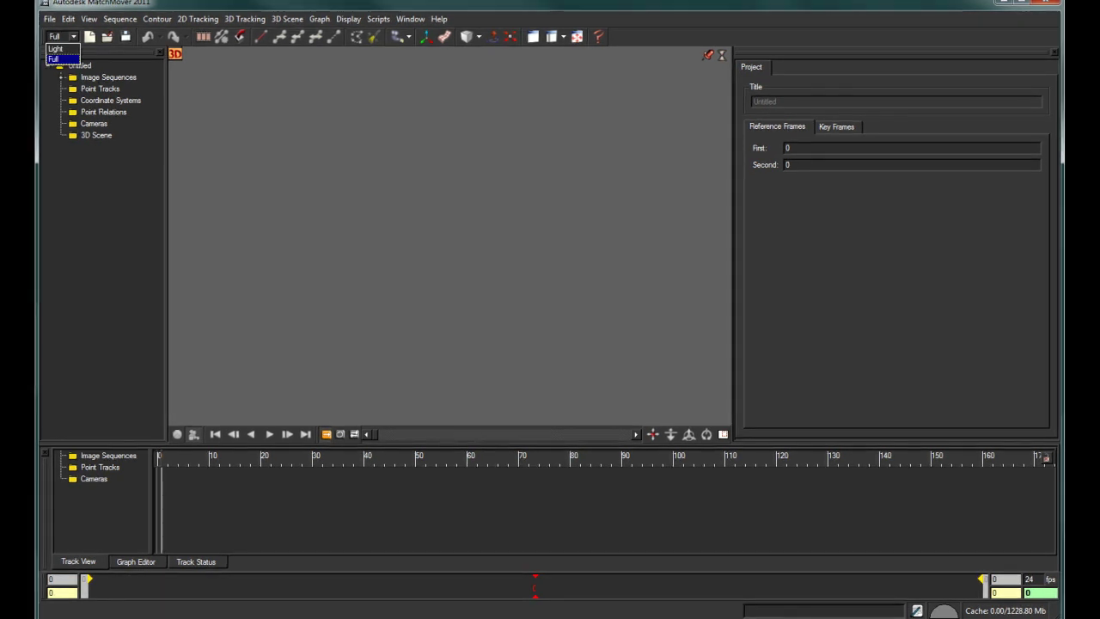
{"action": "key", "text": "Up"}
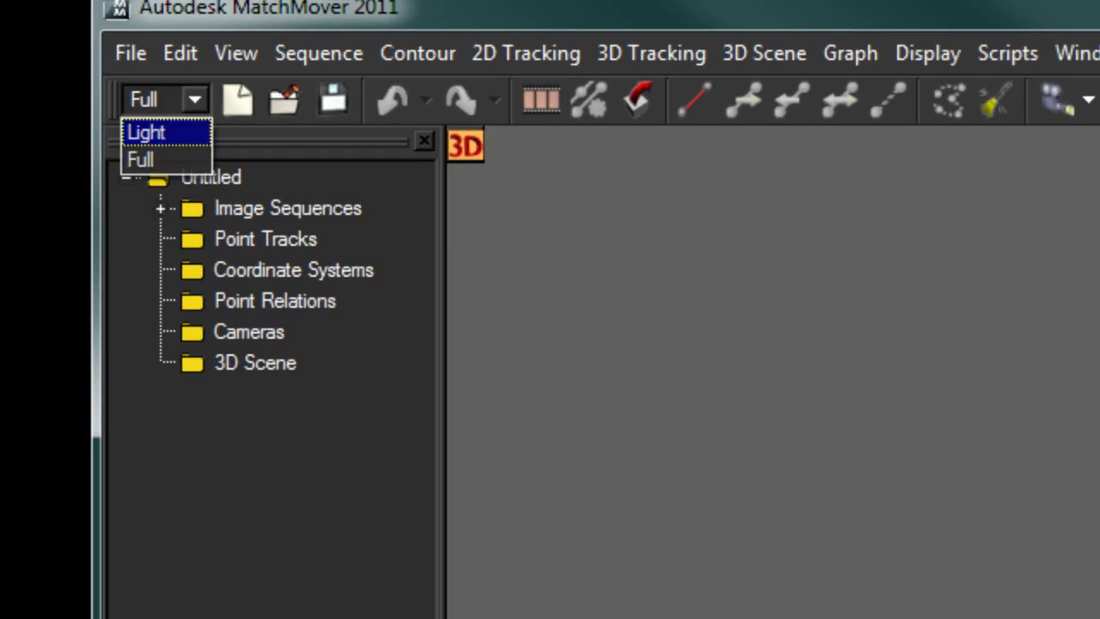
{"action": "key", "text": "Escape"}
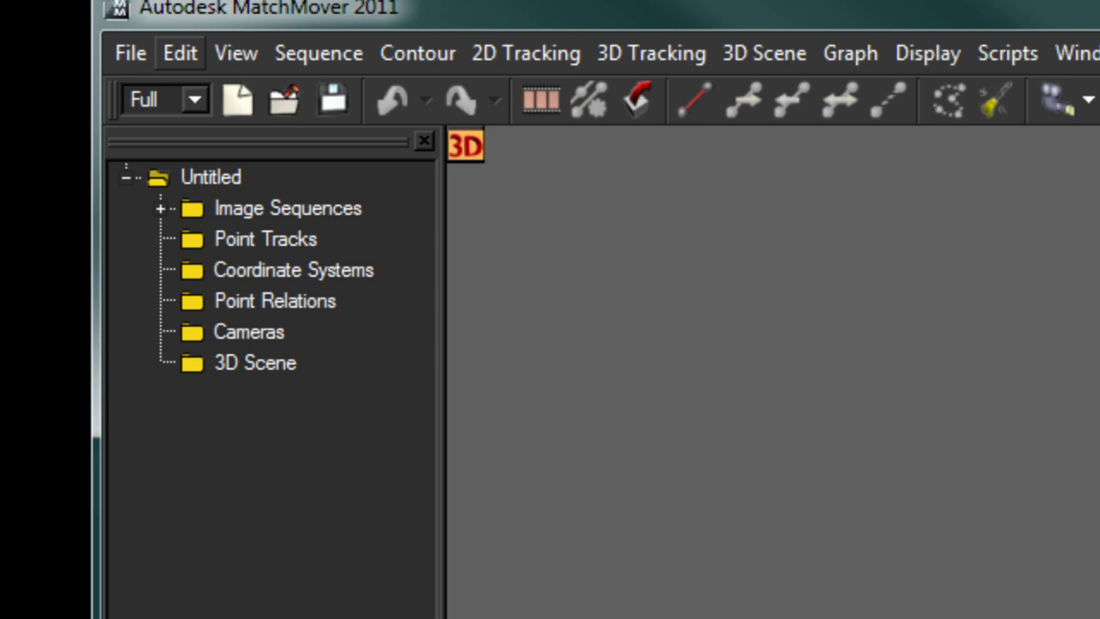
Step: Set the 3D Up Axis to Z in the user display preferences
{"action": "left_click", "coordinate": [179, 53]}
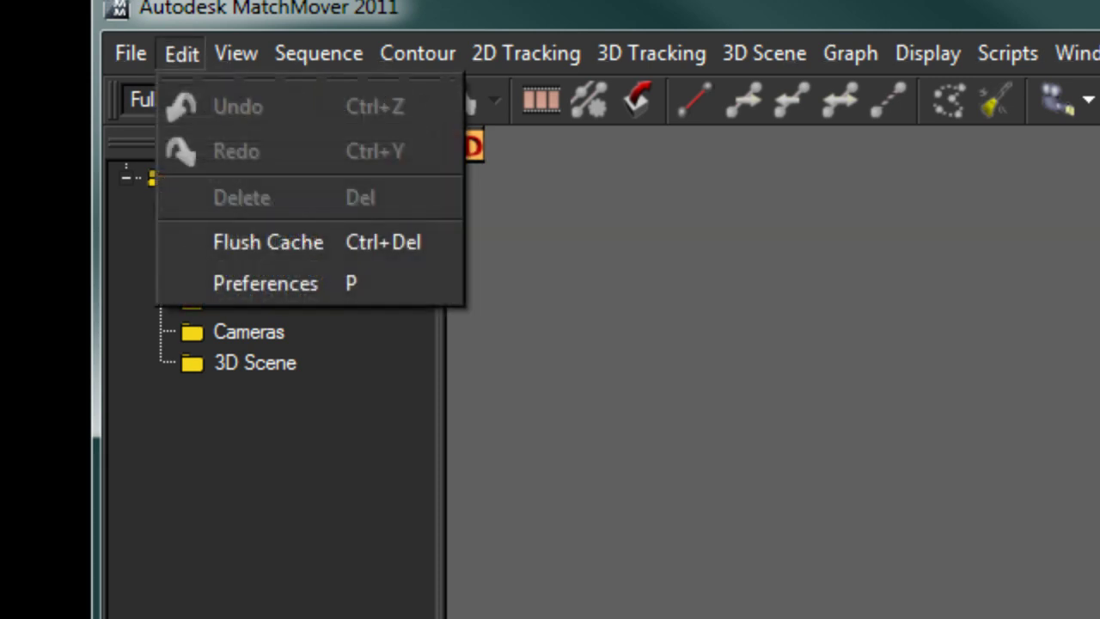
{"action": "left_click", "coordinate": [265, 283]}
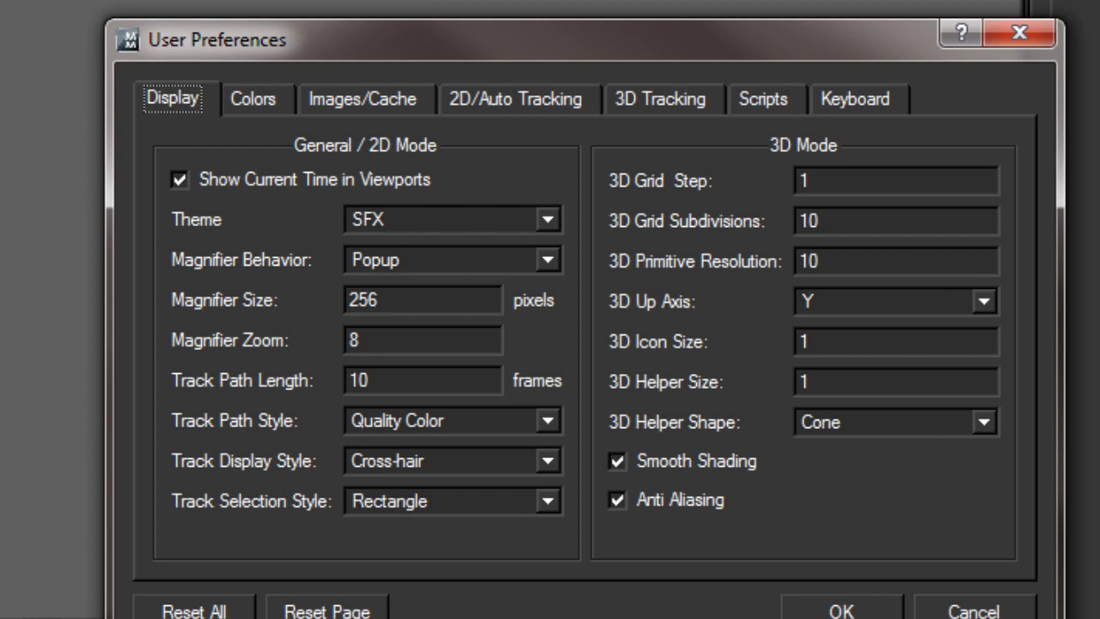
{"action": "left_click", "coordinate": [896, 301]}
{"action": "left_click", "coordinate": [895, 381]}
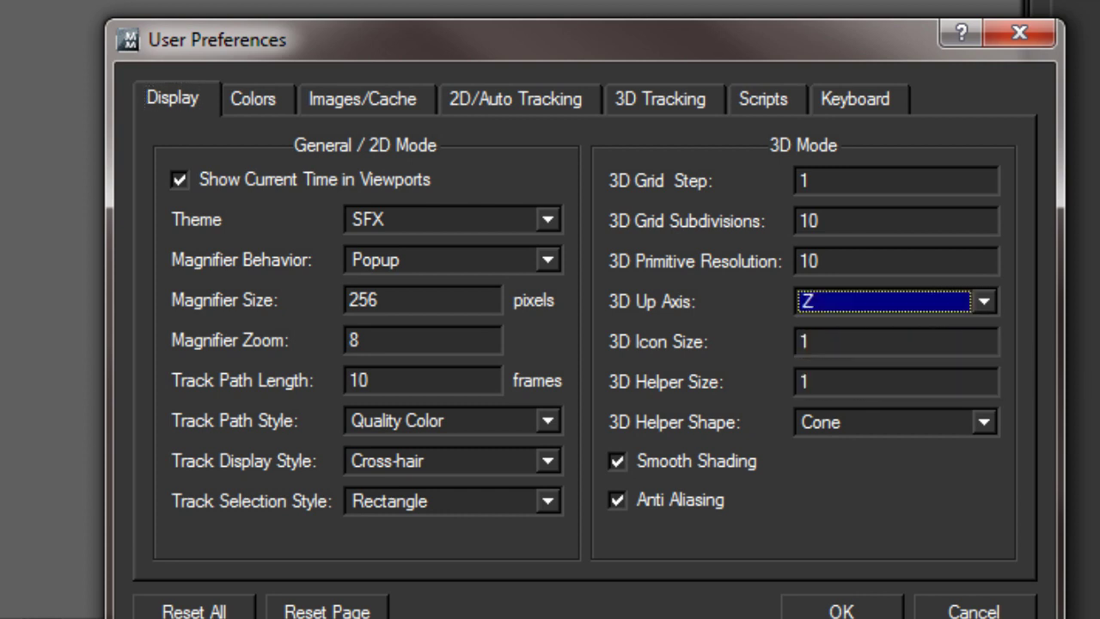
{"action": "left_click", "coordinate": [841, 611]}
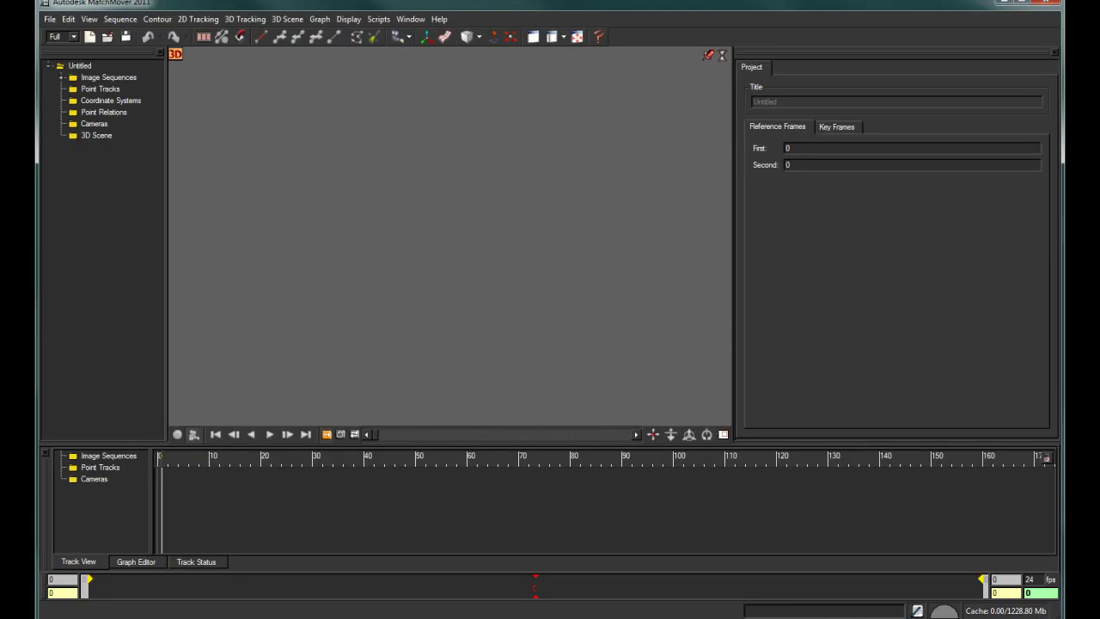
Step: Load the image sequence starting with Tutorial_00000.tga from the Match Mover Tutorial folder at a frame rate of 50 fps
{"action": "left_click", "coordinate": [50, 19]}
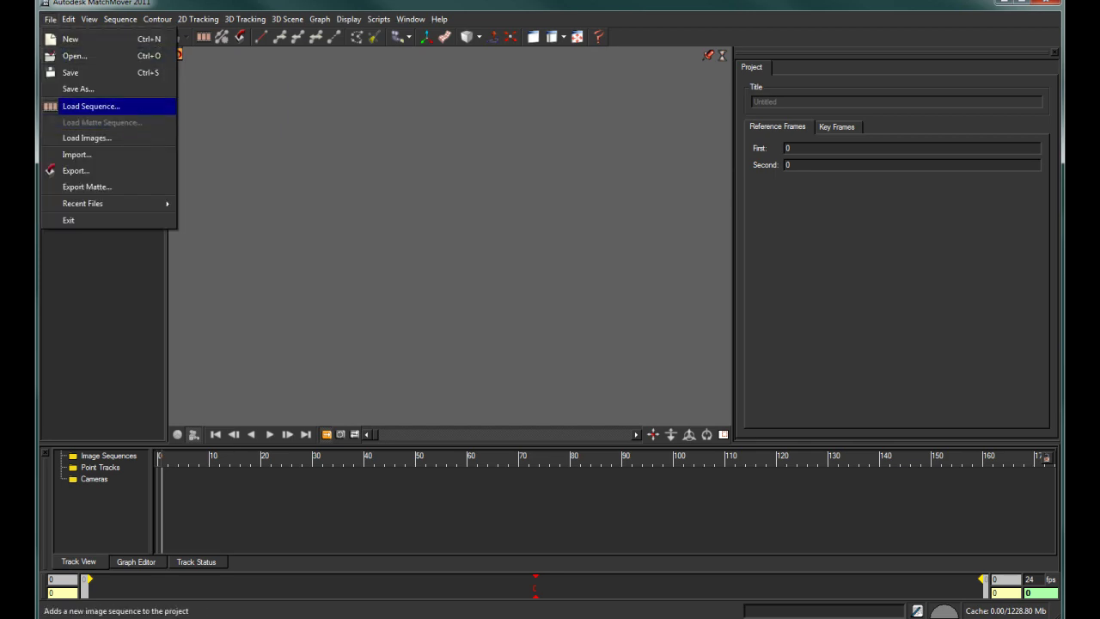
{"action": "left_click", "coordinate": [91, 106]}
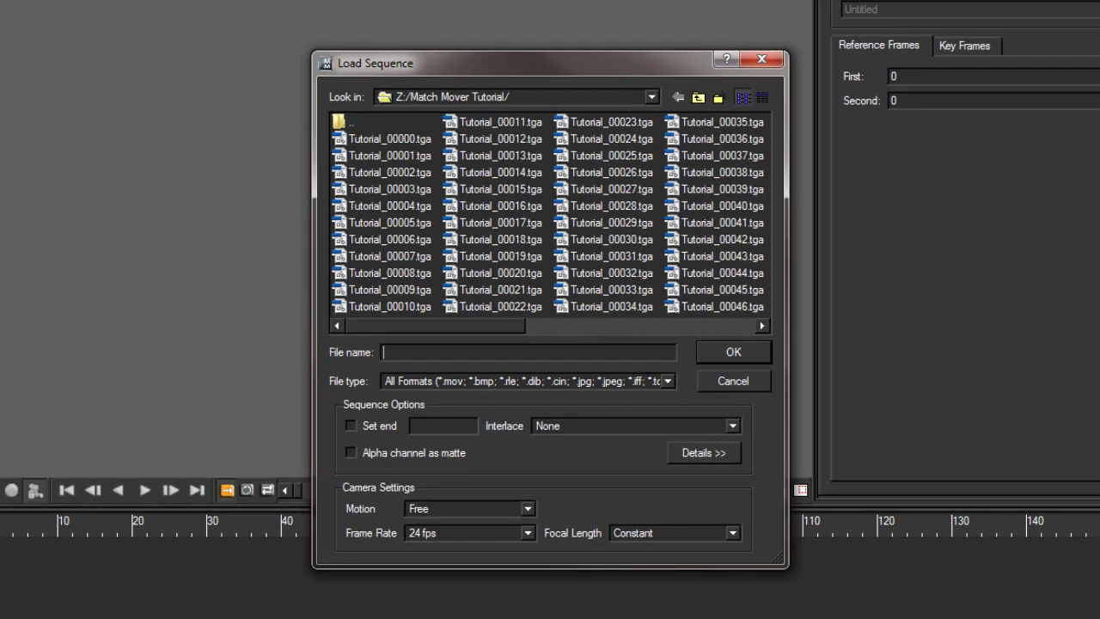
{"action": "left_click", "coordinate": [389, 138]}
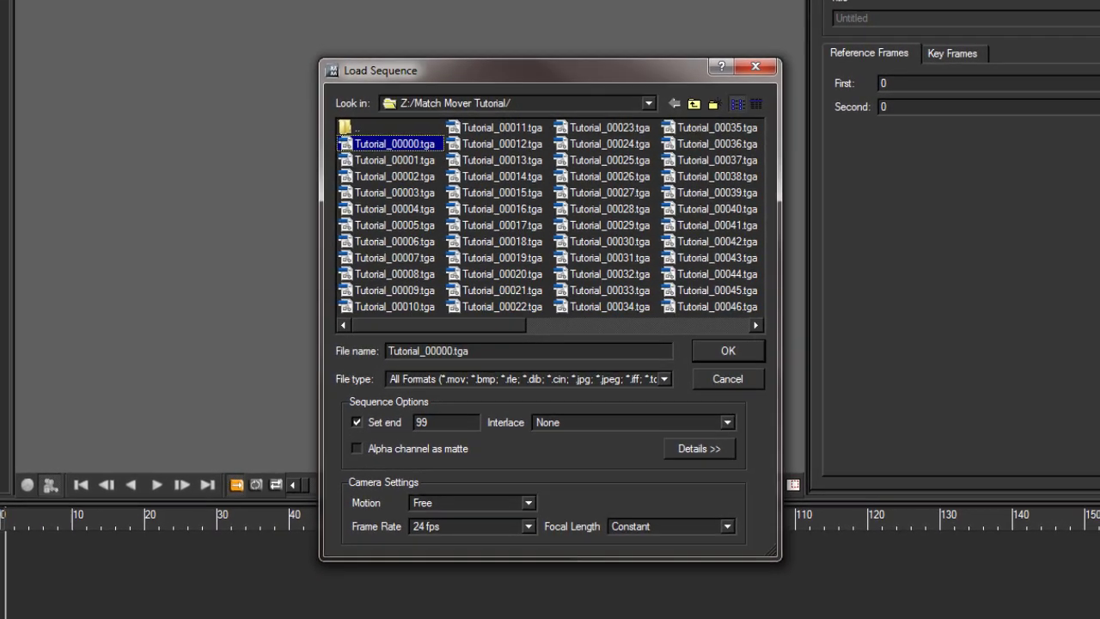
{"action": "left_click", "coordinate": [471, 526]}
{"action": "left_click", "coordinate": [447, 613]}
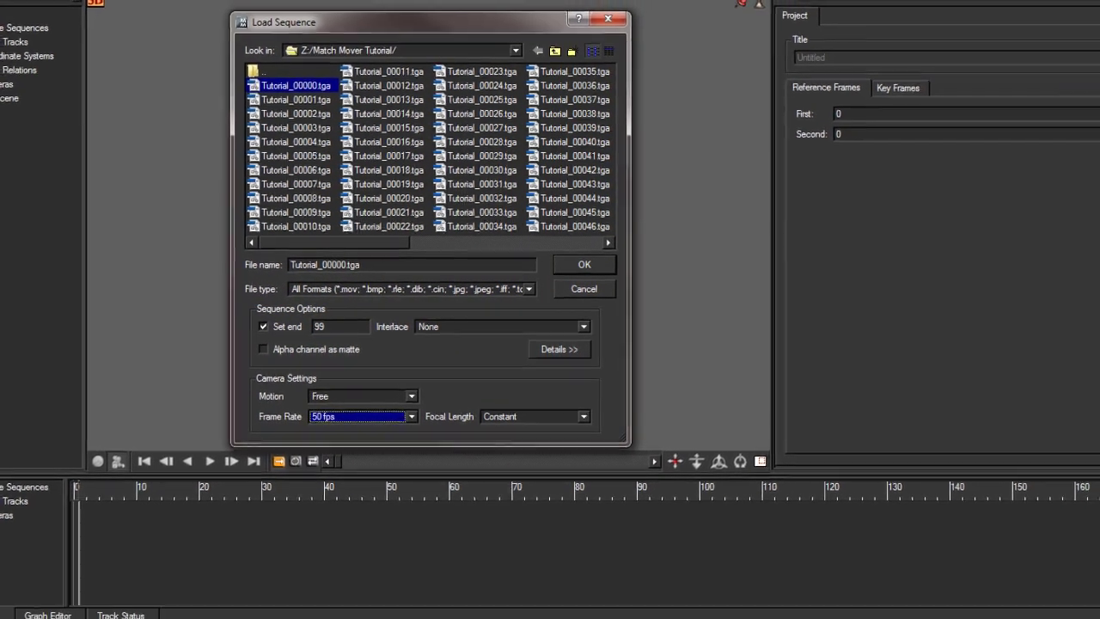
{"action": "left_click", "coordinate": [559, 349]}
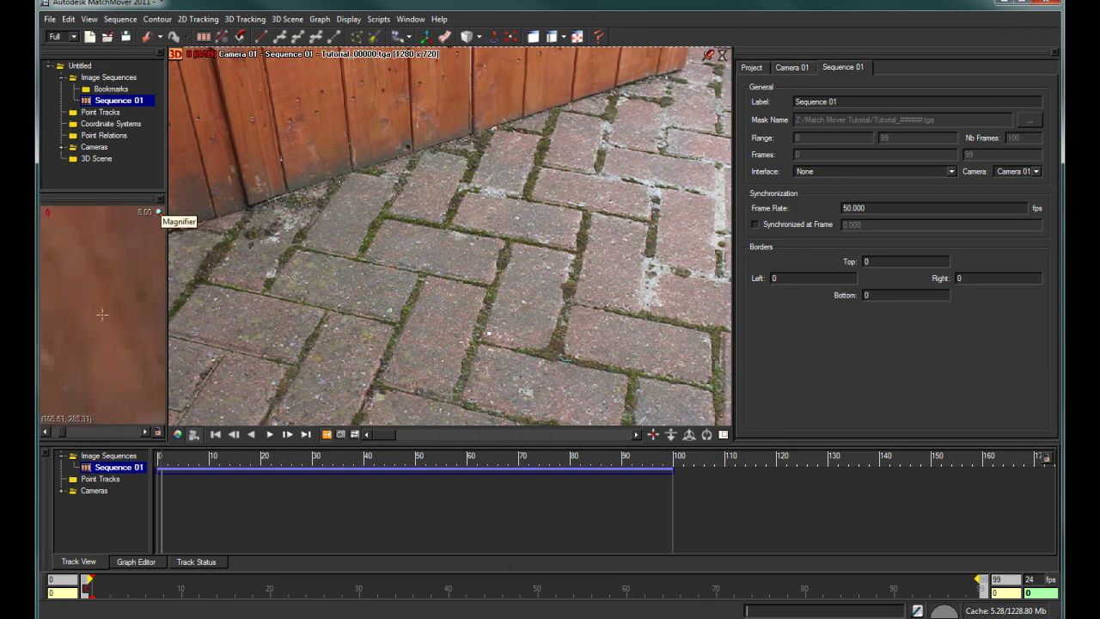
Step: Close the magnifier and run automatic 2D tracking with camera solving, using Grayscale and a minimum track length of 99
{"action": "left_click", "coordinate": [158, 212]}
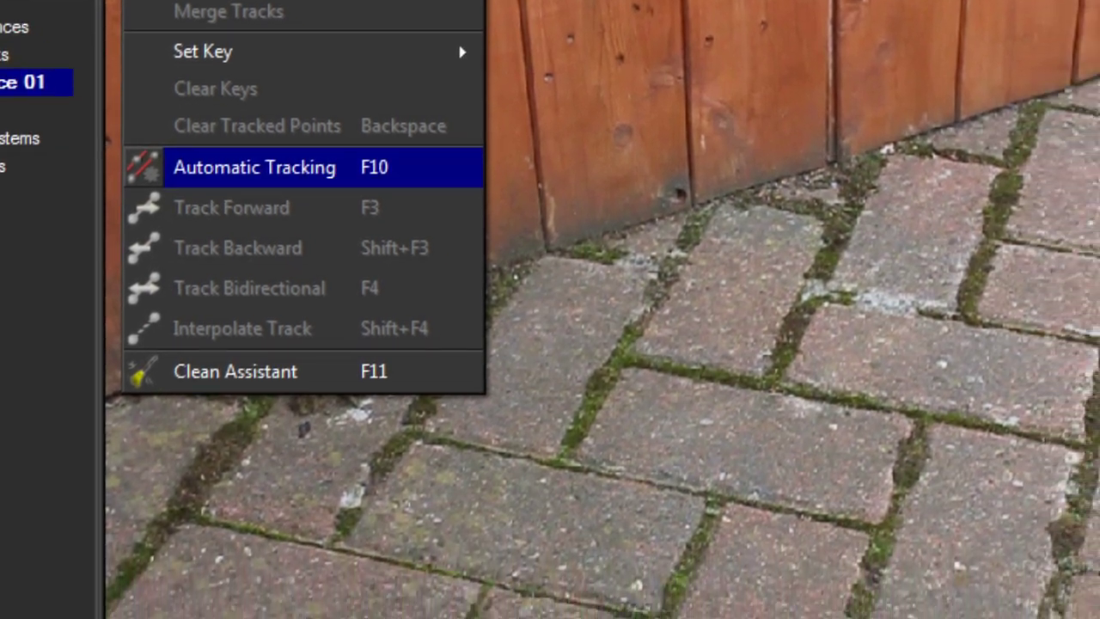
{"action": "left_click", "coordinate": [424, 332]}
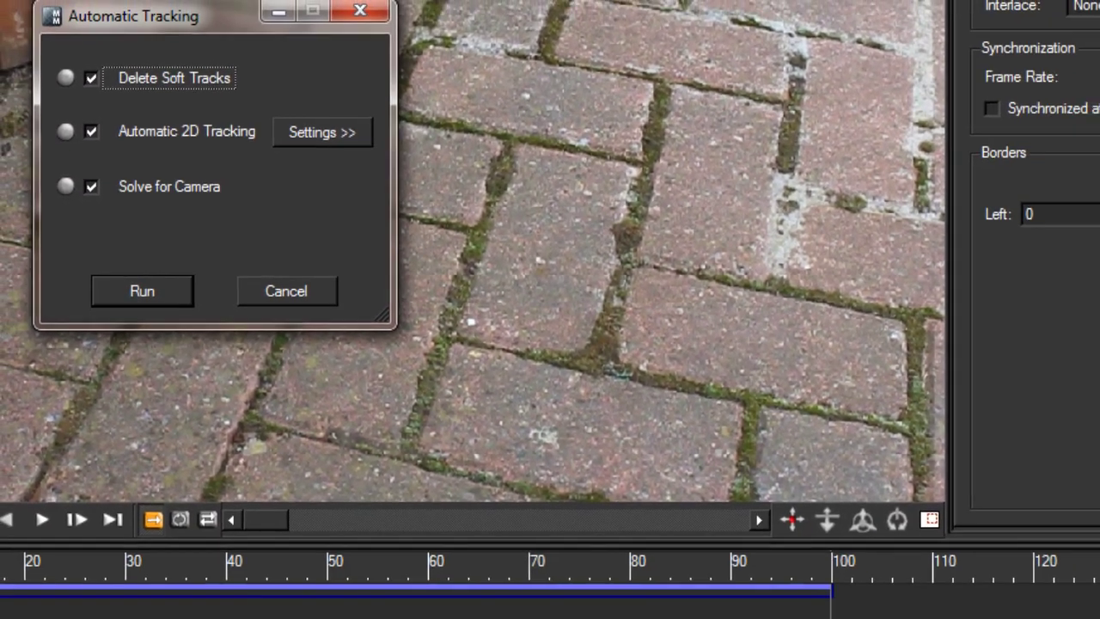
{"action": "left_click", "coordinate": [347, 127]}
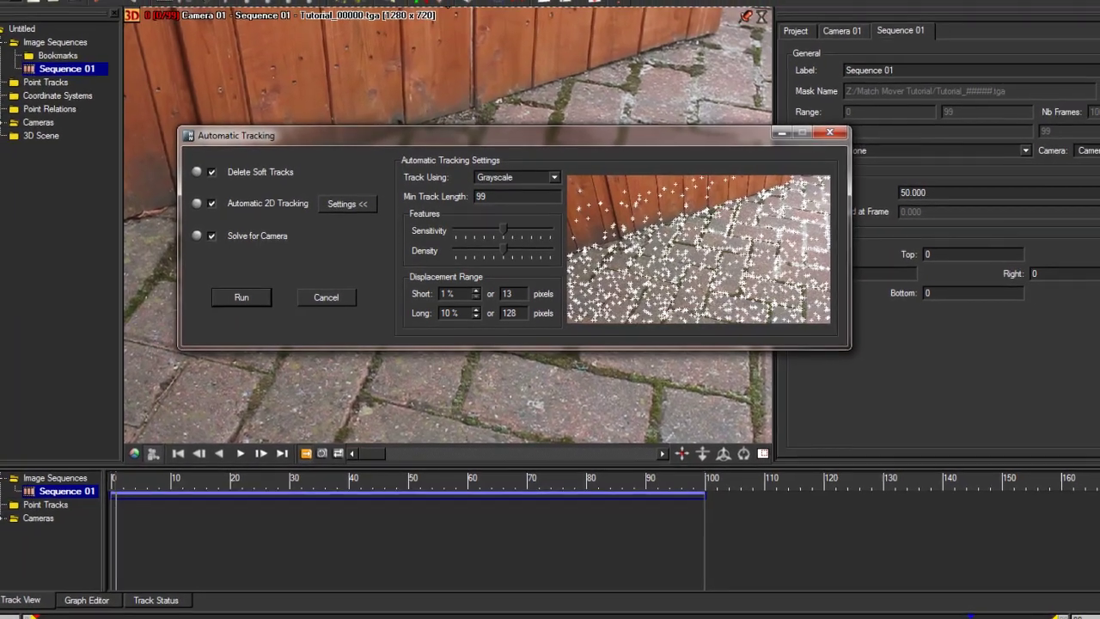
{"action": "key", "text": "Return"}
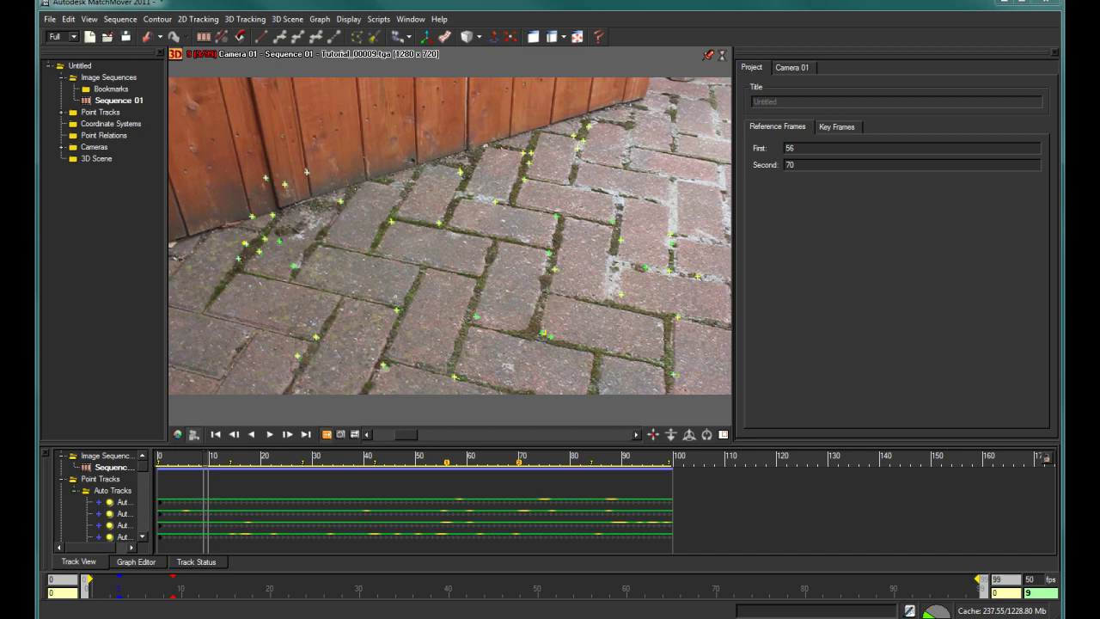
Step: Examine the automatic point tracks, including Auto15 and Auto14, to see which points of the fence and paving they follow
{"action": "left_click", "coordinate": [61, 112]}
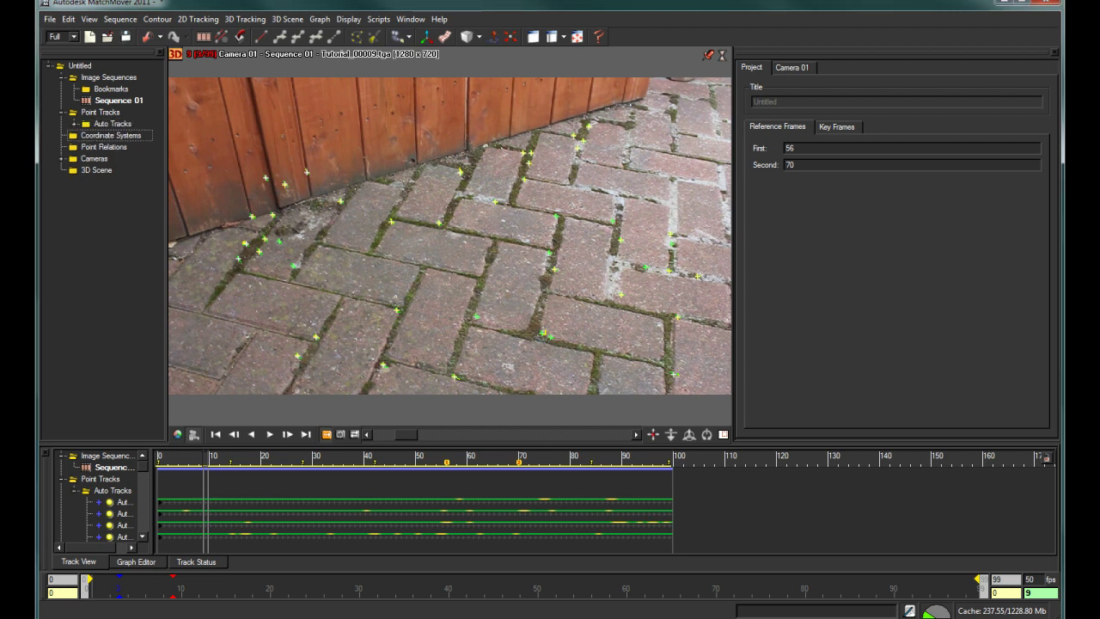
{"action": "left_click", "coordinate": [74, 124]}
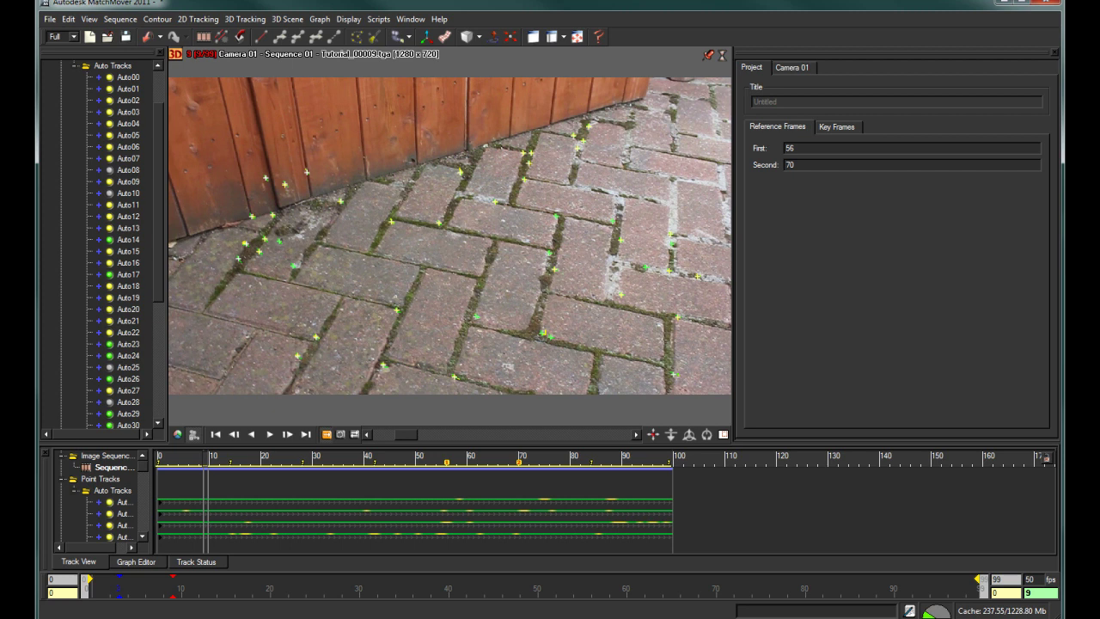
{"action": "left_click", "coordinate": [128, 274]}
{"action": "left_click", "coordinate": [128, 251]}
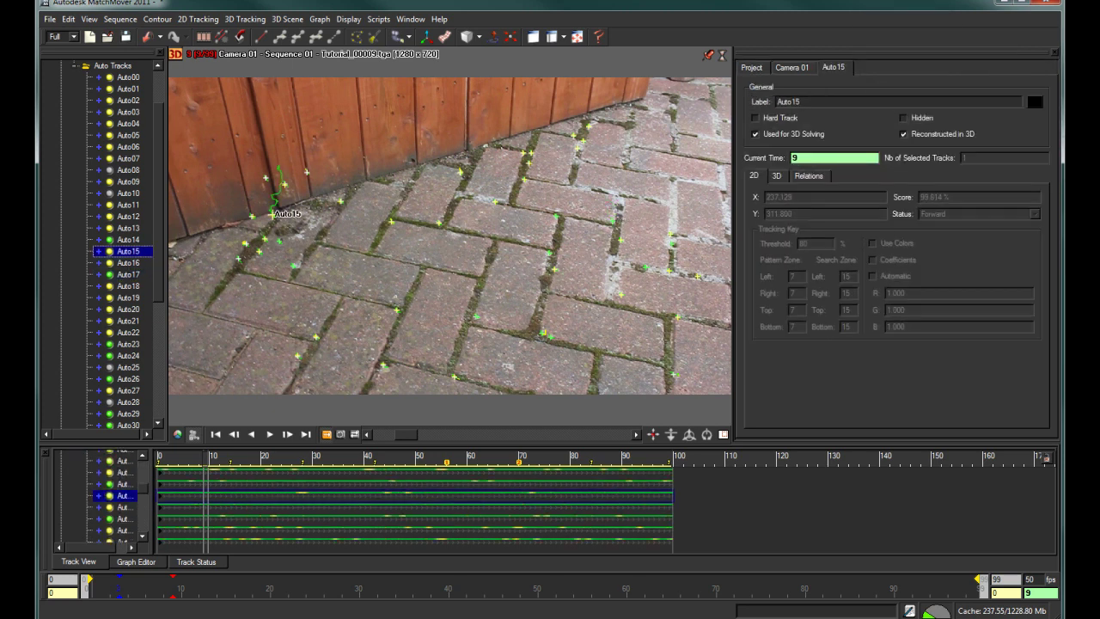
{"action": "left_click", "coordinate": [552, 212]}
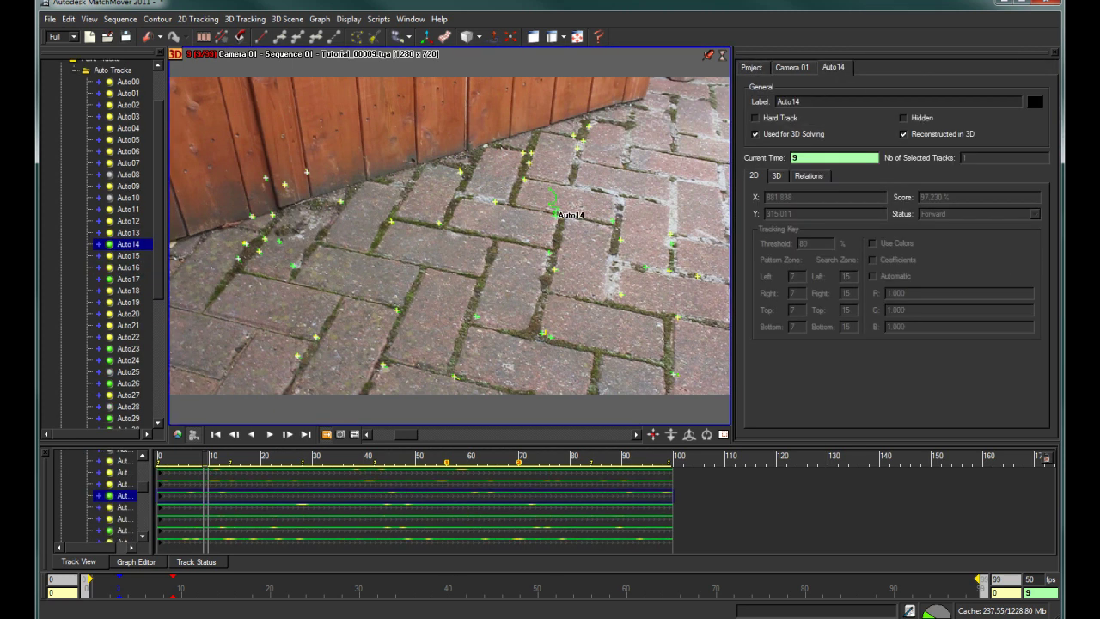
{"action": "left_click", "coordinate": [613, 221]}
{"action": "left_click", "coordinate": [553, 213]}
{"action": "scroll", "coordinate": [103, 249], "scroll_direction": "up", "scroll_amount": 2}
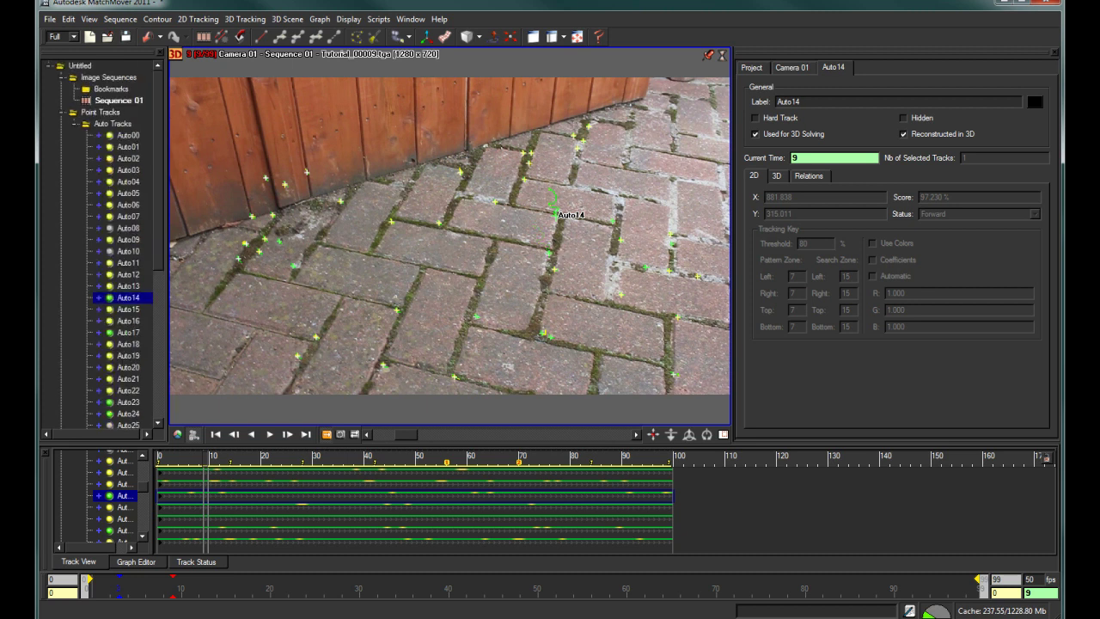
{"action": "left_click", "coordinate": [62, 112]}
Step: Create a new coordinate system and set its origin to track Auto14
{"action": "left_click", "coordinate": [110, 123]}
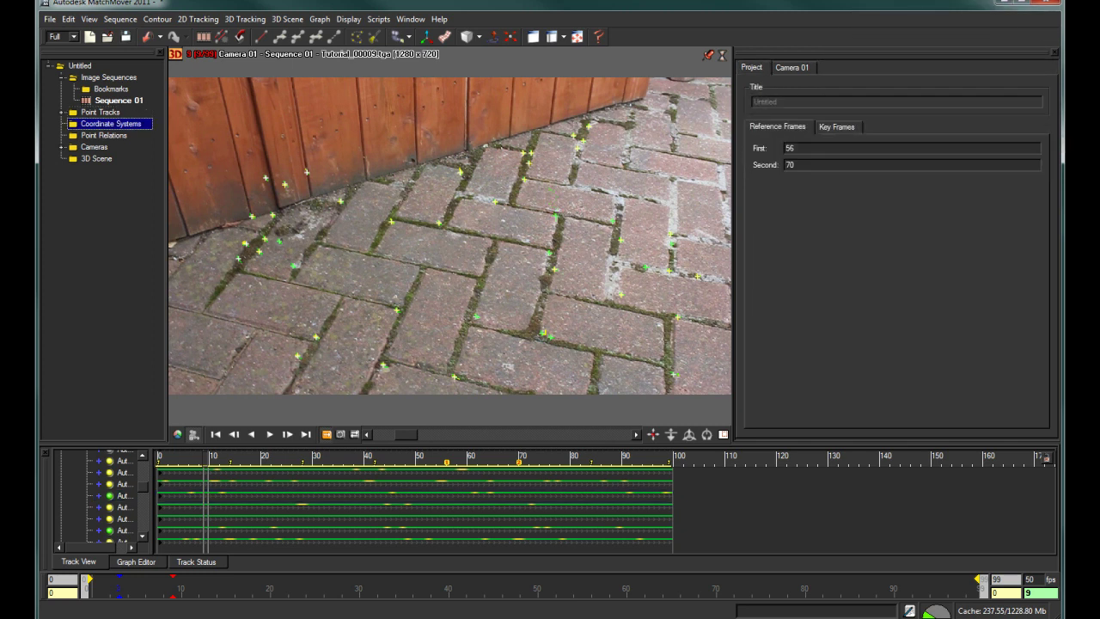
{"action": "right_click", "coordinate": [114, 124]}
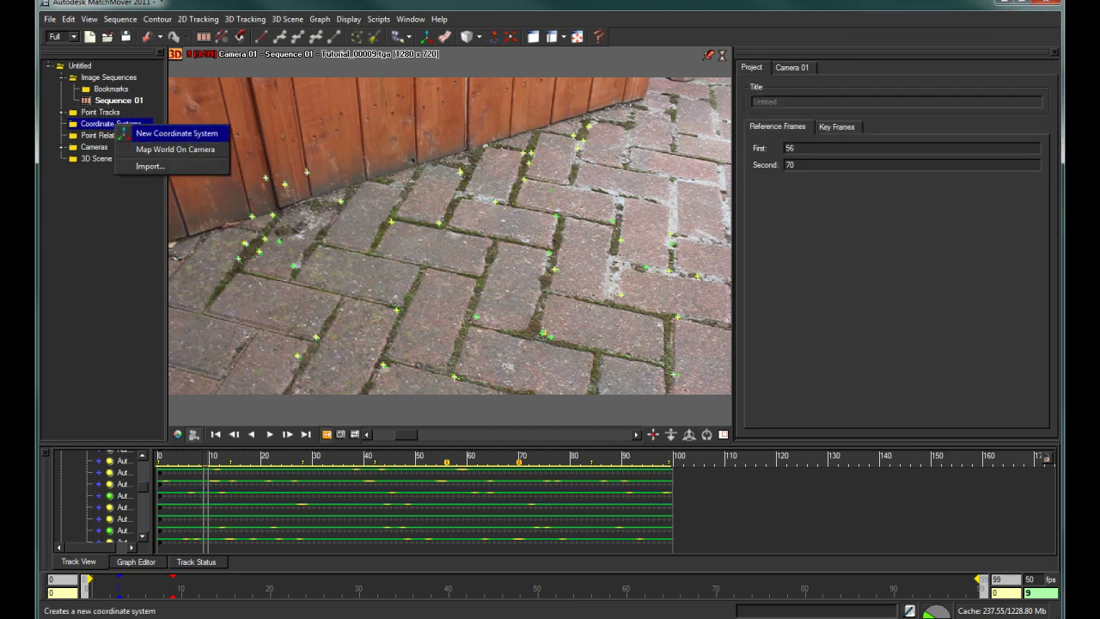
{"action": "left_click", "coordinate": [123, 134]}
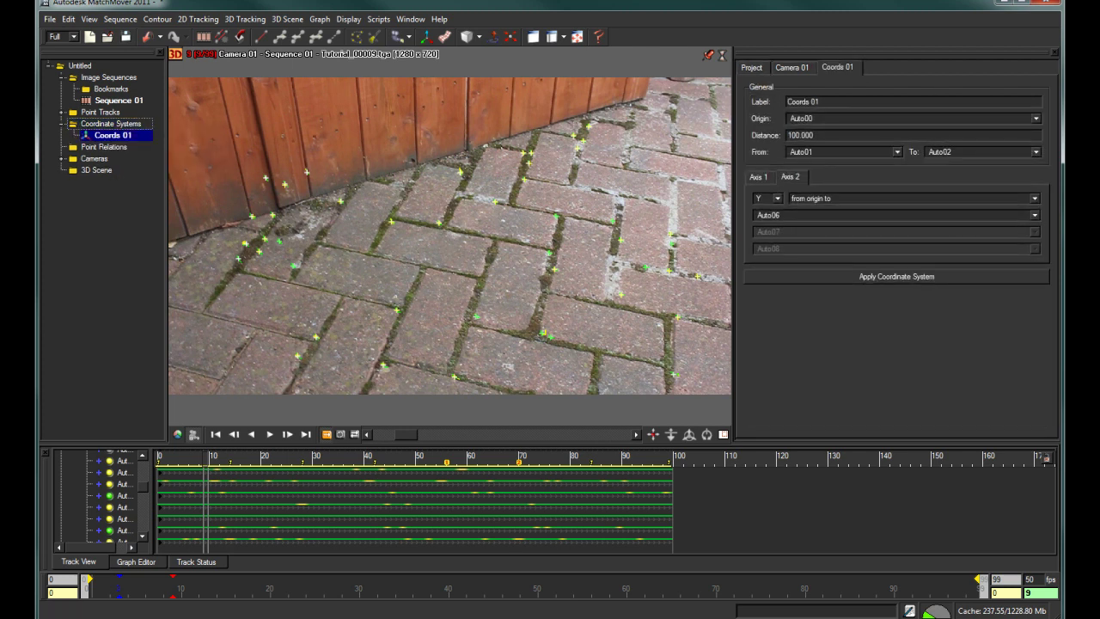
{"action": "left_click", "coordinate": [1036, 118]}
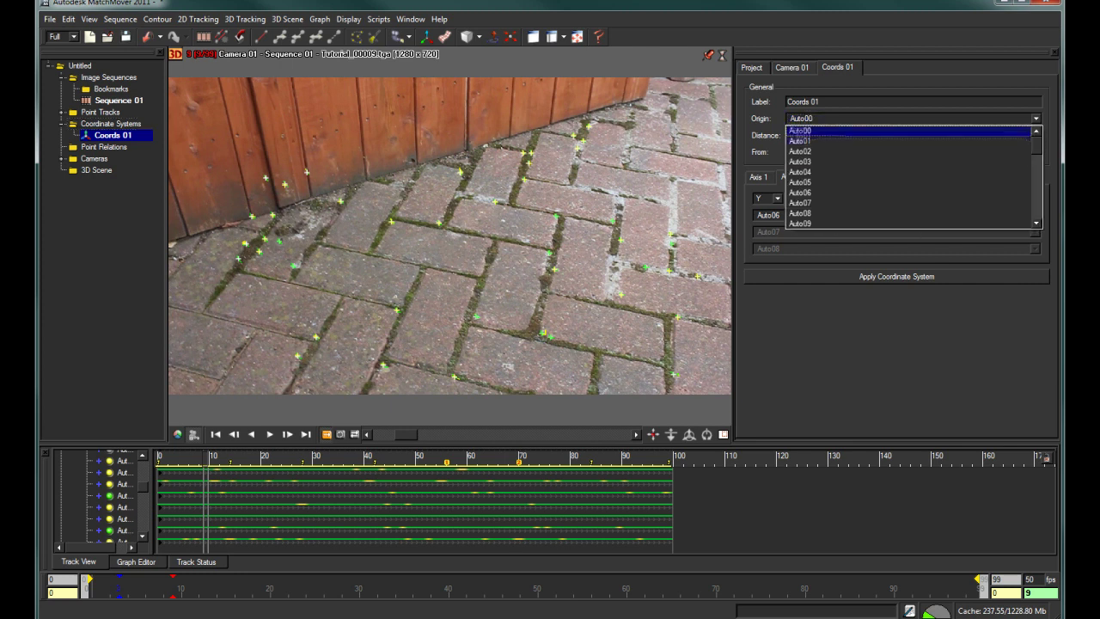
{"action": "scroll", "coordinate": [908, 182], "scroll_direction": "down", "scroll_amount": 4}
{"action": "left_click", "coordinate": [907, 161]}
{"action": "key", "text": "Return"}
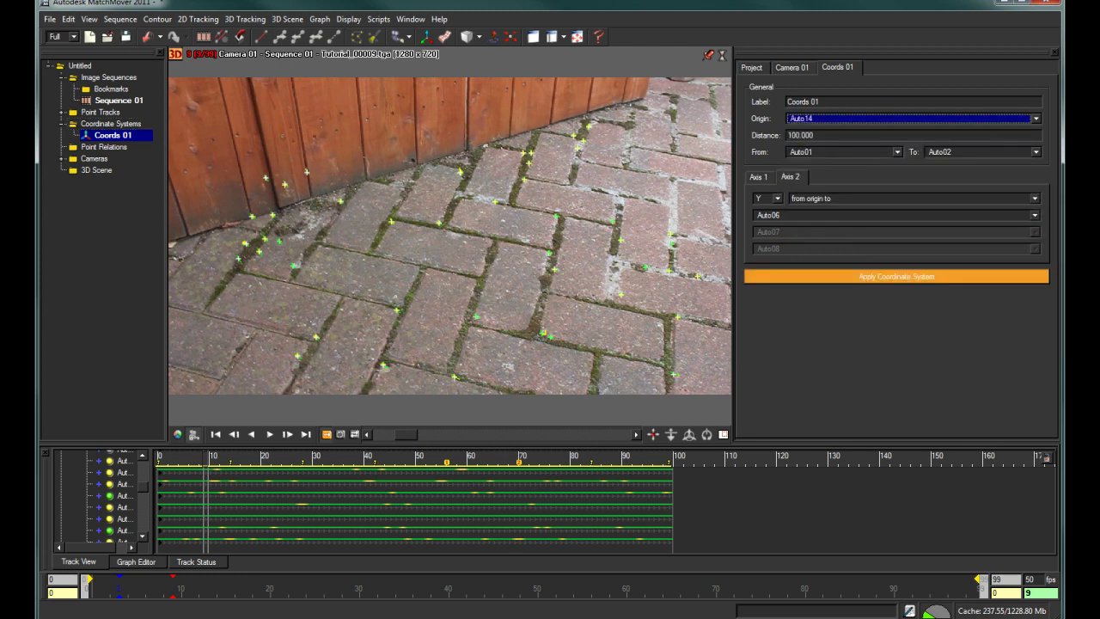
Step: Define the coordinate system's reference distance from track Auto14 to track Auto17
{"action": "left_click", "coordinate": [897, 152]}
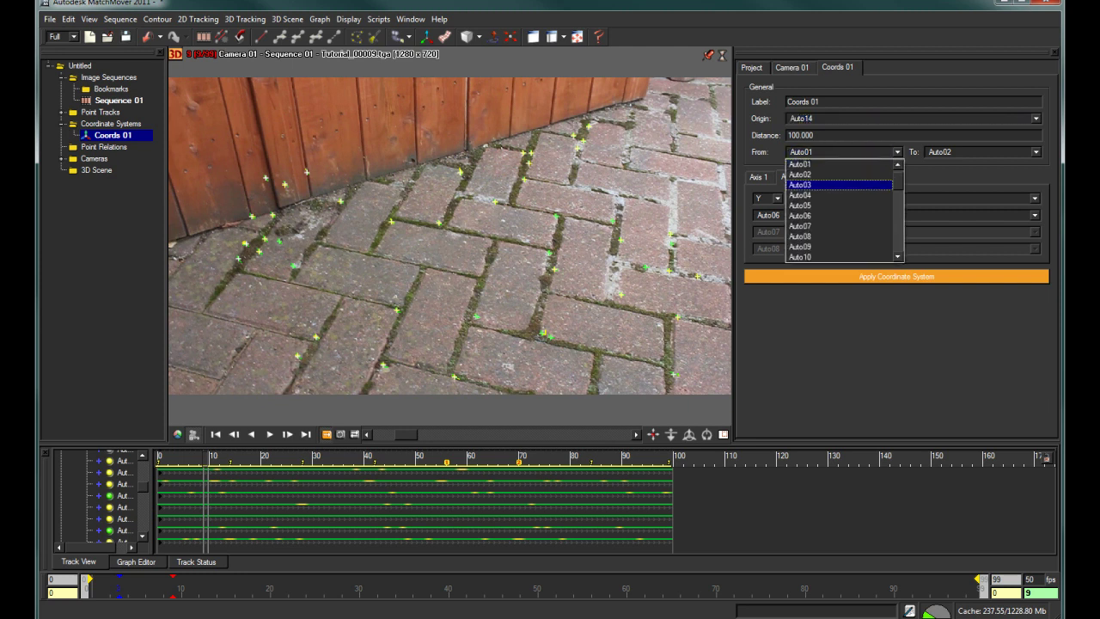
{"action": "key", "text": "Down"}
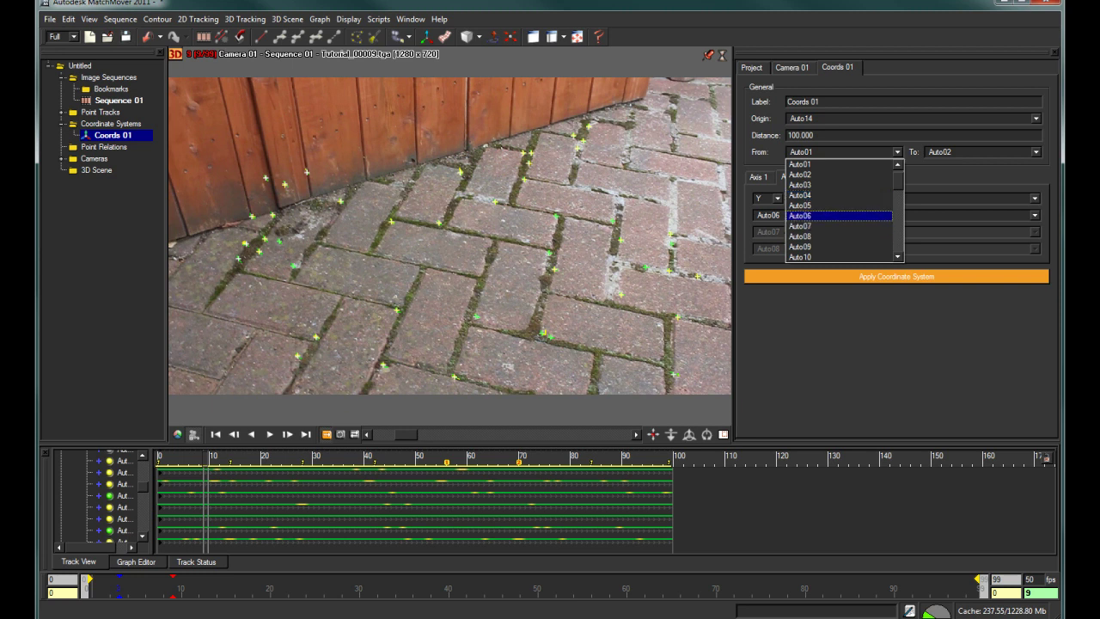
{"action": "scroll", "coordinate": [840, 211], "scroll_direction": "down", "scroll_amount": 1}
{"action": "left_click", "coordinate": [839, 258]}
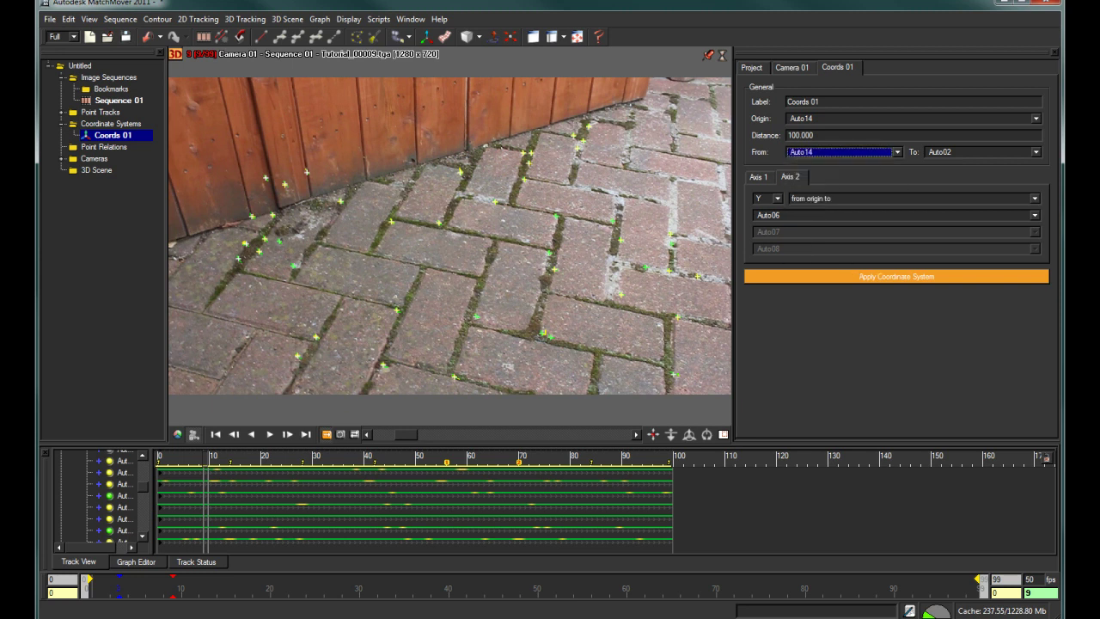
{"action": "left_click", "coordinate": [980, 152]}
{"action": "scroll", "coordinate": [980, 236], "scroll_direction": "down", "scroll_amount": 2}
{"action": "left_click", "coordinate": [946, 241]}
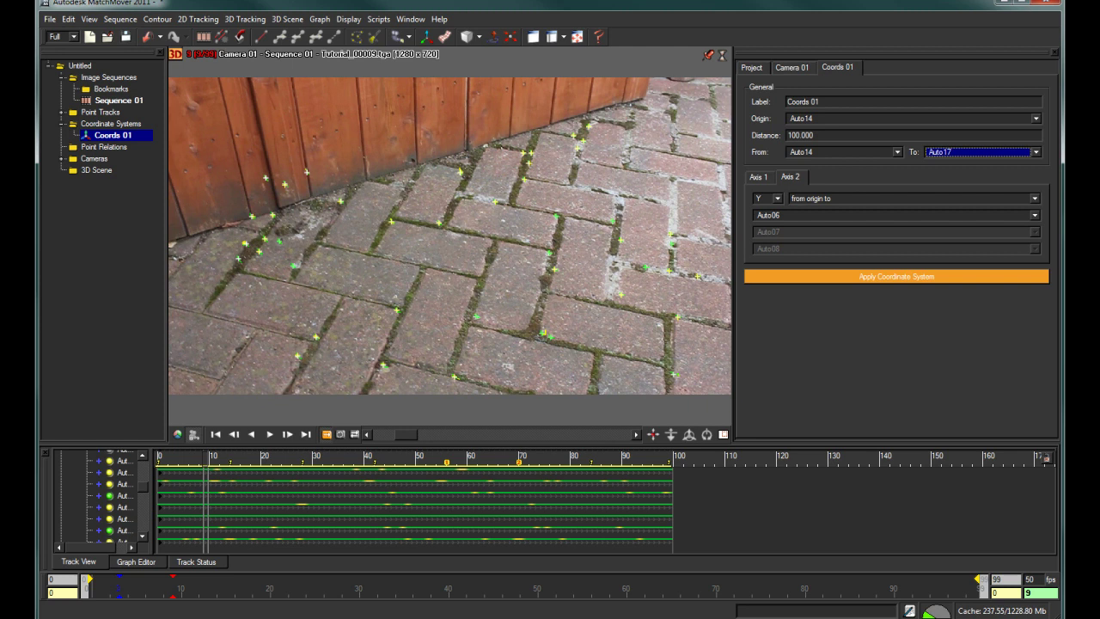
Step: Direct Axis 2 (Y) of the coordinate system from the origin to track Auto26
{"action": "left_click", "coordinate": [894, 215]}
{"action": "scroll", "coordinate": [894, 275], "scroll_direction": "down", "scroll_amount": 5}
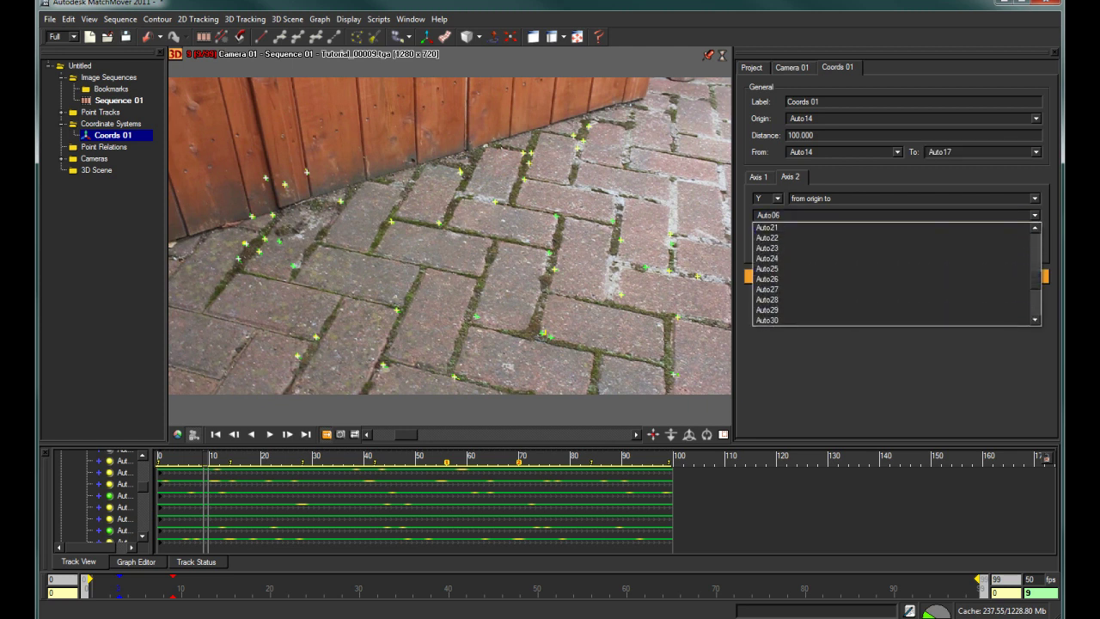
{"action": "left_click", "coordinate": [894, 278]}
Step: Direct Axis 1 (X) from the origin to track Auto17 and apply the coordinate system
{"action": "left_click", "coordinate": [758, 177]}
{"action": "left_click", "coordinate": [894, 215]}
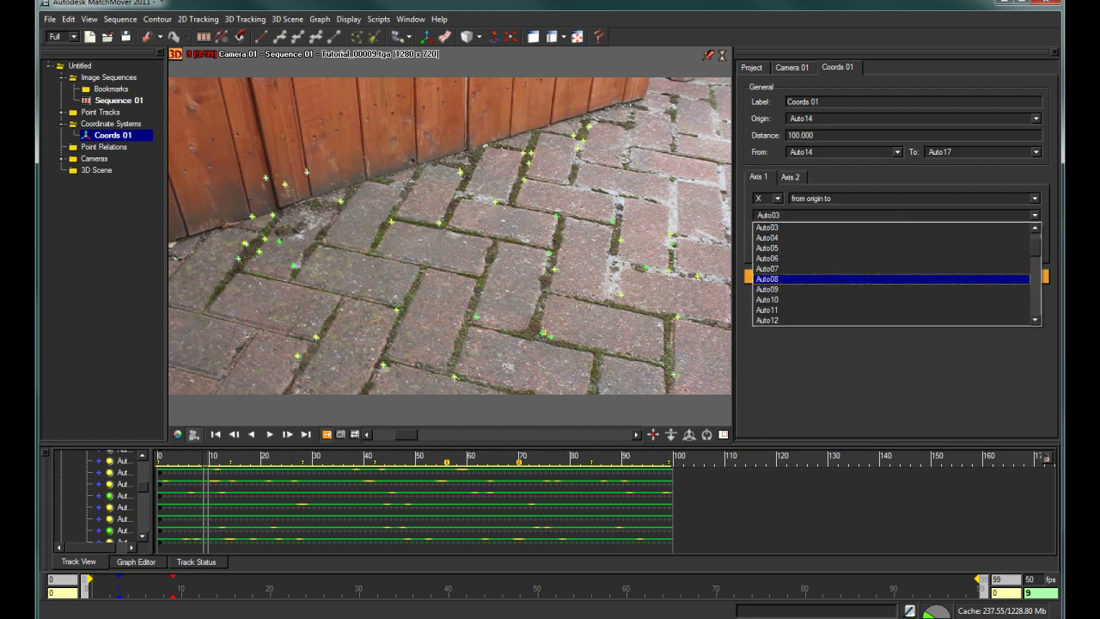
{"action": "scroll", "coordinate": [894, 284], "scroll_direction": "down", "scroll_amount": 3}
{"action": "left_click", "coordinate": [894, 290]}
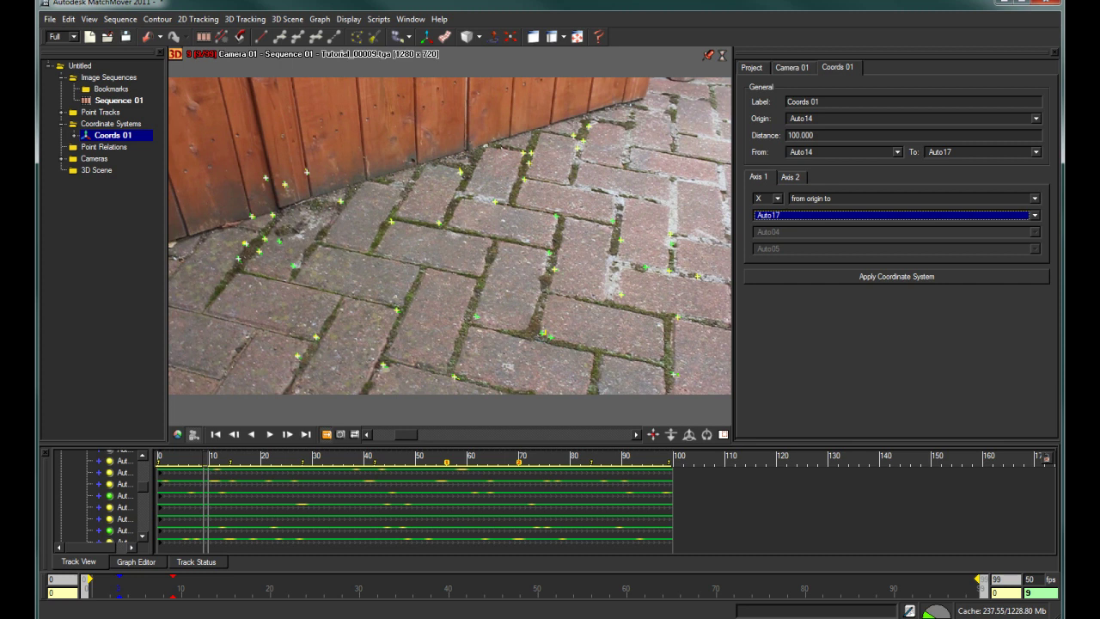
Step: Switch to the 3D view and look through the solved camera to check the coordinate axes against the paving
{"action": "key", "text": "F9"}
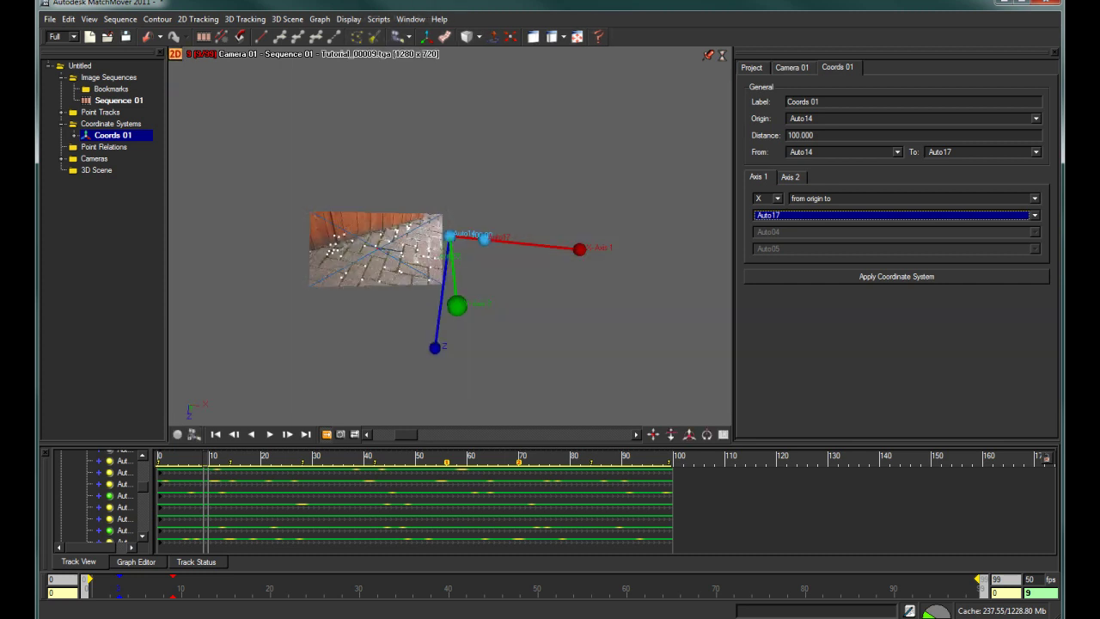
{"action": "left_click", "coordinate": [195, 435]}
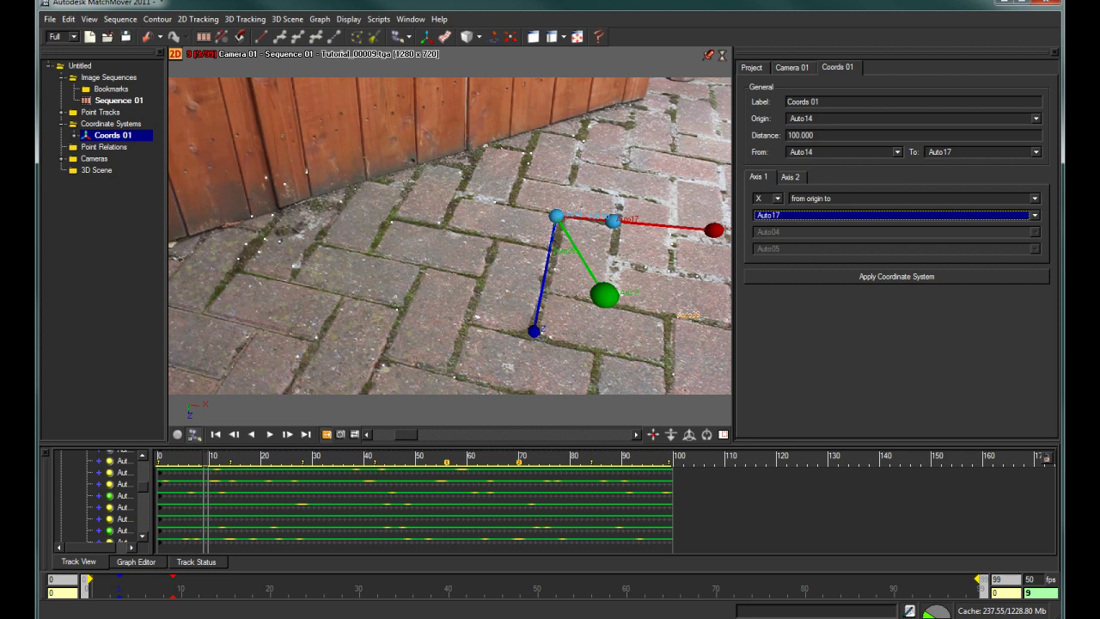
Step: Redirect Axis 2 (Y) from the origin to Auto17 and Axis 1 (X) to Auto26, and apply the coordinate system
{"action": "left_click", "coordinate": [790, 176]}
{"action": "left_click", "coordinate": [1034, 215]}
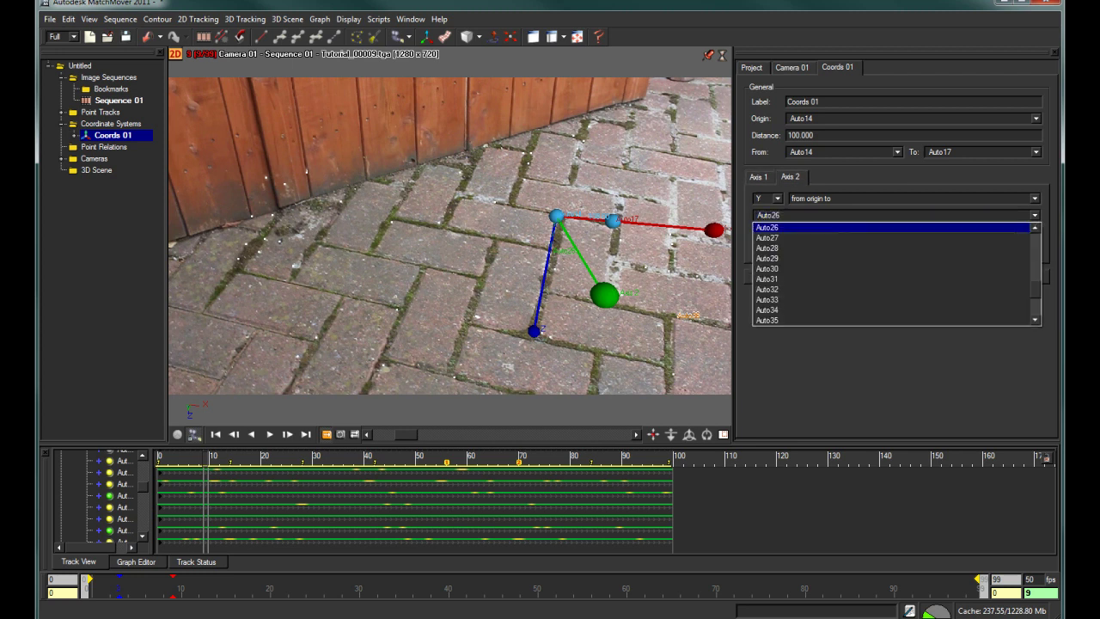
{"action": "scroll", "coordinate": [892, 289], "scroll_direction": "up", "scroll_amount": 5}
{"action": "left_click", "coordinate": [891, 289]}
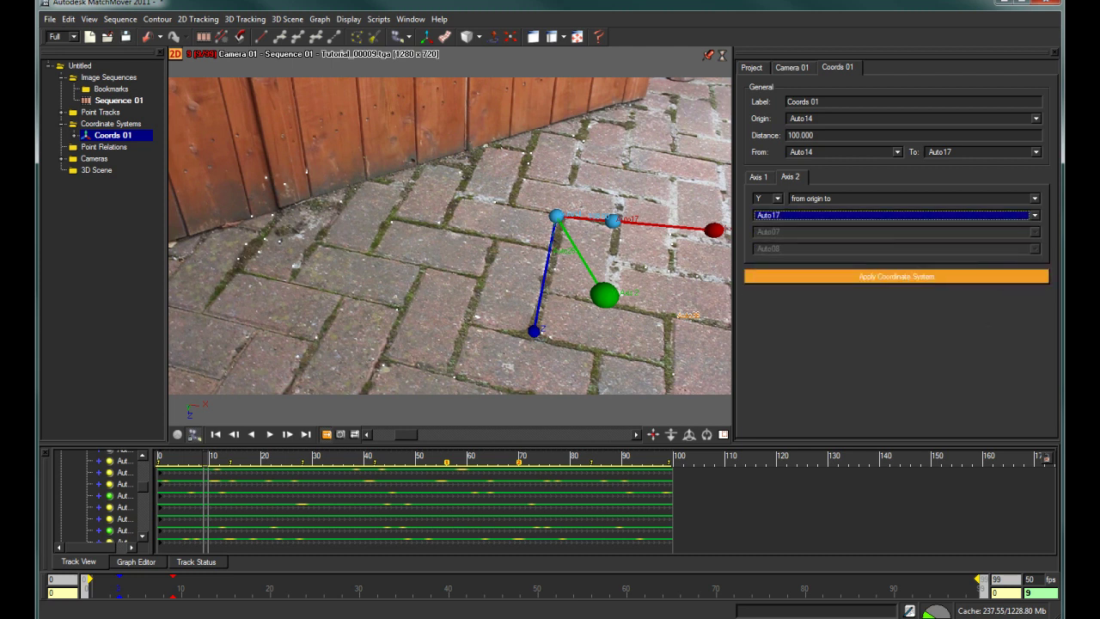
{"action": "left_click", "coordinate": [758, 176]}
{"action": "left_click", "coordinate": [1034, 215]}
{"action": "left_click", "coordinate": [891, 321]}
{"action": "left_click", "coordinate": [897, 276]}
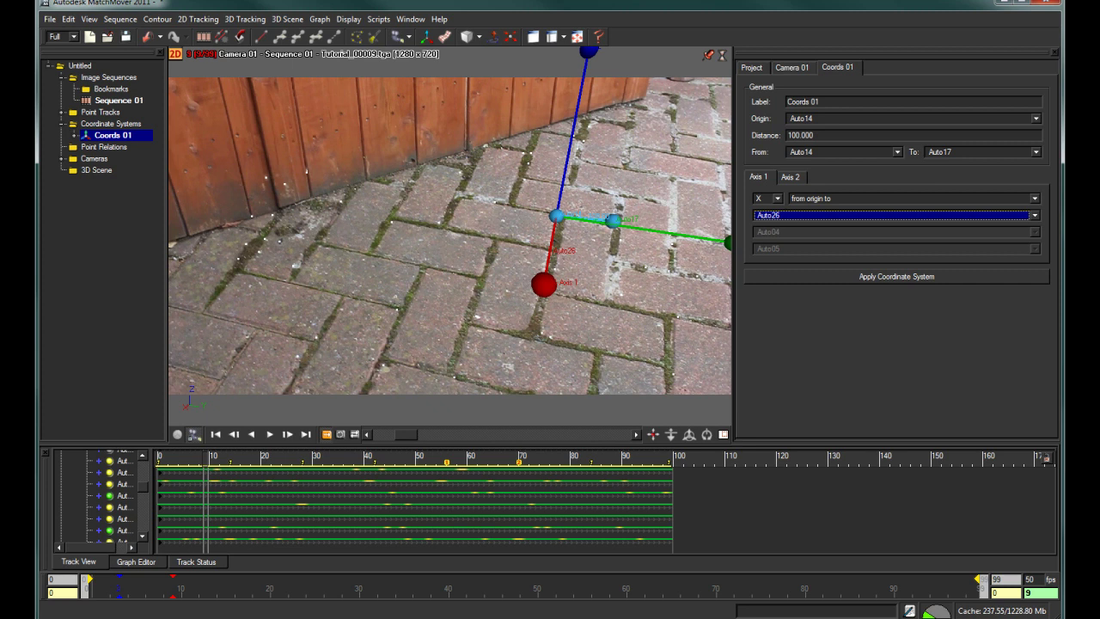
Step: Set the coordinate system's reference distance between Auto14 and Auto17 to 10
{"action": "double_click", "coordinate": [799, 135]}
{"action": "left_click_drag", "start_coordinate": [787, 135], "coordinate": [814, 135]}
{"action": "type", "text": "10"}
{"action": "key", "text": "Return"}
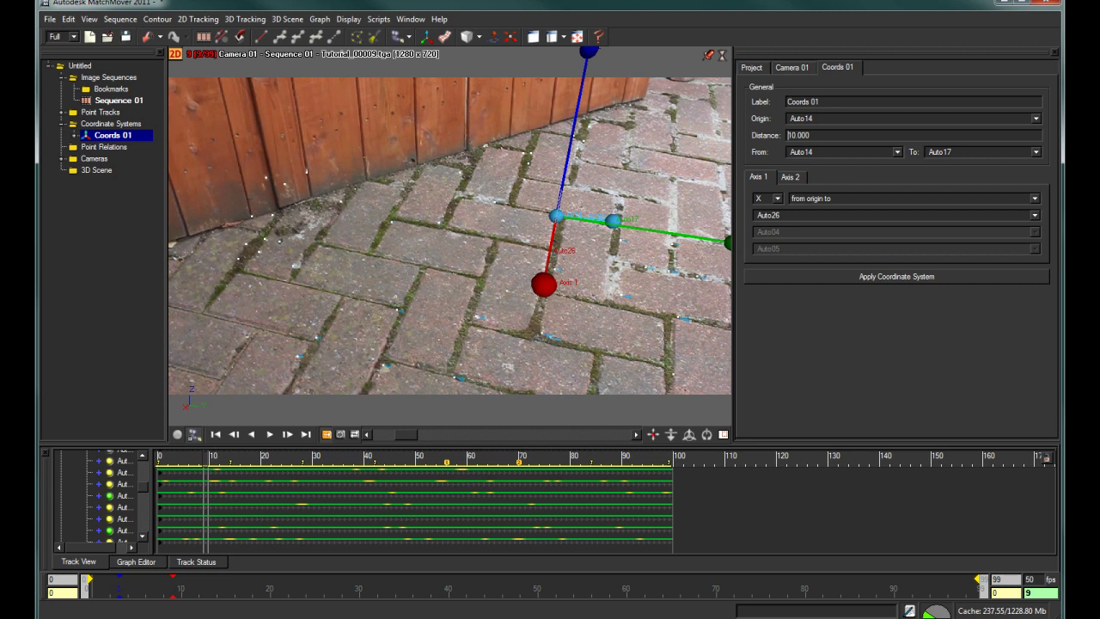
Step: Export the solved cameras and 3D points as a 3D Studio Max script named "paving track" on drive Z
{"action": "left_click", "coordinate": [50, 19]}
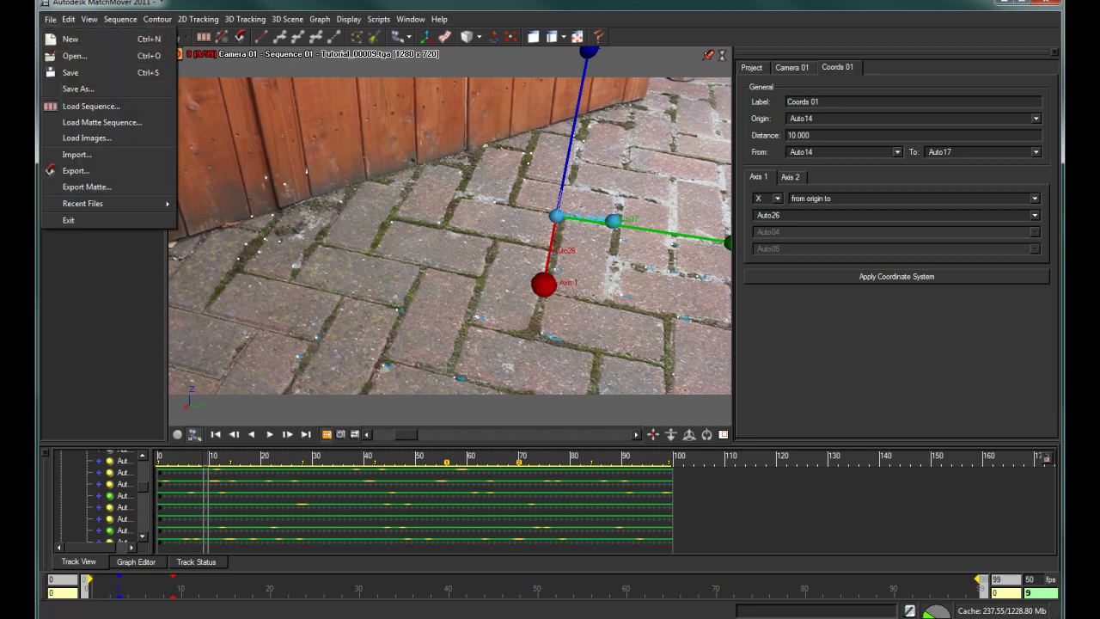
{"action": "left_click", "coordinate": [76, 170]}
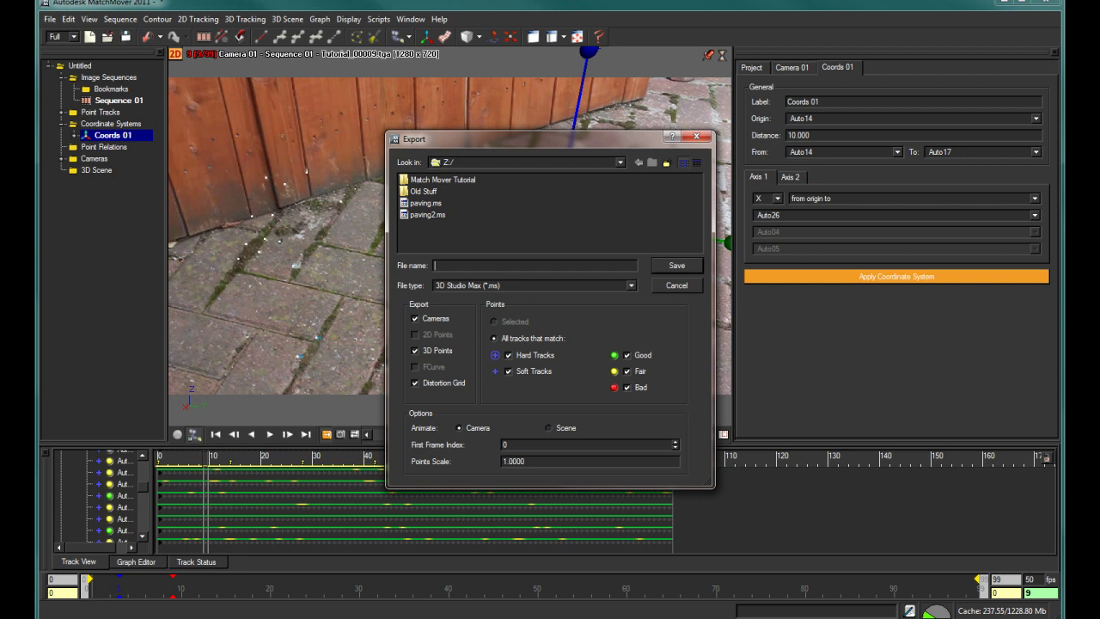
{"action": "type", "text": "paving d"}
{"action": "key", "text": "BackSpace"}
{"action": "type", "text": "track"}
{"action": "key", "text": "Return"}
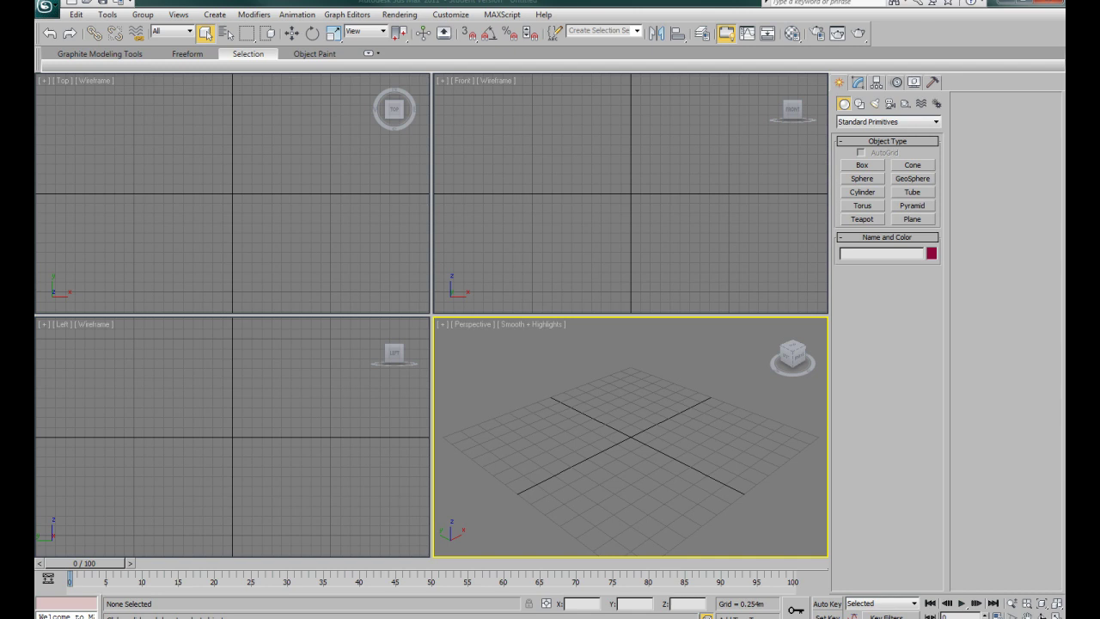
Step: Switch to 3ds Max and run the "paving track" script from drive Z to import the tracked camera and points
{"action": "left_click", "coordinate": [502, 15]}
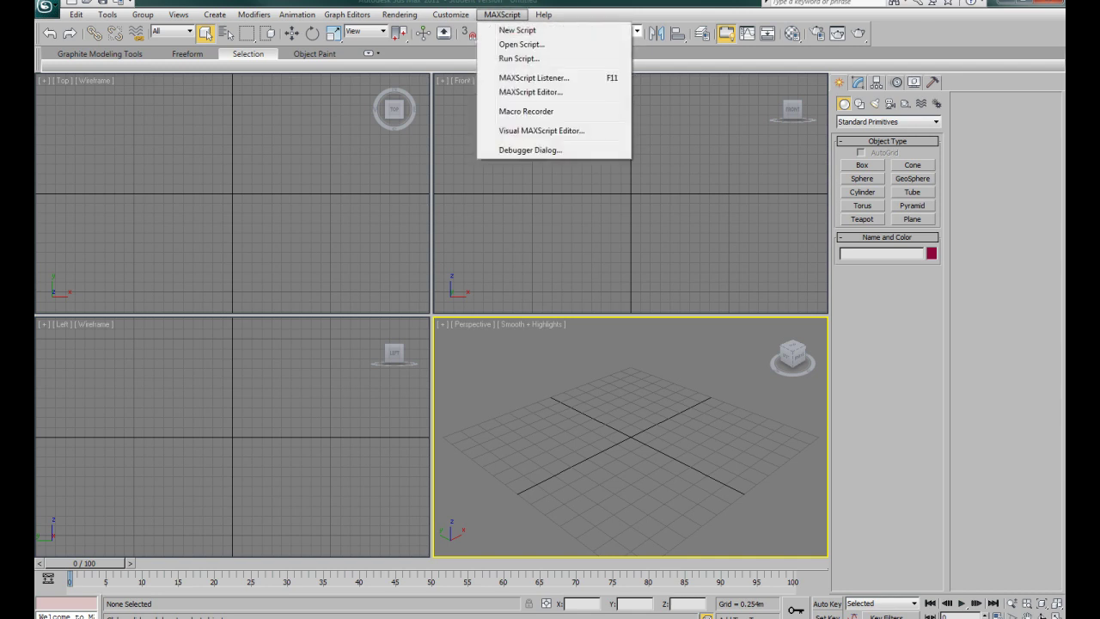
{"action": "left_click", "coordinate": [519, 59]}
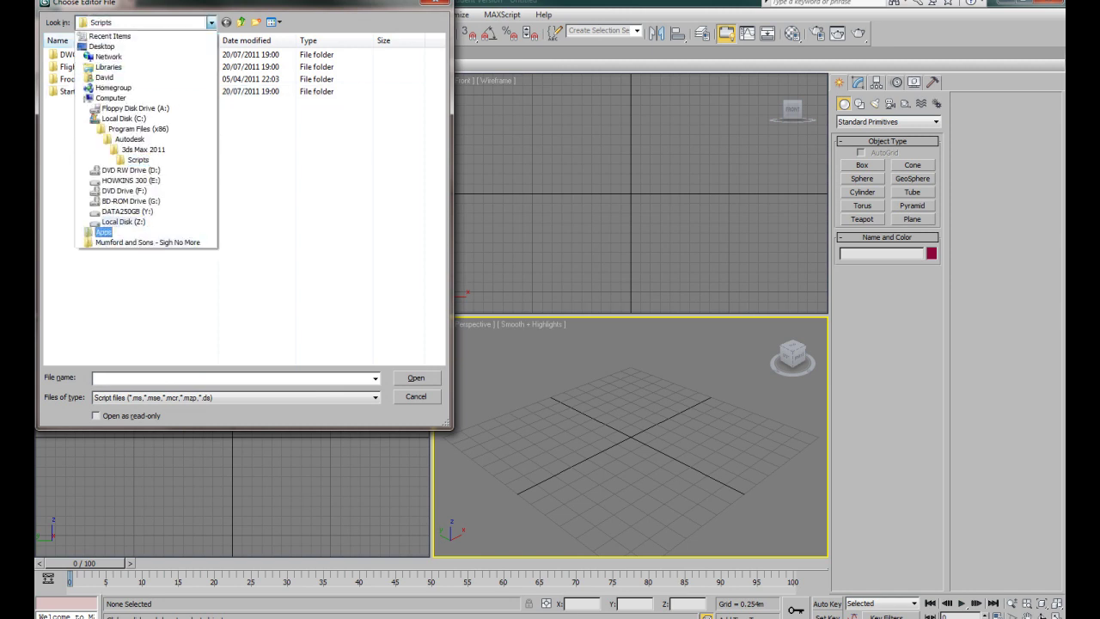
{"action": "left_click", "coordinate": [121, 227]}
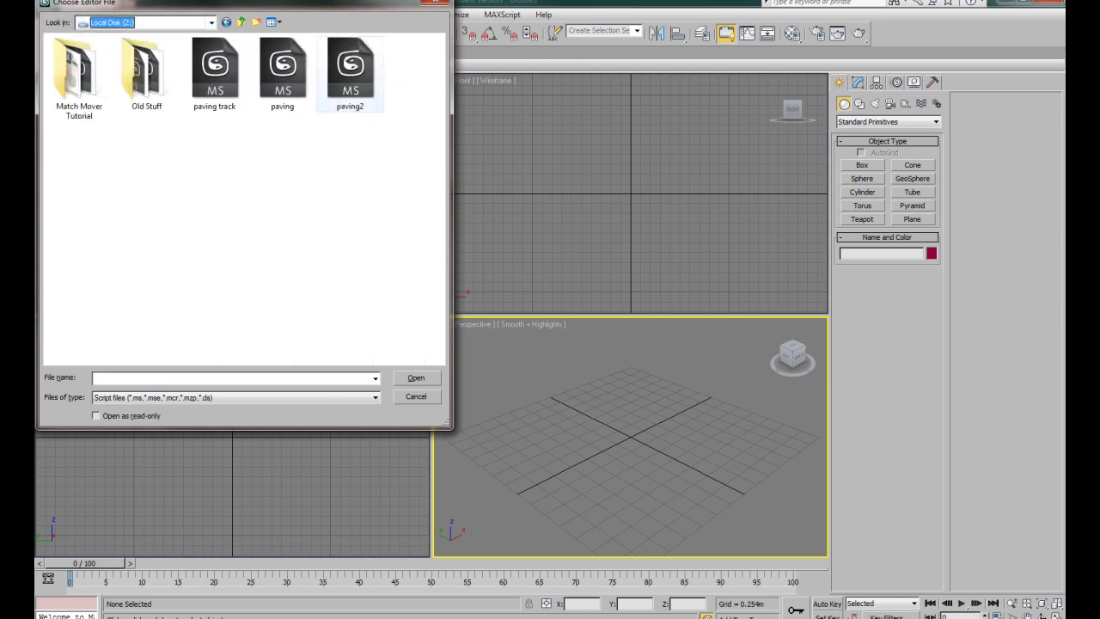
{"action": "double_click", "coordinate": [215, 73]}
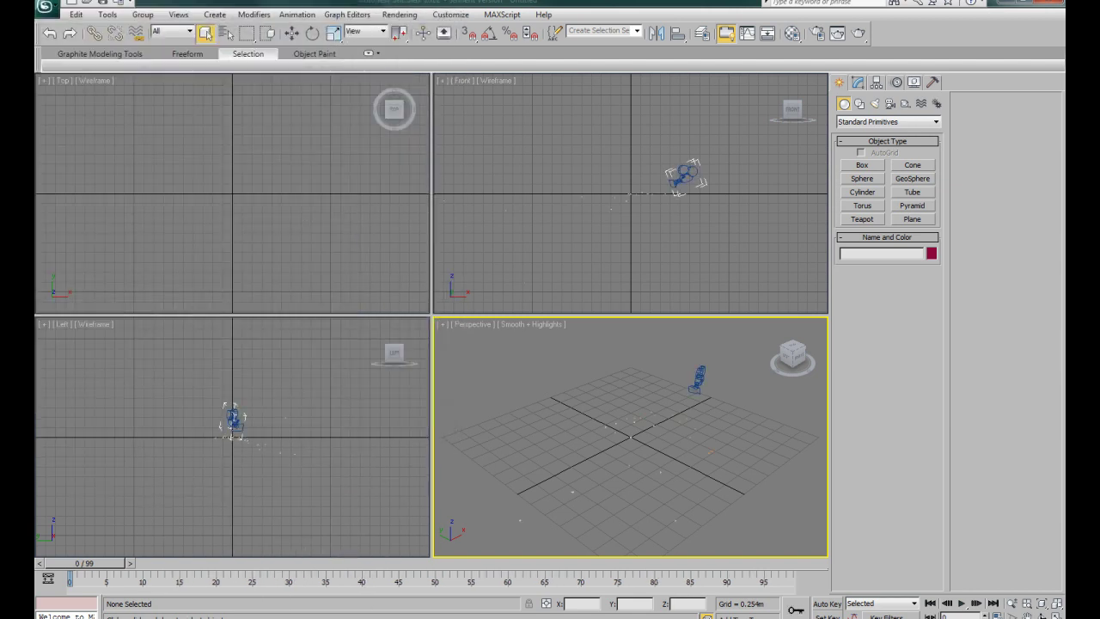
Step: Maximize the Perspective viewport and switch it to the view through the imported tracking camera
{"action": "key", "text": "alt+w"}
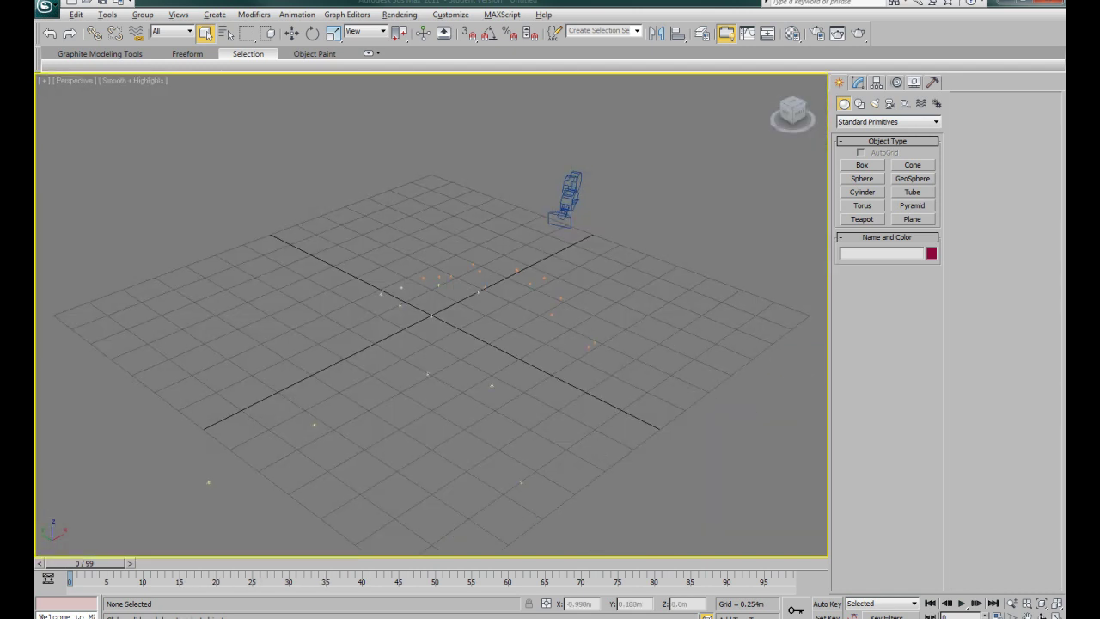
{"action": "mouse_move", "coordinate": [85, 563]}
{"action": "left_mouse_down"}
{"action": "mouse_move", "coordinate": [769, 563]}
{"action": "mouse_move", "coordinate": [83, 563]}
{"action": "left_mouse_up"}
{"action": "key", "text": "c"}
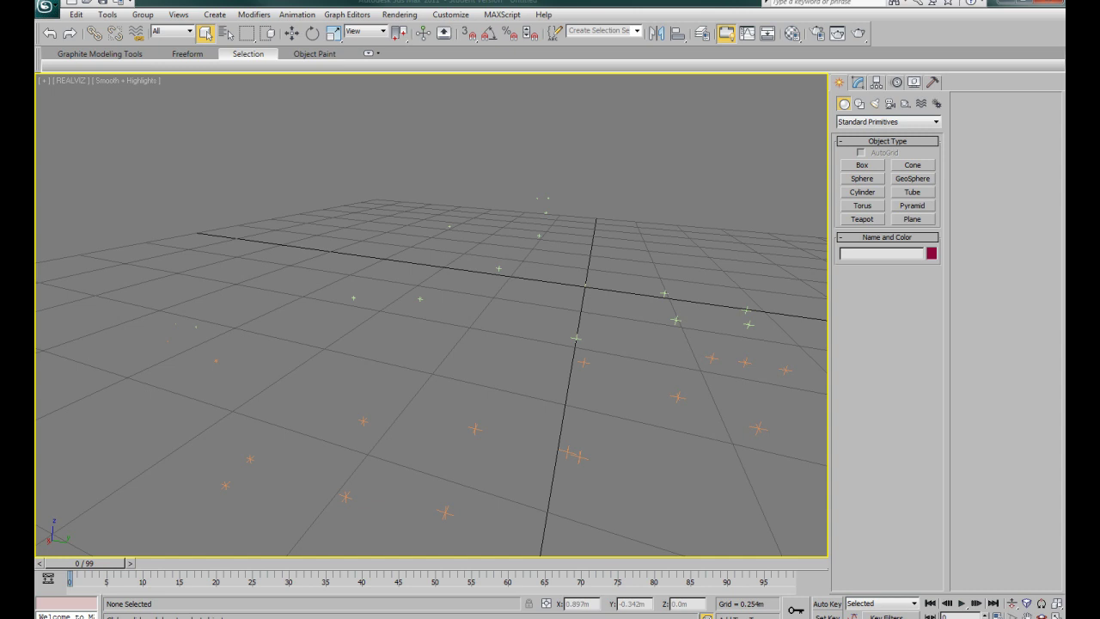
Step: Choose the Tutorial_00000 IFL image sequence from the Match Mover Tutorial folder as the camera viewport's background
{"action": "key", "text": "alt+b"}
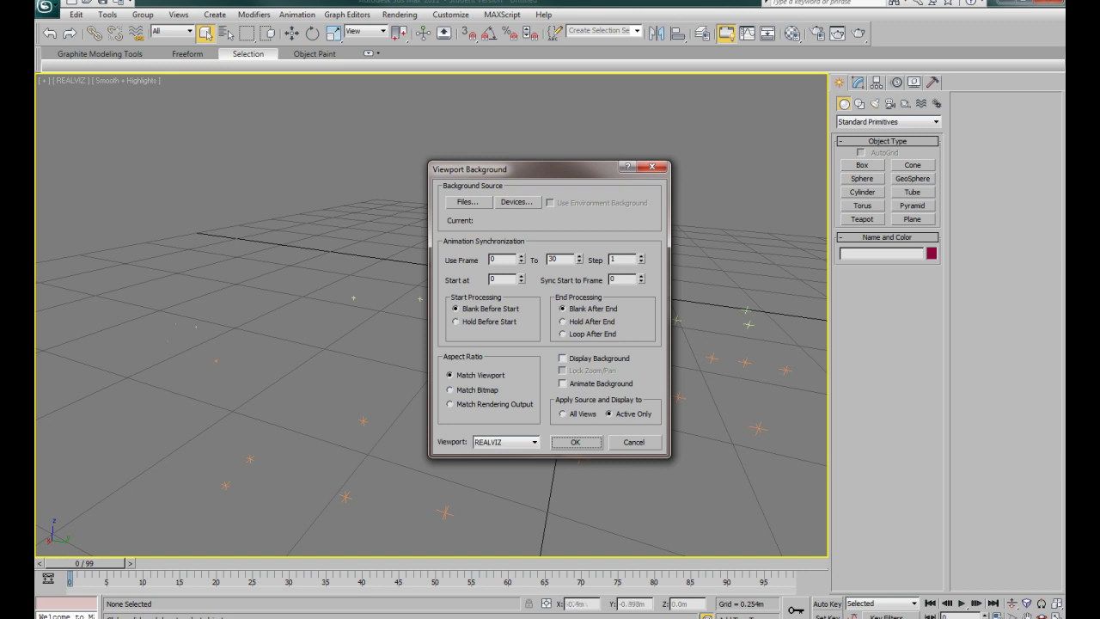
{"action": "left_click", "coordinate": [468, 202]}
{"action": "left_click", "coordinate": [550, 230]}
{"action": "left_click", "coordinate": [528, 420]}
{"action": "double_click", "coordinate": [484, 287]}
{"action": "left_click", "coordinate": [484, 282]}
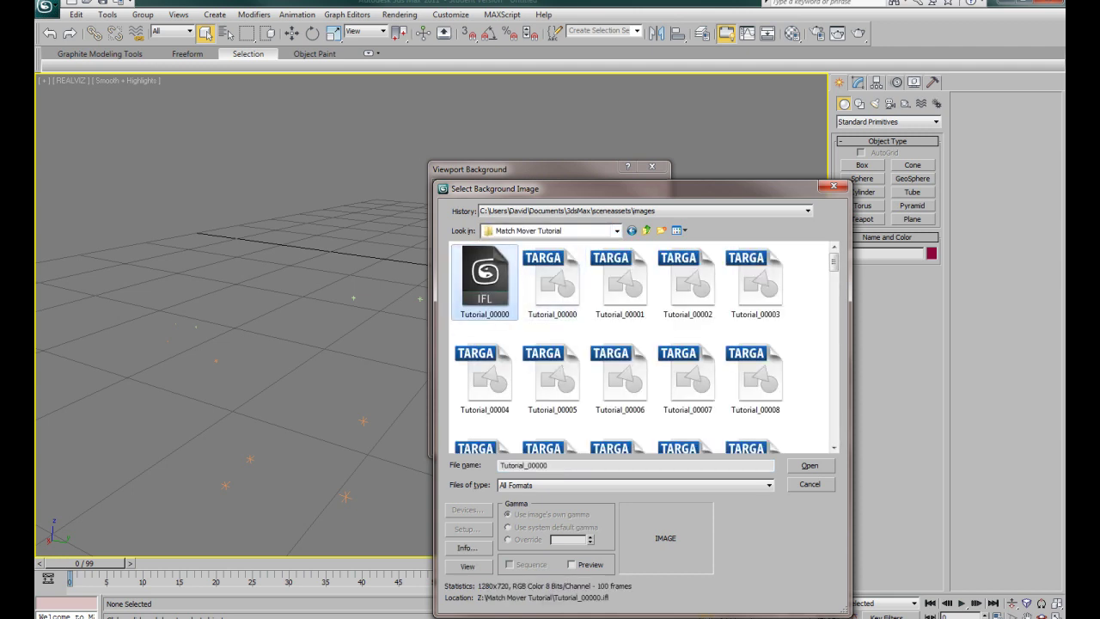
{"action": "left_click", "coordinate": [810, 465]}
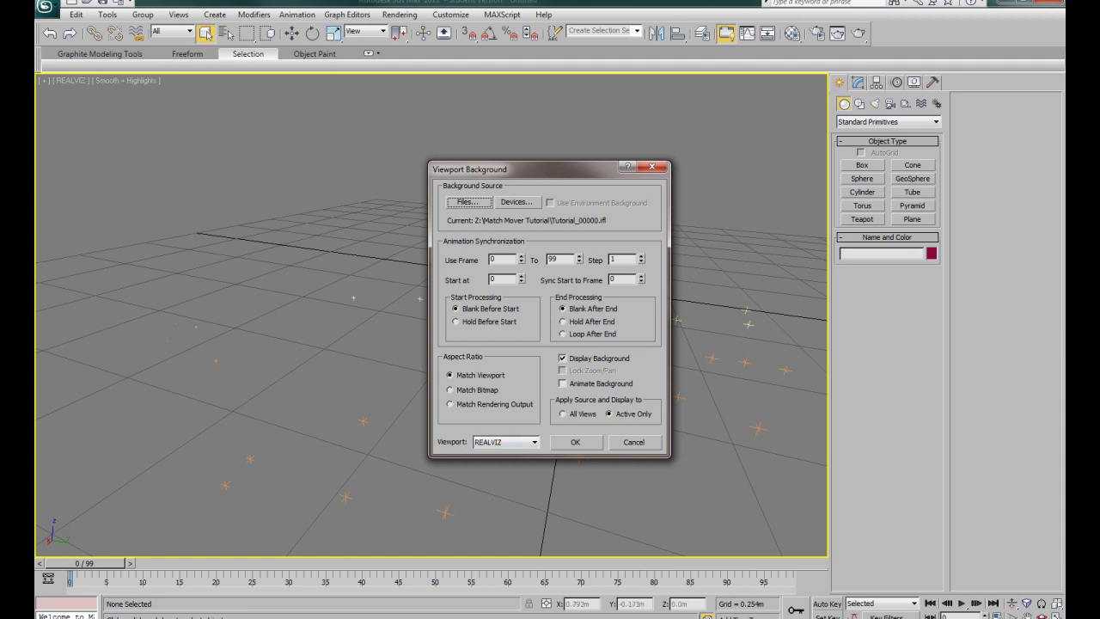
Step: Match the viewport background's aspect ratio to the bitmap, animate the background, and apply the settings
{"action": "left_click", "coordinate": [450, 389]}
{"action": "left_click", "coordinate": [563, 384]}
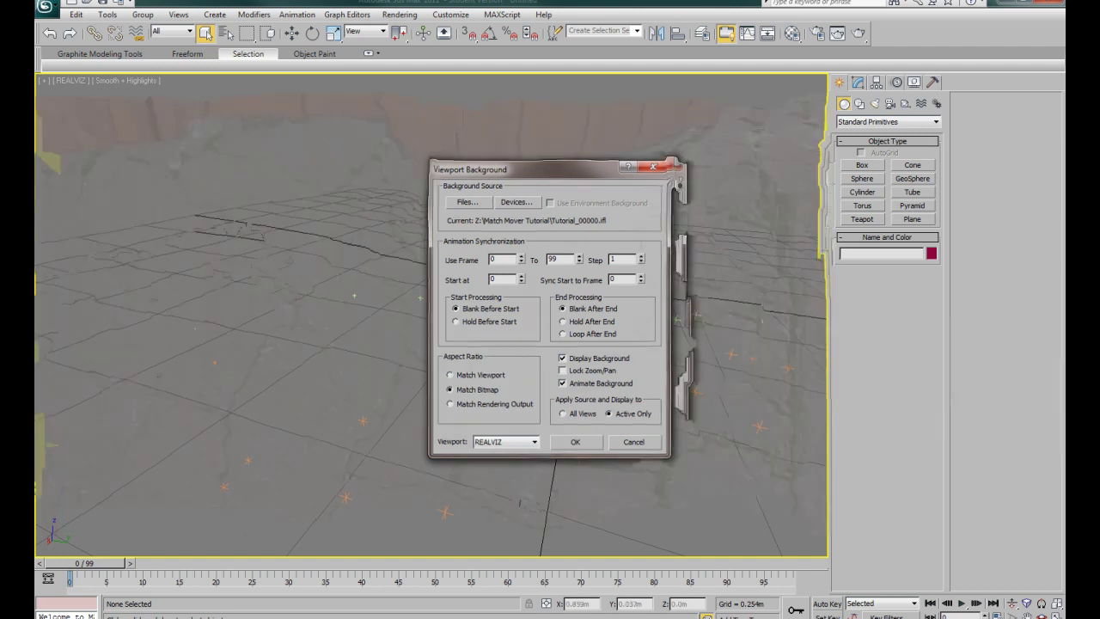
{"action": "left_click", "coordinate": [575, 441]}
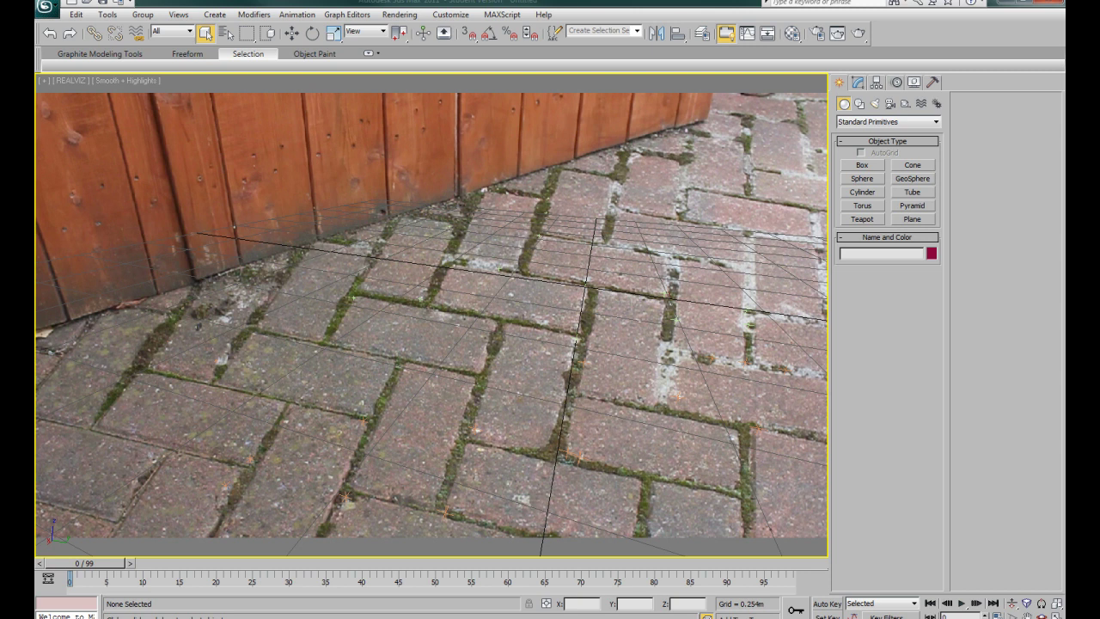
Step: Draw a plane about 0.21 m long and 0.866 m wide on the paving, starting at the grid origin
{"action": "left_click", "coordinate": [912, 219]}
{"action": "left_click_drag", "start_coordinate": [588, 290], "coordinate": [733, 497]}
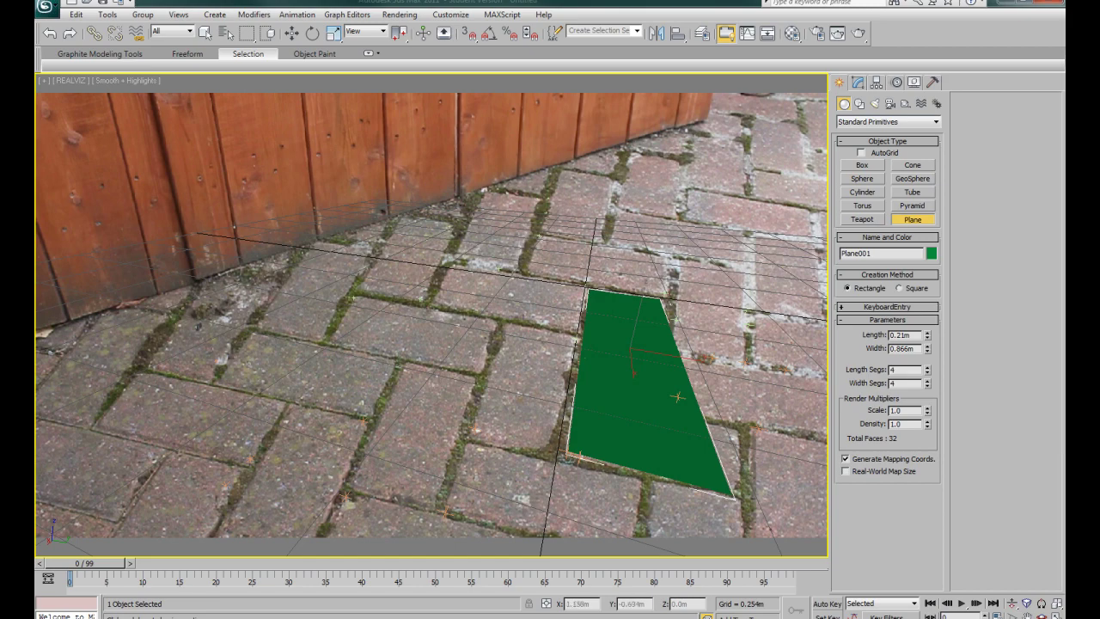
Step: Switch to MatchMover and load MVI_2540.MOV from the Manual Tracking folder at a frame rate of 50 fps
{"action": "key", "text": "alt+Tab"}
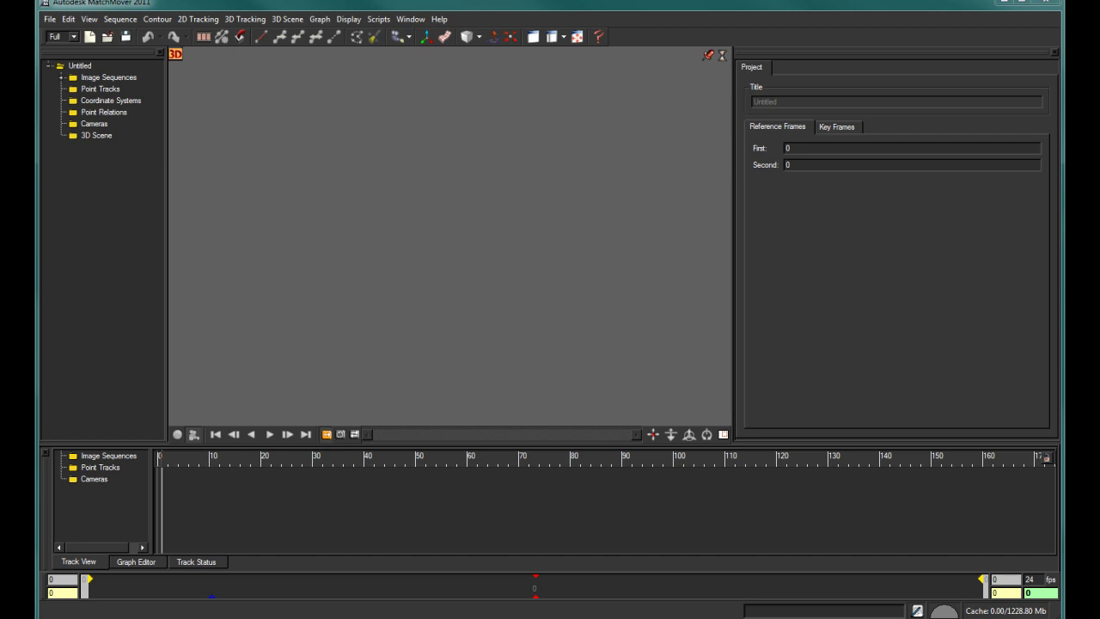
{"action": "key", "text": "F2"}
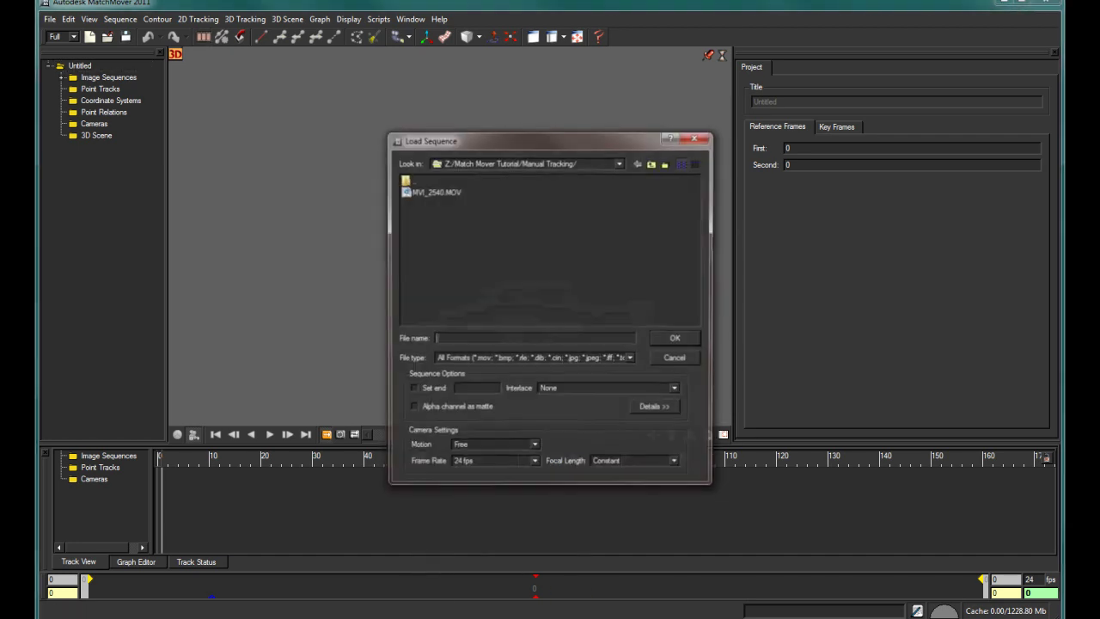
{"action": "left_click", "coordinate": [435, 190]}
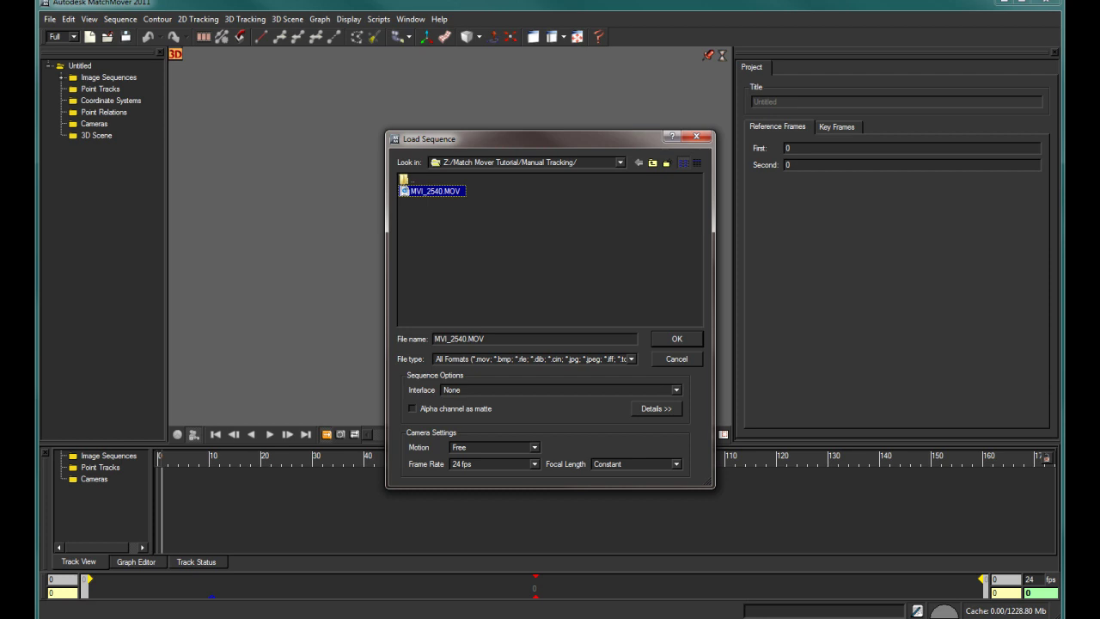
{"action": "left_click", "coordinate": [495, 464]}
{"action": "left_click", "coordinate": [478, 527]}
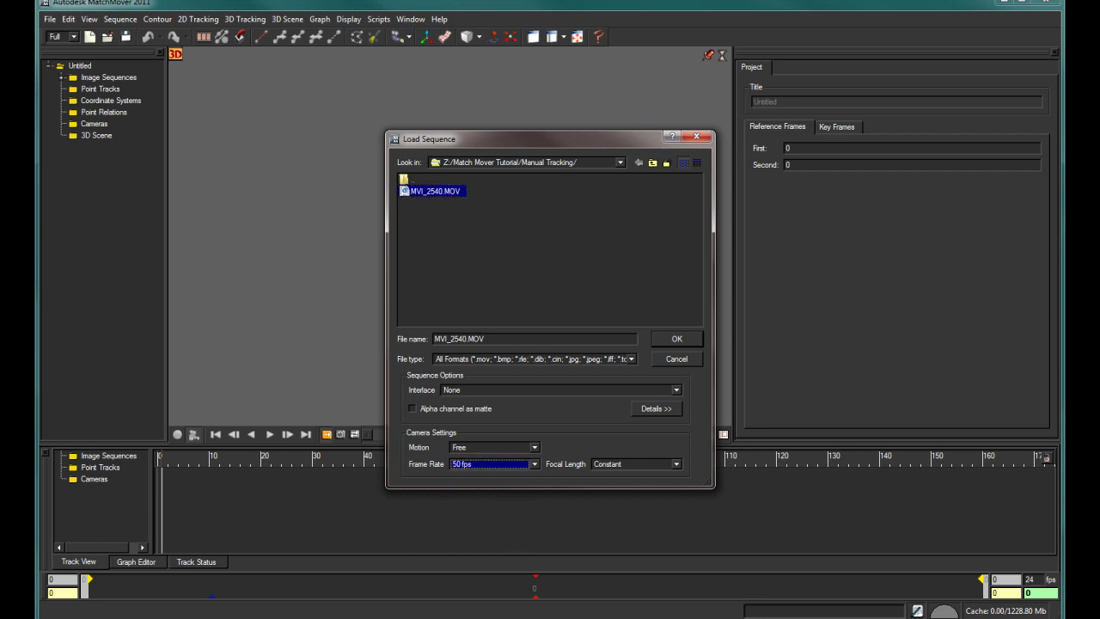
{"action": "key", "text": "Return"}
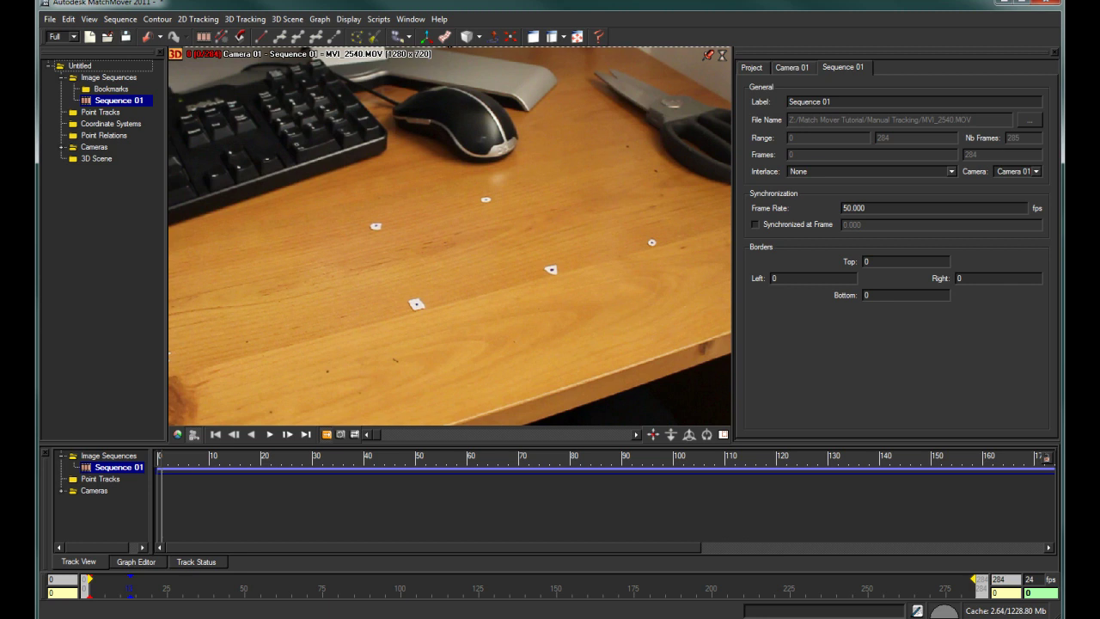
Step: Create a point track centred on the paper marker just below the keyboard and track it forward from frame 0
{"action": "right_click", "coordinate": [352, 242]}
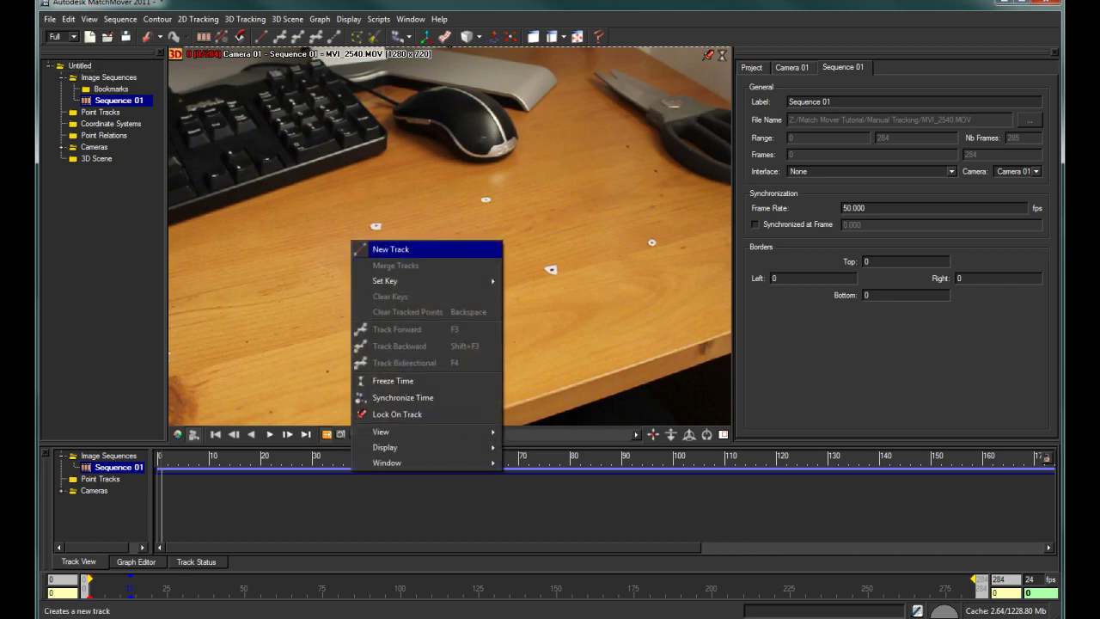
{"action": "left_click", "coordinate": [356, 248]}
{"action": "left_click_drag", "start_coordinate": [377, 226], "coordinate": [374, 225]}
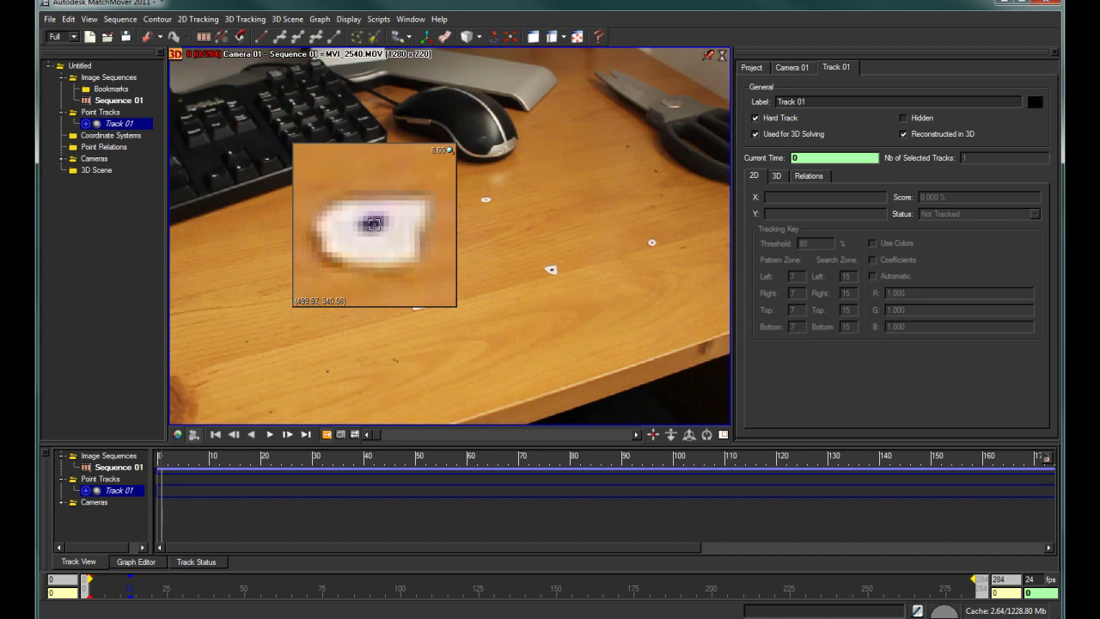
{"action": "left_click_drag", "start_coordinate": [416, 302], "coordinate": [416, 303]}
{"action": "left_click_drag", "start_coordinate": [375, 224], "coordinate": [375, 225]}
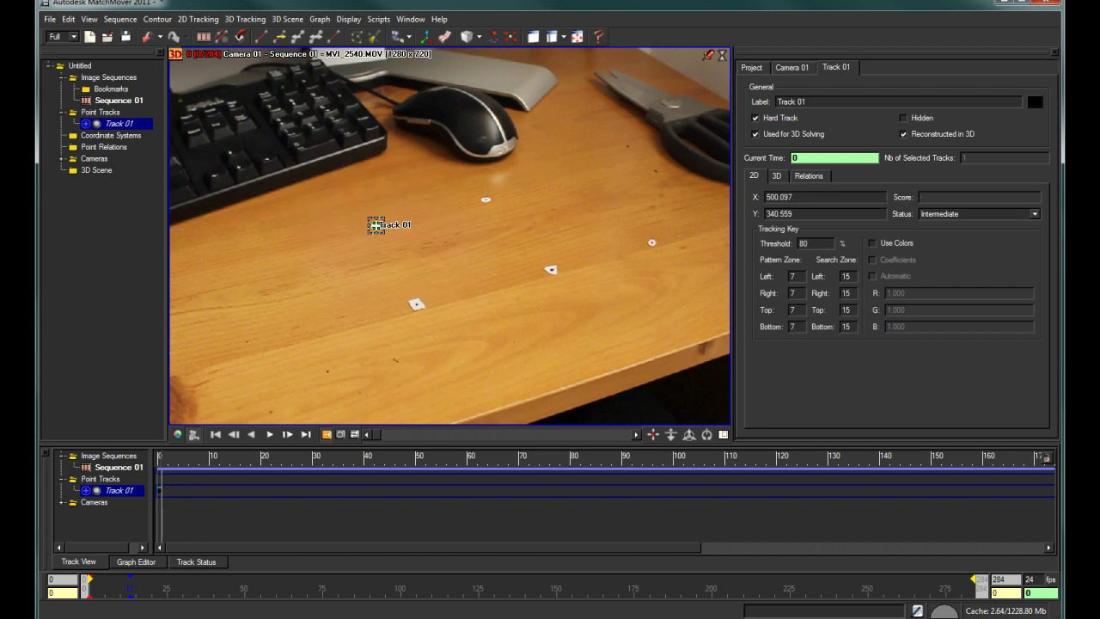
{"action": "key", "text": "F3"}
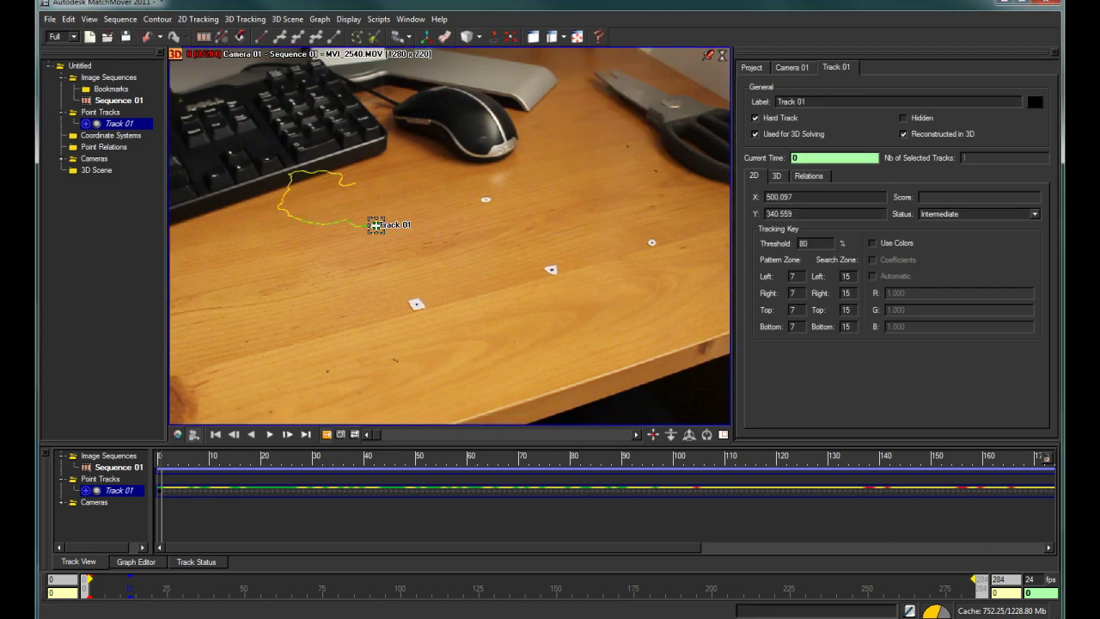
Step: Add a second point track on the marker below the computer mouse and track it forward through the sequence
{"action": "right_click", "coordinate": [474, 222]}
{"action": "left_click", "coordinate": [503, 229]}
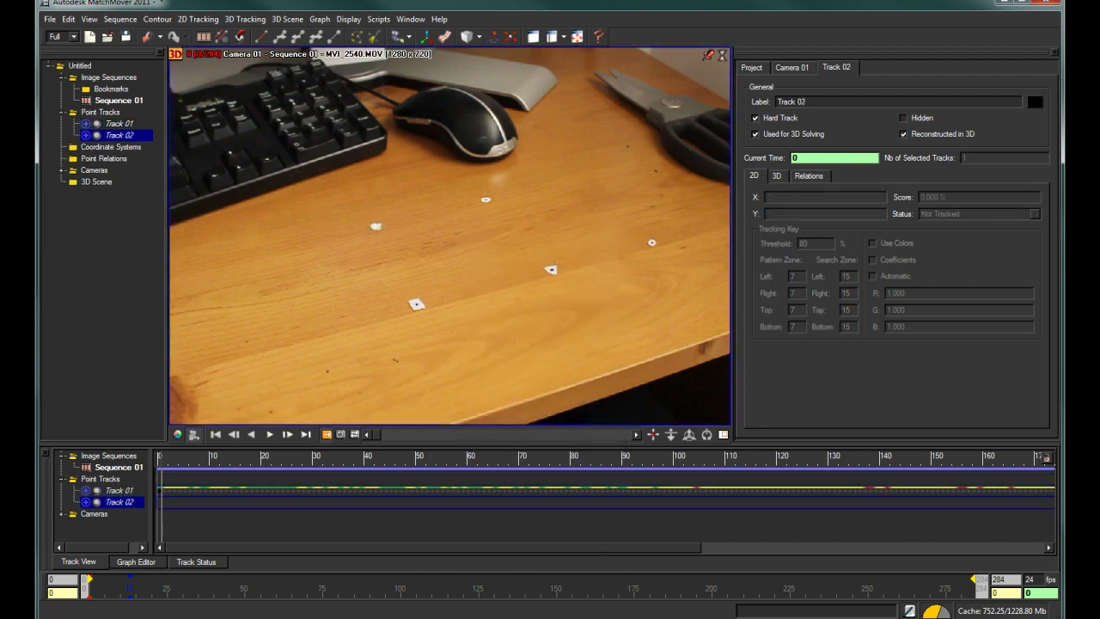
{"action": "left_click_drag", "start_coordinate": [486, 198], "coordinate": [486, 198]}
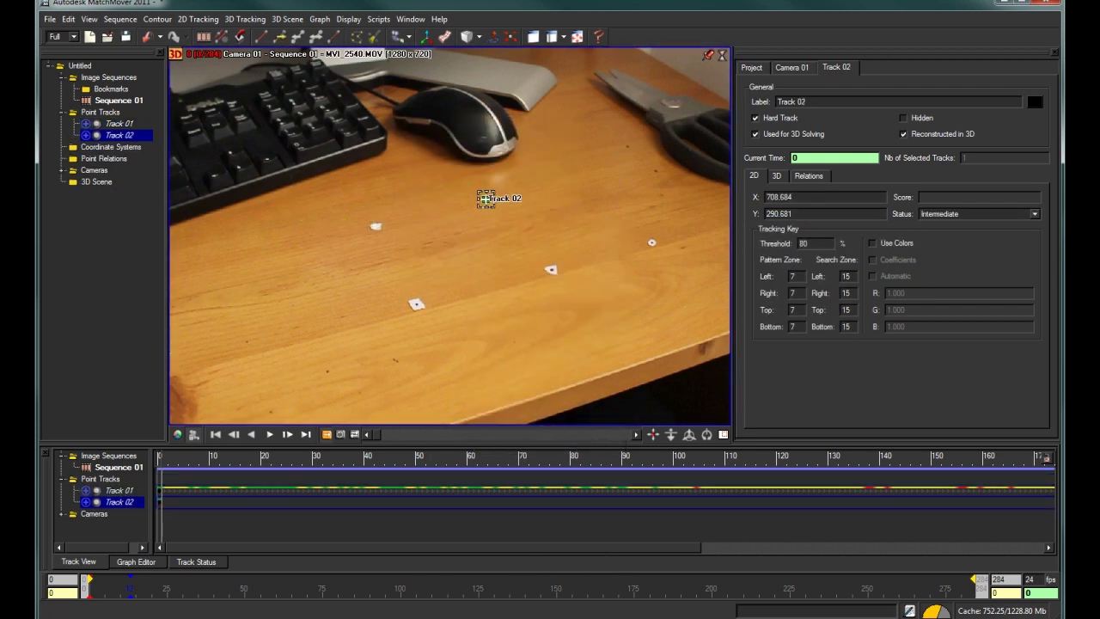
{"action": "key", "text": "F3"}
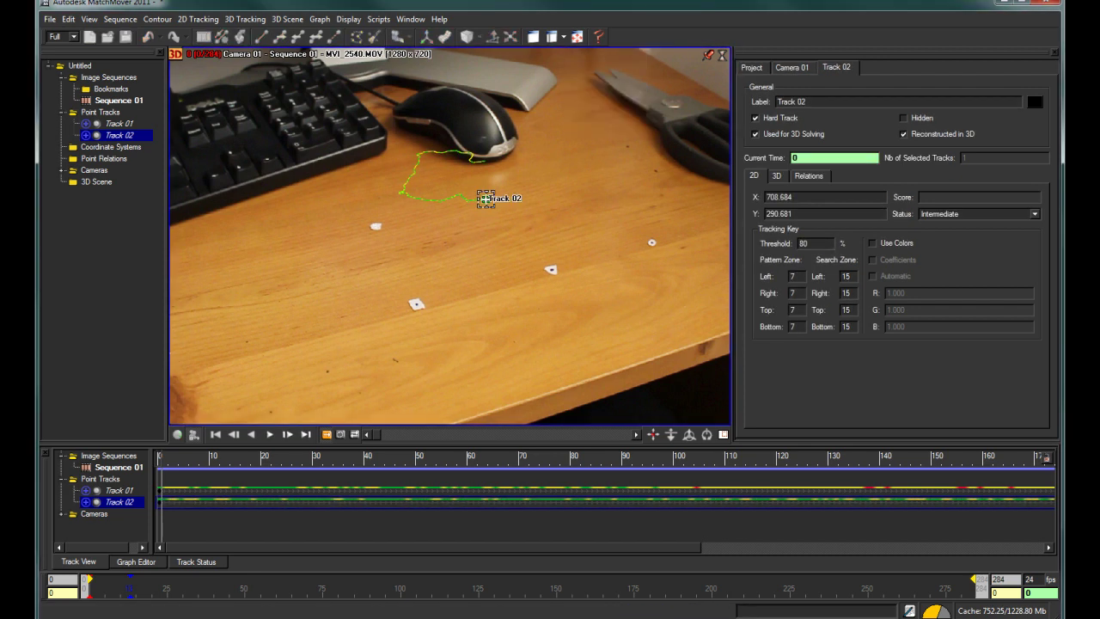
Step: Add a third point track on the square marker nearest the desk's front edge and track it forward
{"action": "right_click", "coordinate": [455, 282]}
{"action": "left_click", "coordinate": [491, 290]}
{"action": "left_click_drag", "start_coordinate": [416, 303], "coordinate": [416, 303]}
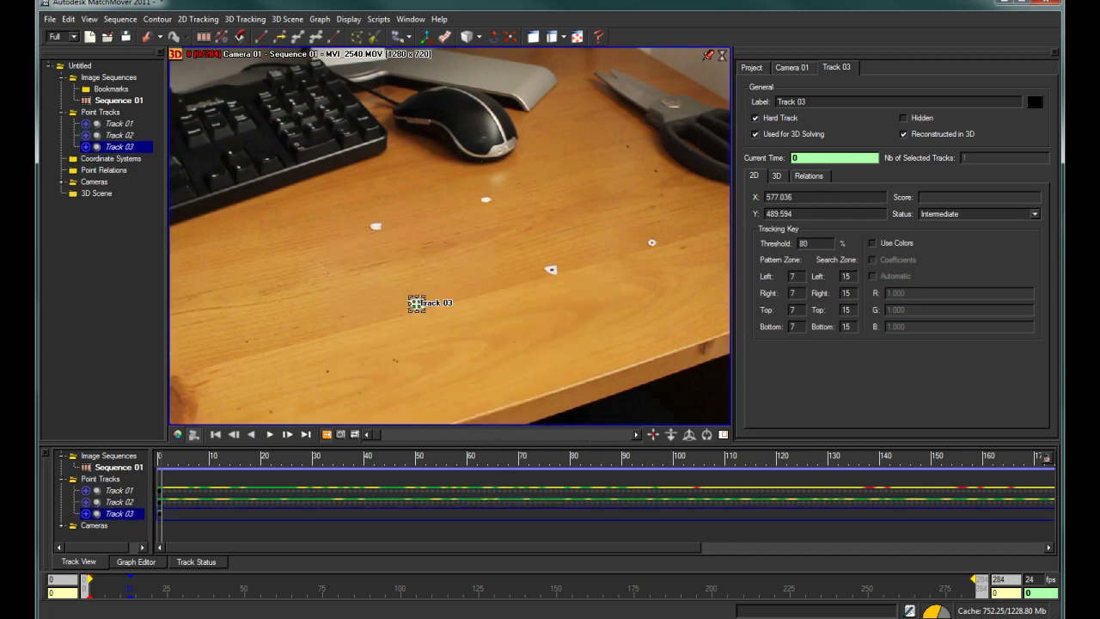
{"action": "key", "text": "F3"}
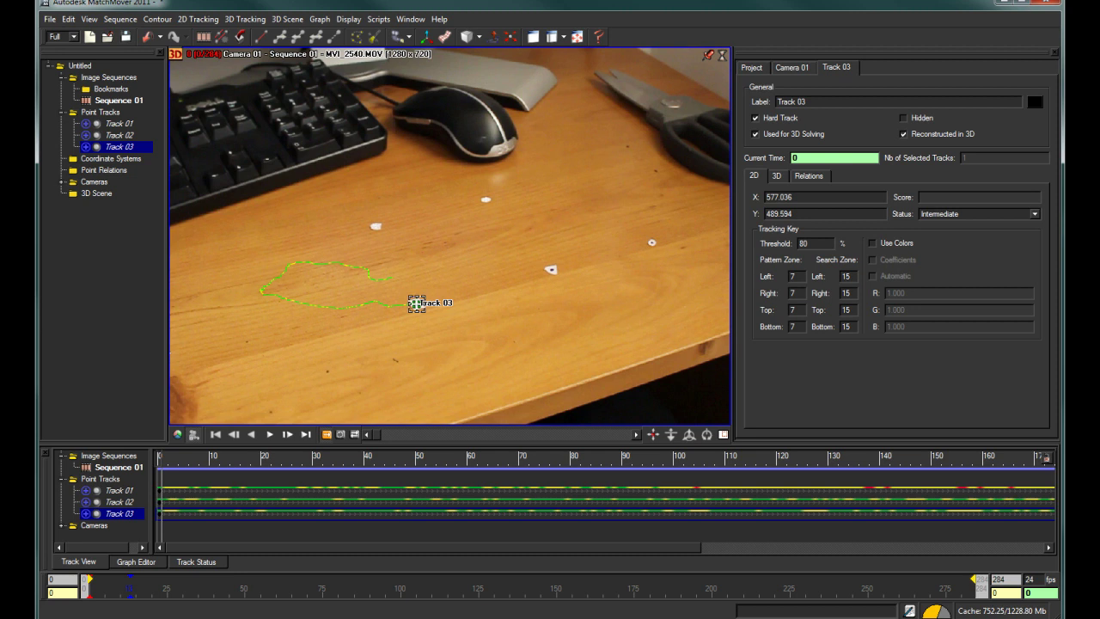
Step: Add a fourth point track on the triangular paper marker and track it forward from frame 0
{"action": "right_click", "coordinate": [509, 301]}
{"action": "left_click", "coordinate": [542, 307]}
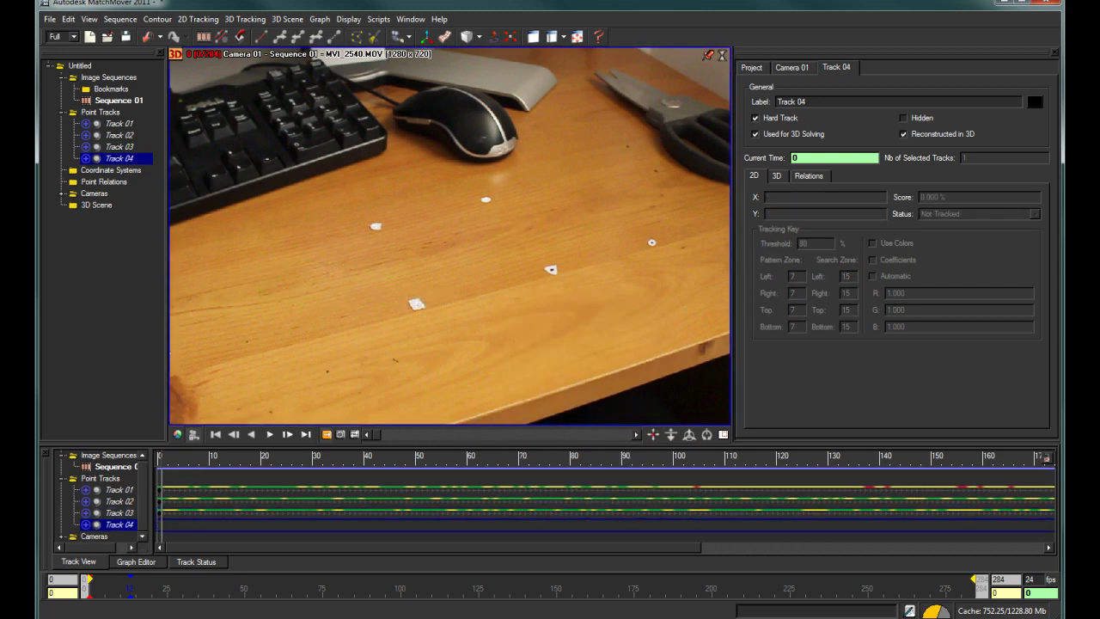
{"action": "left_click", "coordinate": [551, 269]}
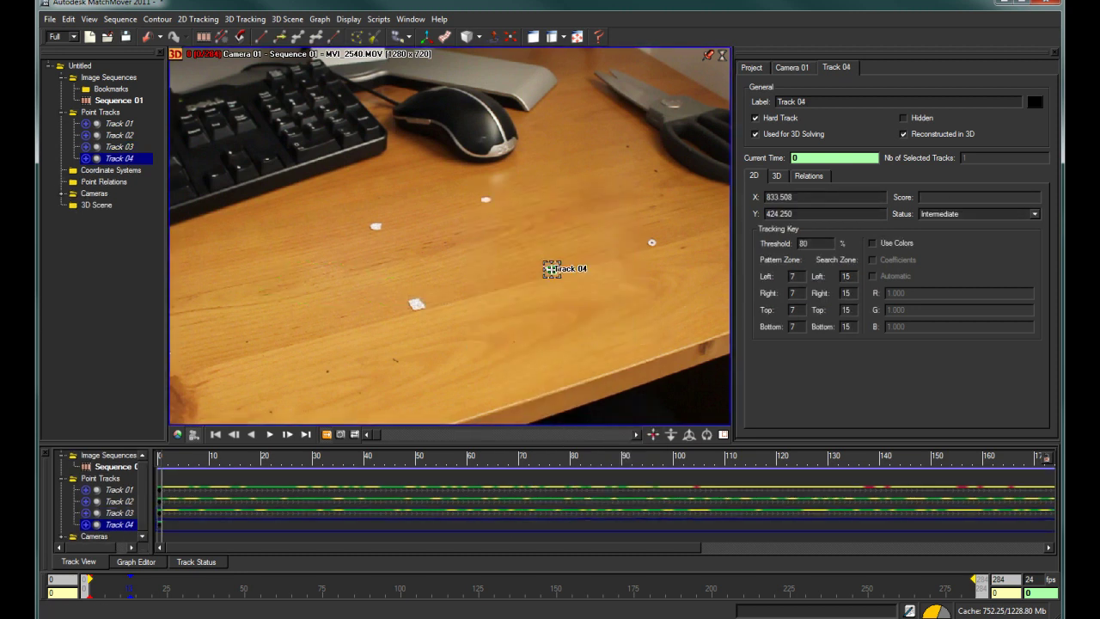
{"action": "key", "text": "F3"}
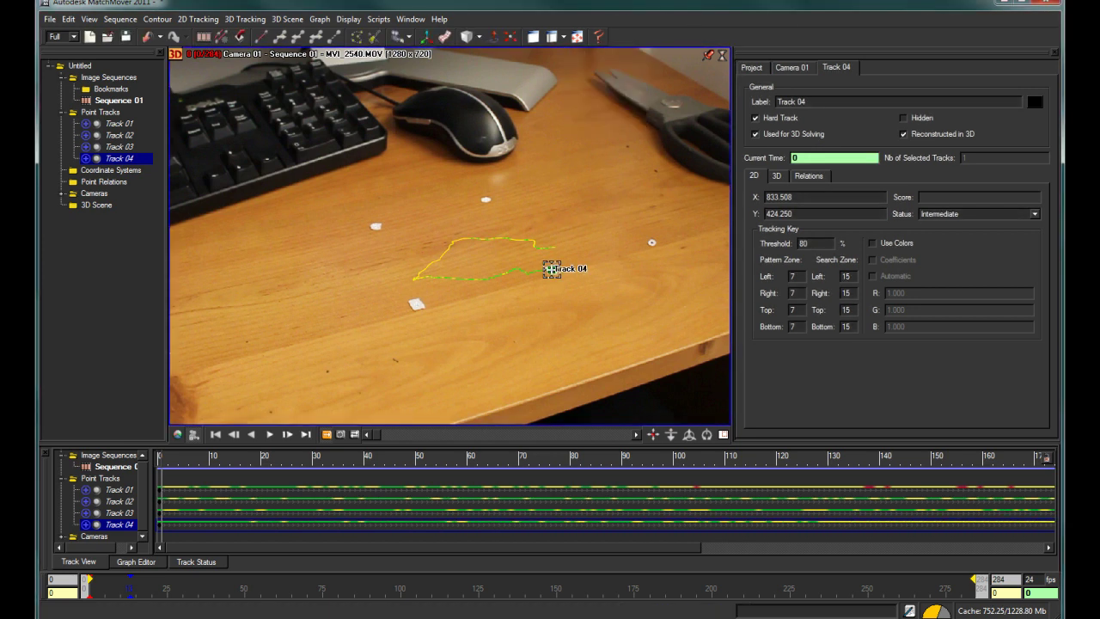
Step: Add a fifth point track on the round paper marker below the scissors and track it forward
{"action": "right_click", "coordinate": [630, 245]}
{"action": "left_click", "coordinate": [651, 252]}
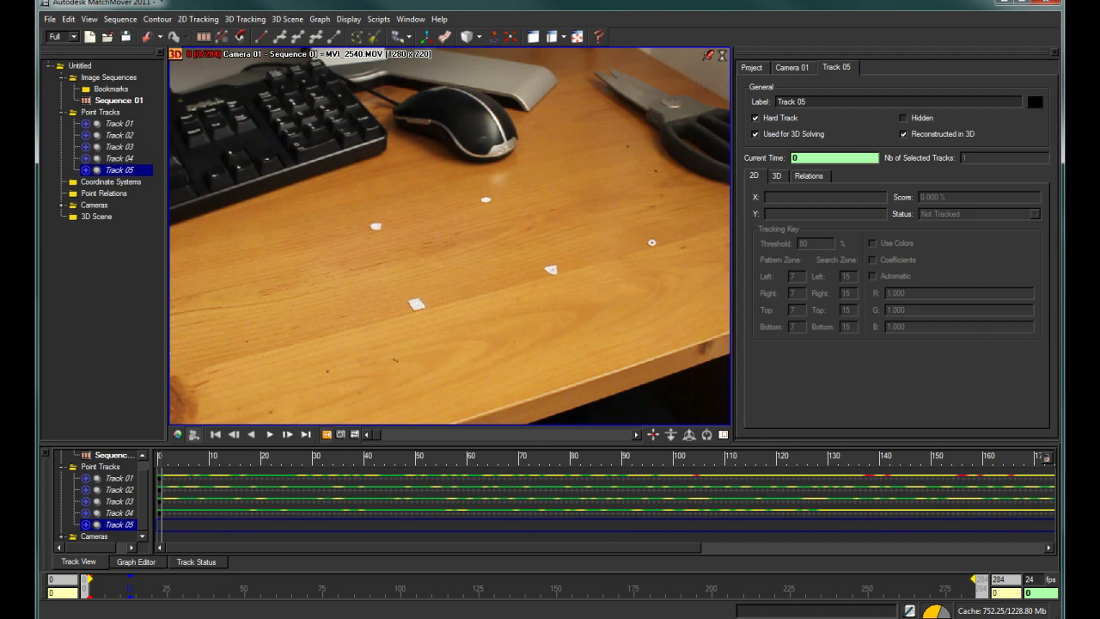
{"action": "left_click_drag", "start_coordinate": [651, 243], "coordinate": [651, 242]}
{"action": "key", "text": "F3"}
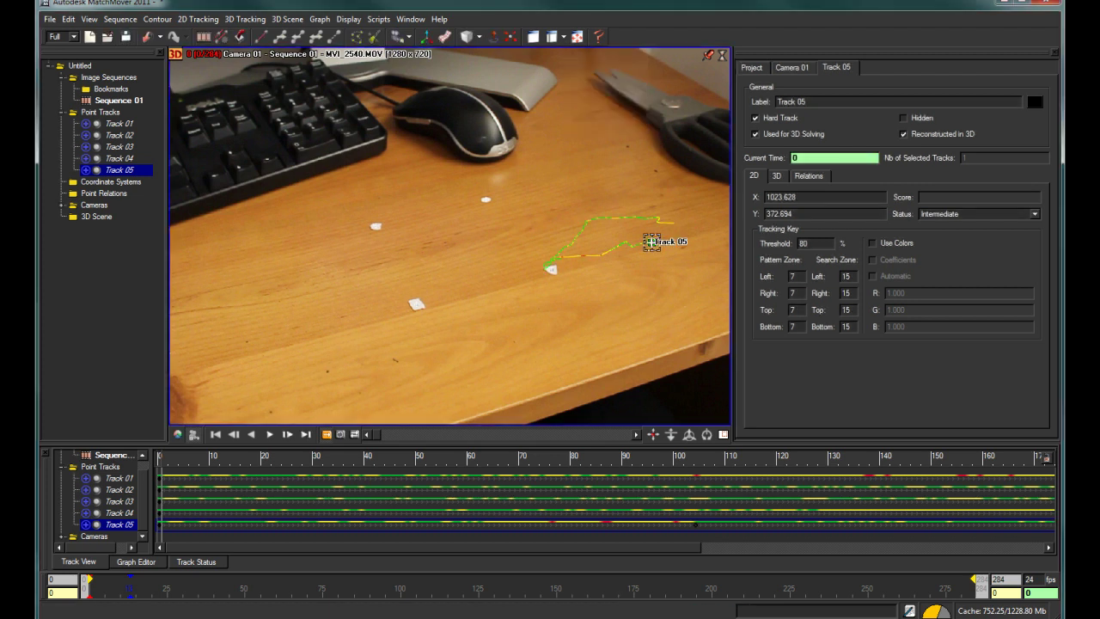
{"action": "key", "text": "space"}
Step: Add a sixth point track on the dark speck below the square marker and track it forward through the sequence
{"action": "right_click", "coordinate": [359, 368]}
{"action": "left_click", "coordinate": [387, 376]}
{"action": "left_click", "coordinate": [397, 359]}
{"action": "left_click_drag", "start_coordinate": [397, 359], "coordinate": [396, 361]}
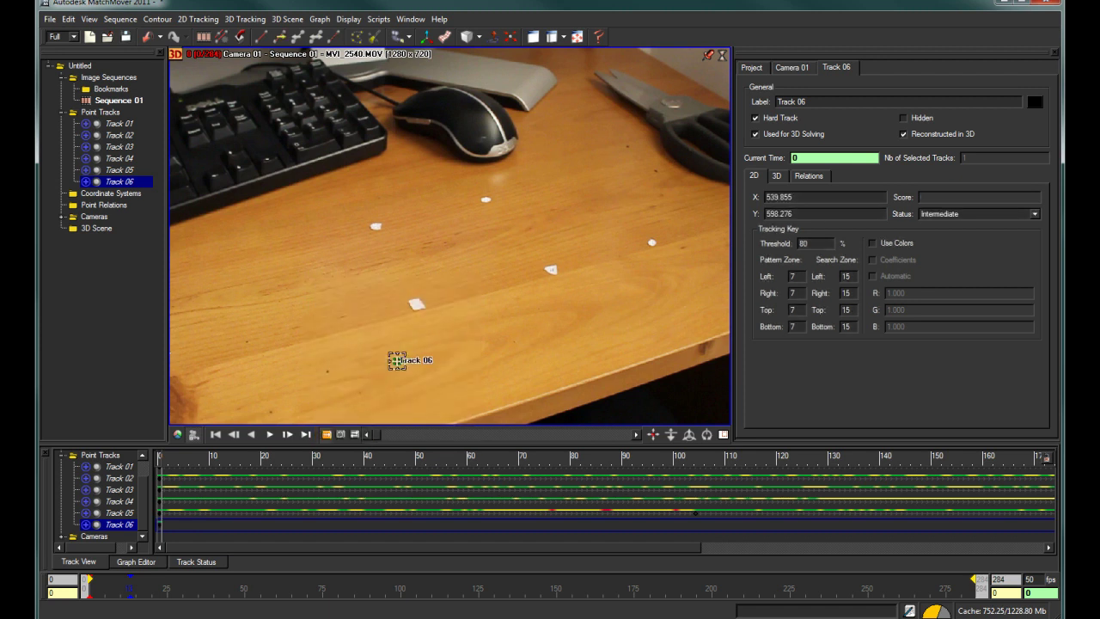
{"action": "key", "text": "F3"}
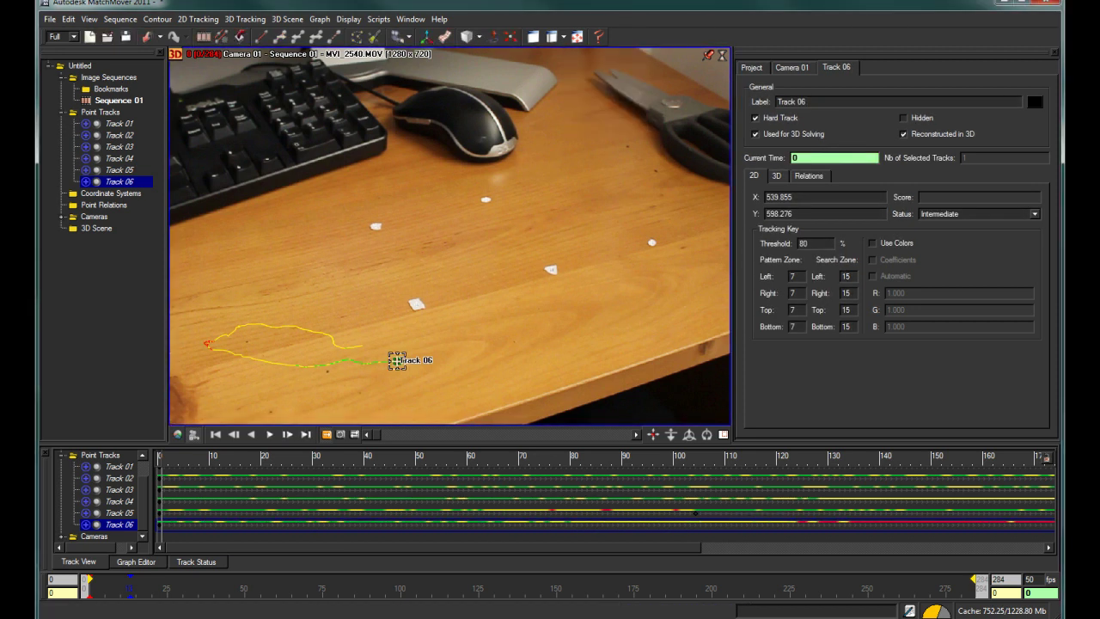
Step: Add a seventh point track on the dark speck in the wood beside the scissors and track it forward
{"action": "right_click", "coordinate": [651, 172]}
{"action": "left_click", "coordinate": [679, 179]}
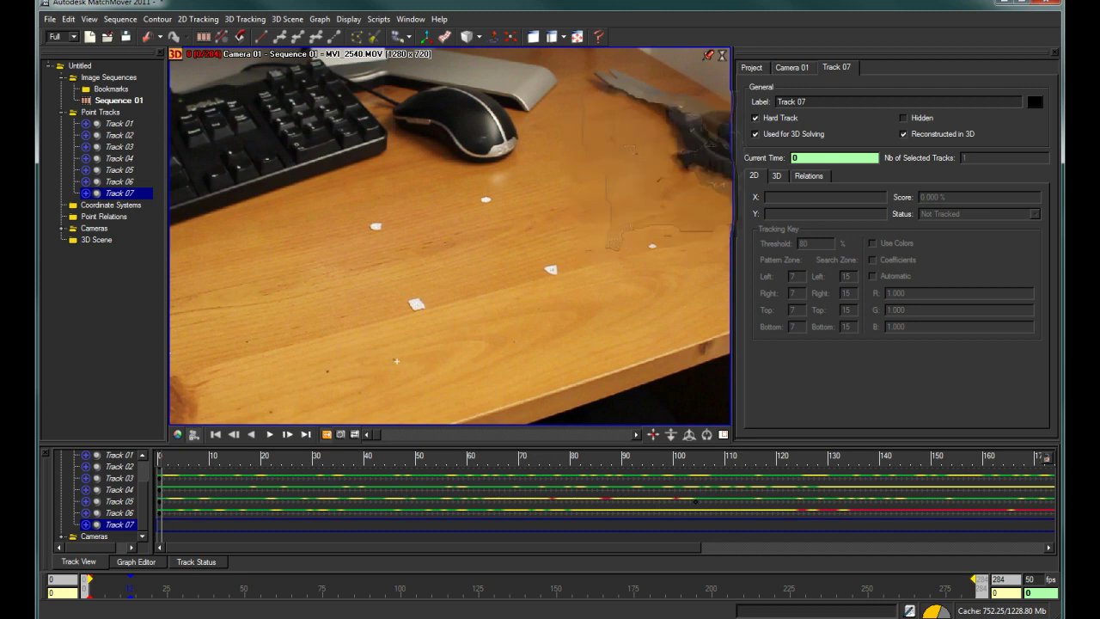
{"action": "left_click", "coordinate": [656, 171]}
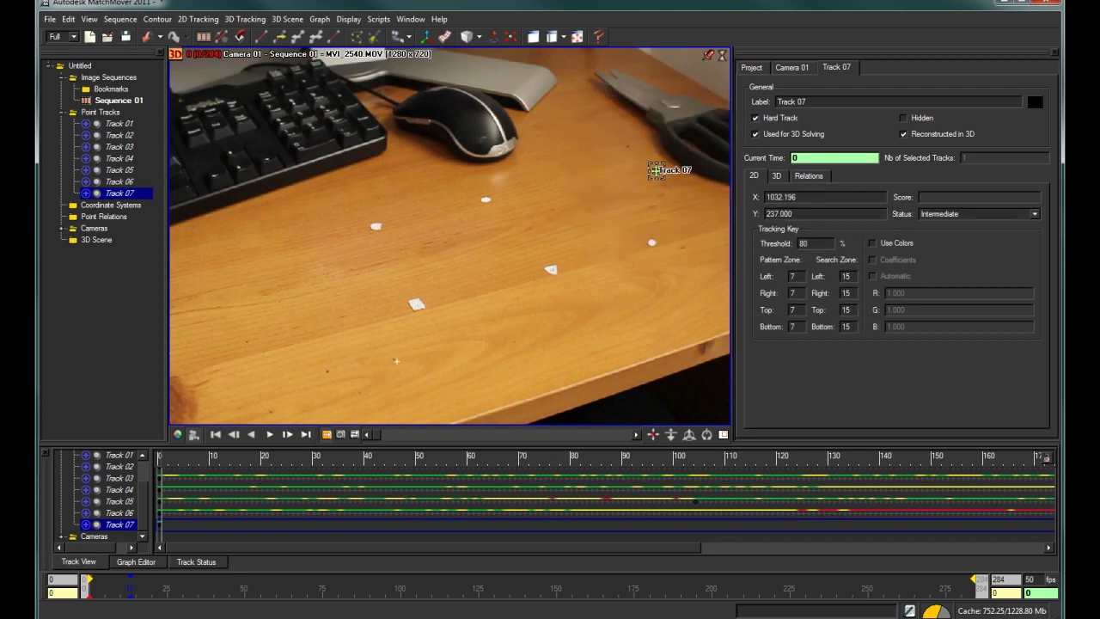
{"action": "key", "text": "F3"}
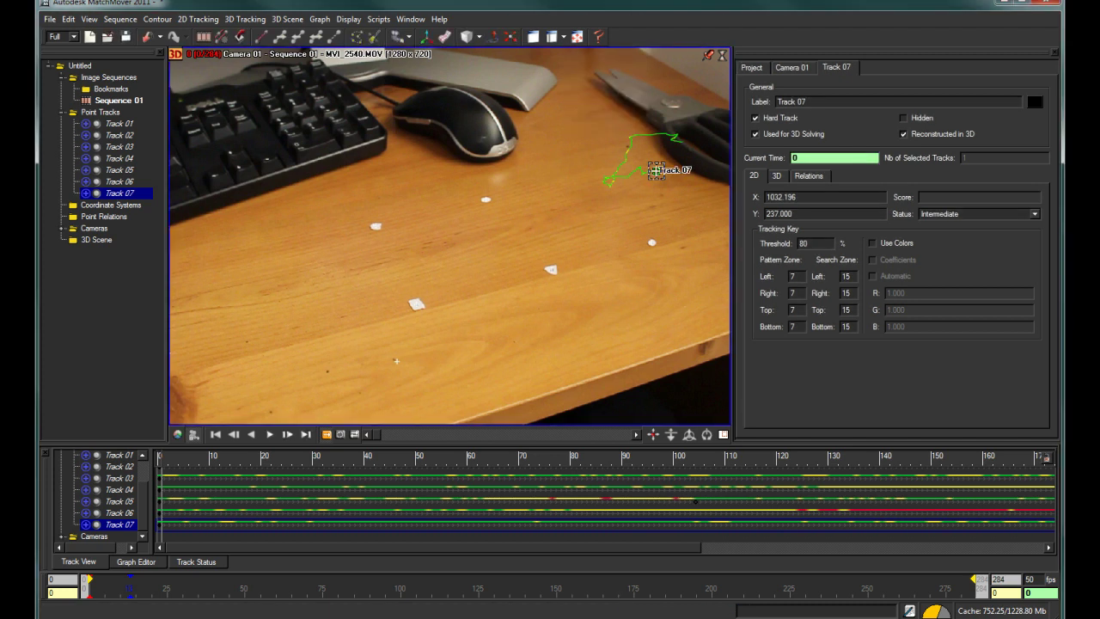
Step: Add point tracks on the remaining dark speck near the desk's front and beside the triangular marker, tracking each forward
{"action": "right_click", "coordinate": [306, 322]}
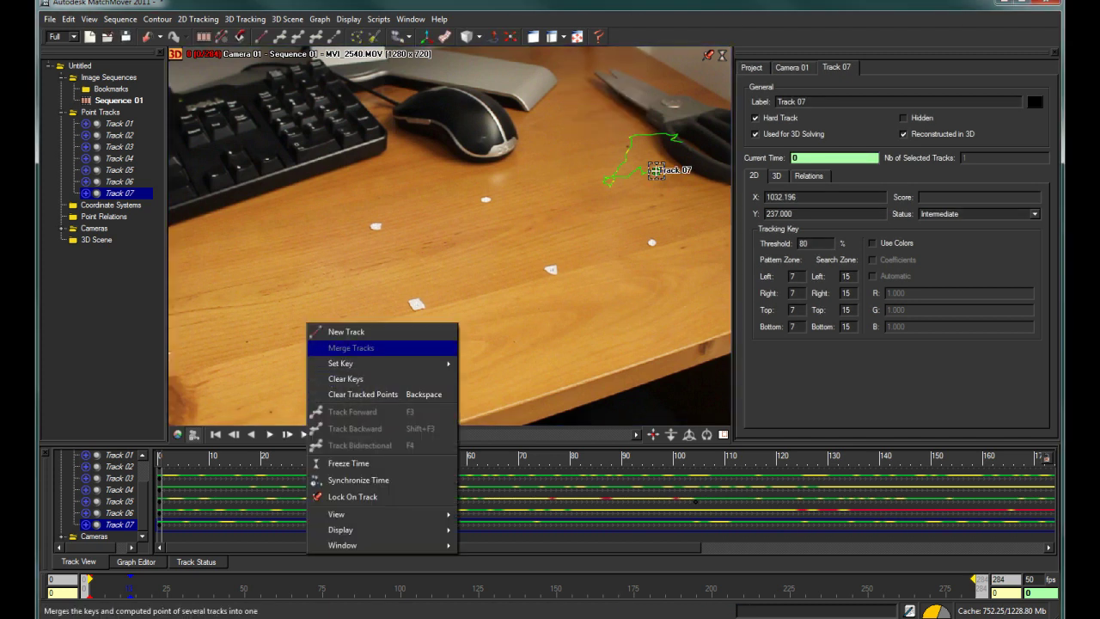
{"action": "left_click", "coordinate": [331, 329]}
{"action": "left_click_drag", "start_coordinate": [327, 372], "coordinate": [326, 370]}
{"action": "key", "text": "F3"}
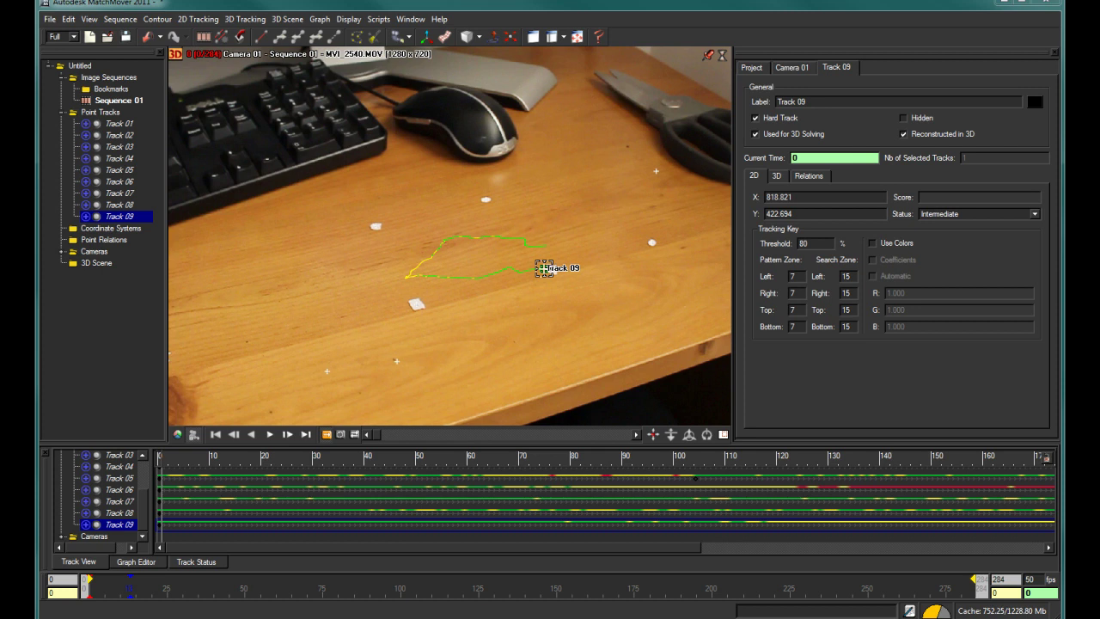
Step: Solve Camera 01 from the manually placed point tracks
{"action": "left_click", "coordinate": [94, 251]}
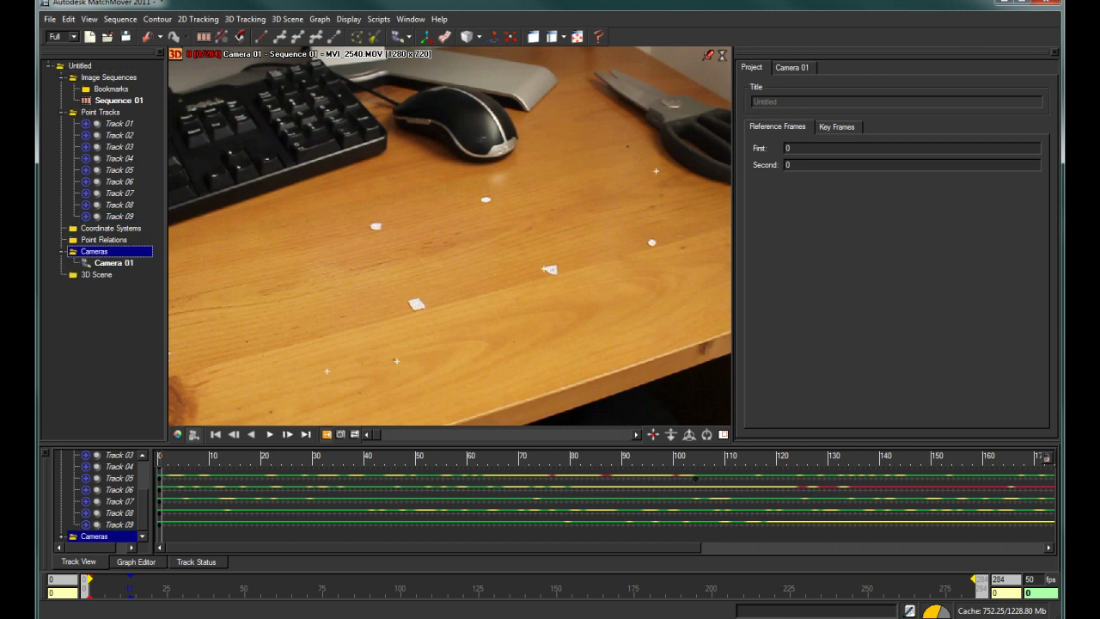
{"action": "left_click", "coordinate": [113, 262]}
{"action": "right_click", "coordinate": [120, 264]}
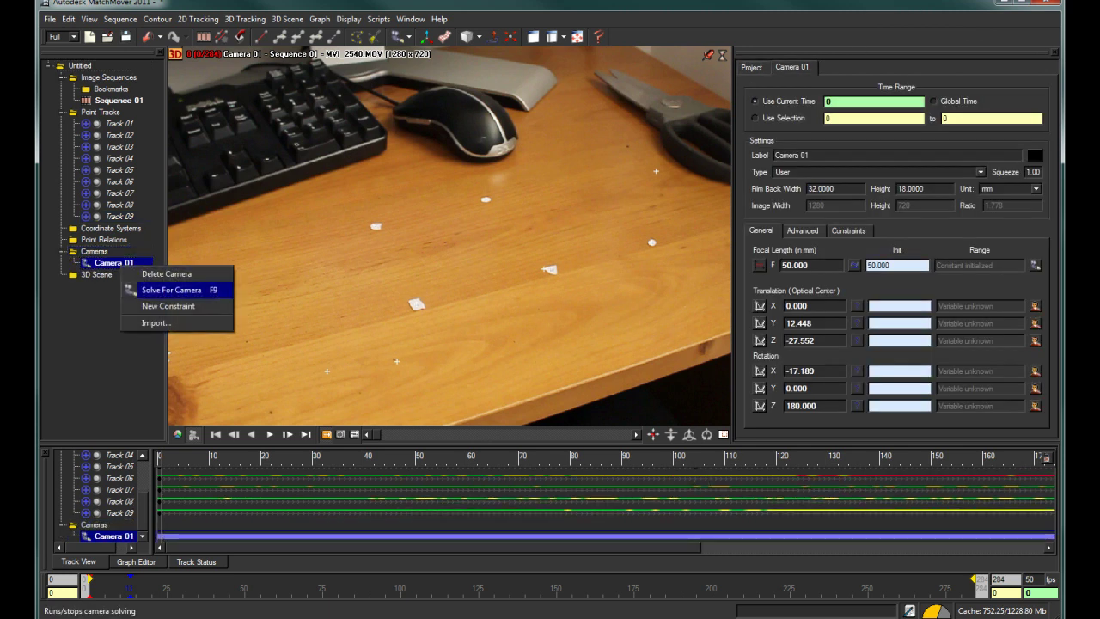
{"action": "left_click", "coordinate": [172, 290]}
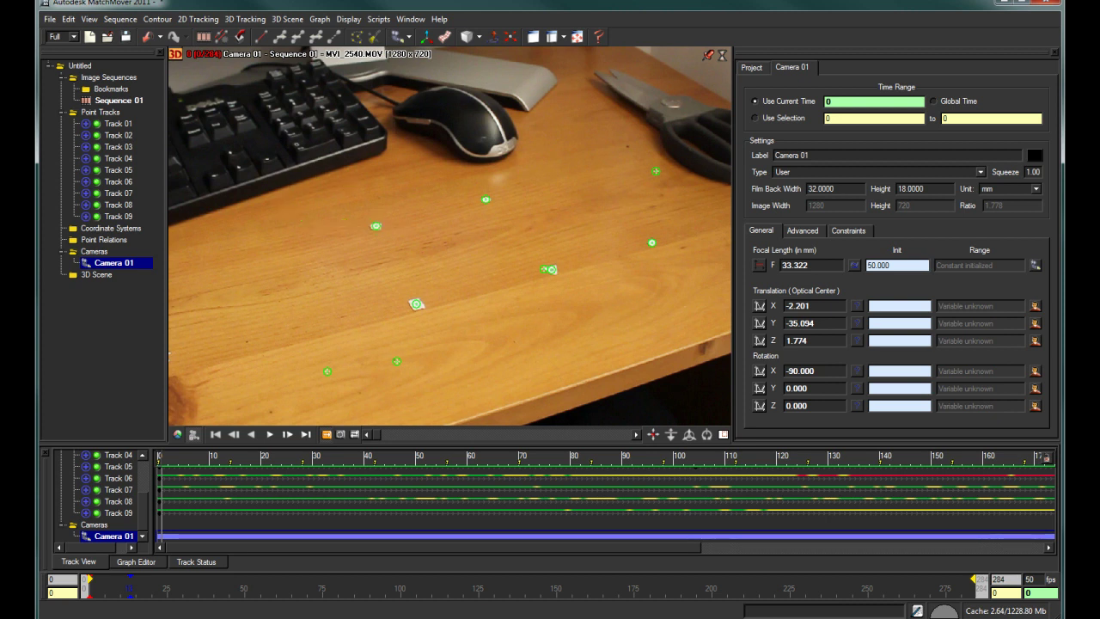
Step: Create a coordinate system with its origin at Track 03 and a distance of 10 from Track 01 to Track 03
{"action": "left_click", "coordinate": [110, 228]}
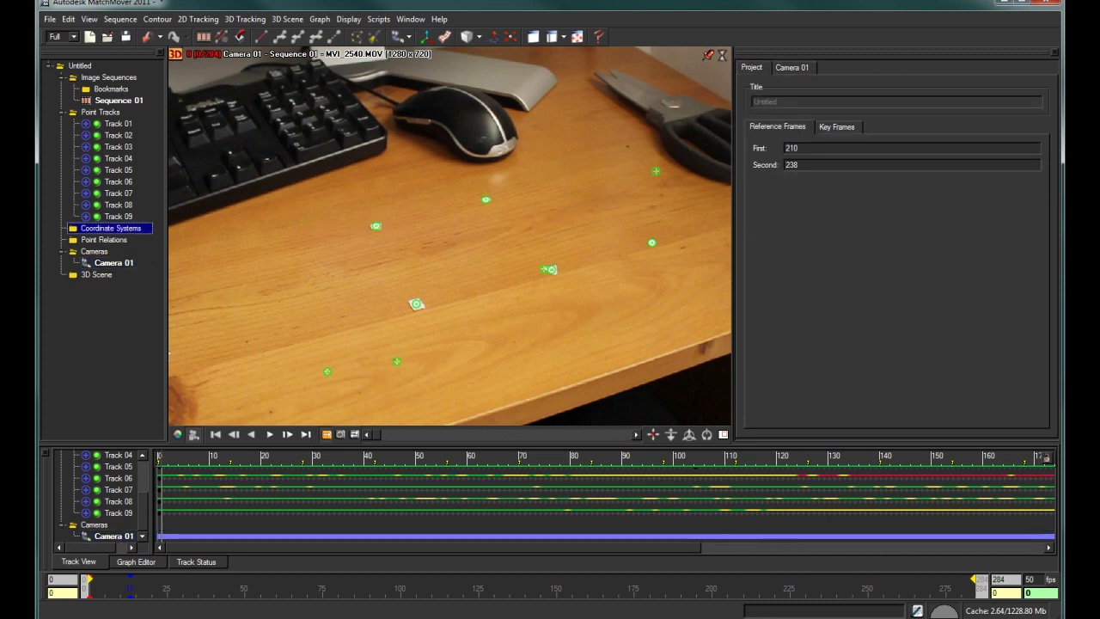
{"action": "right_click", "coordinate": [104, 230]}
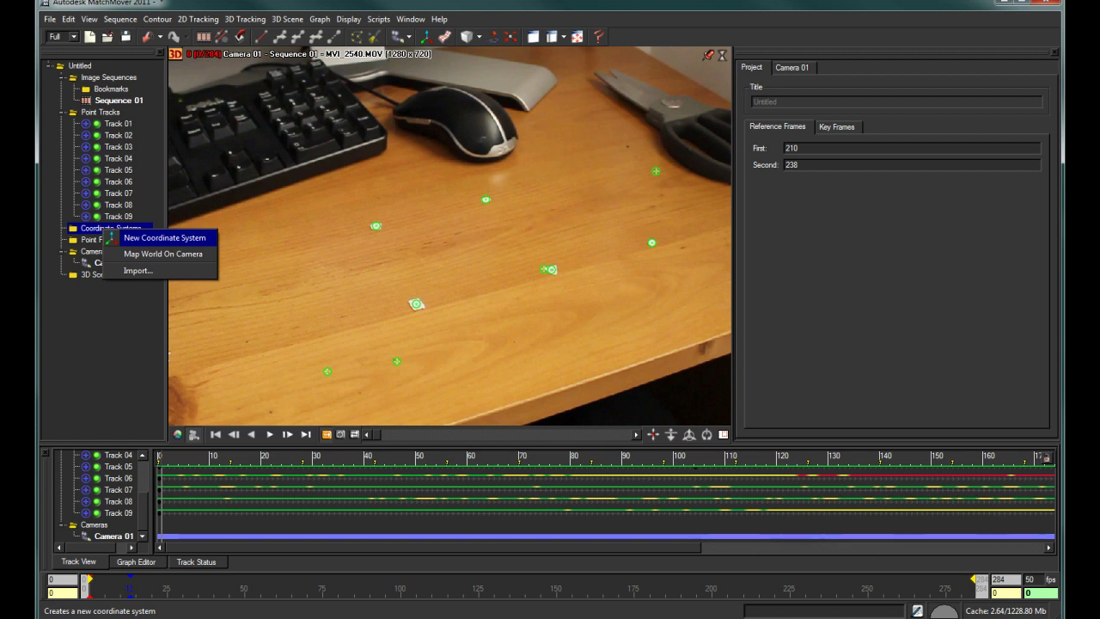
{"action": "left_click", "coordinate": [110, 238]}
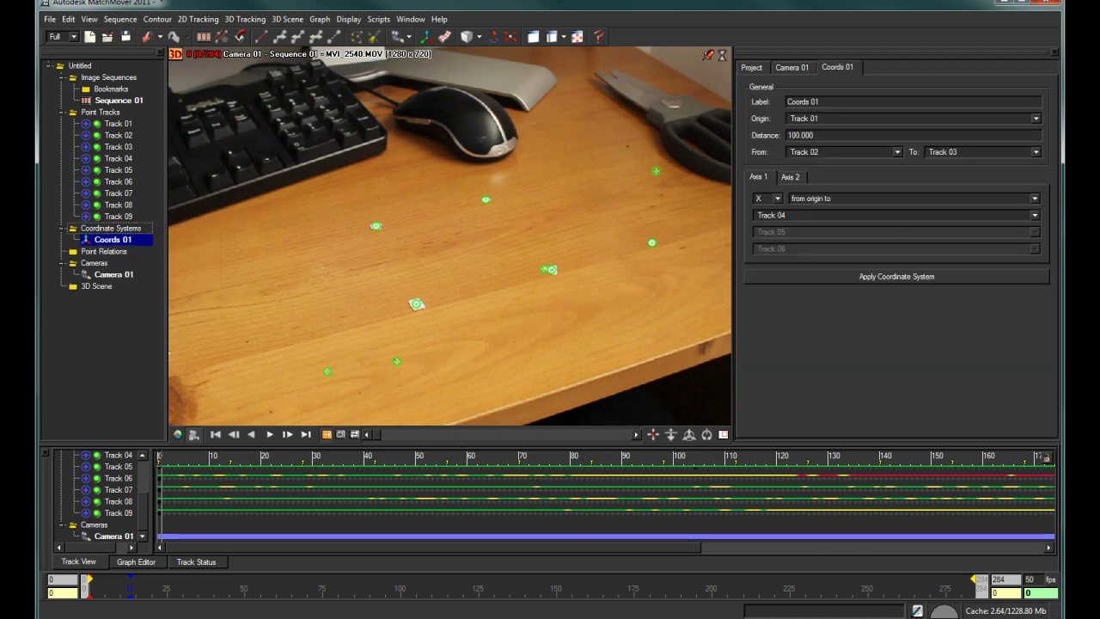
{"action": "left_click", "coordinate": [911, 118]}
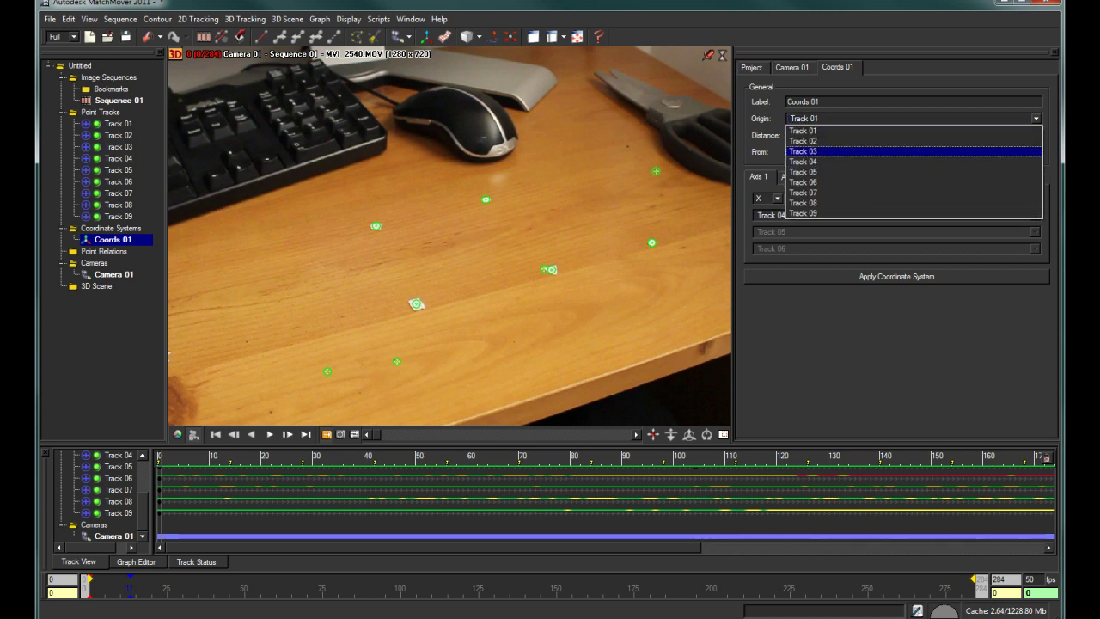
{"action": "left_click", "coordinate": [803, 152]}
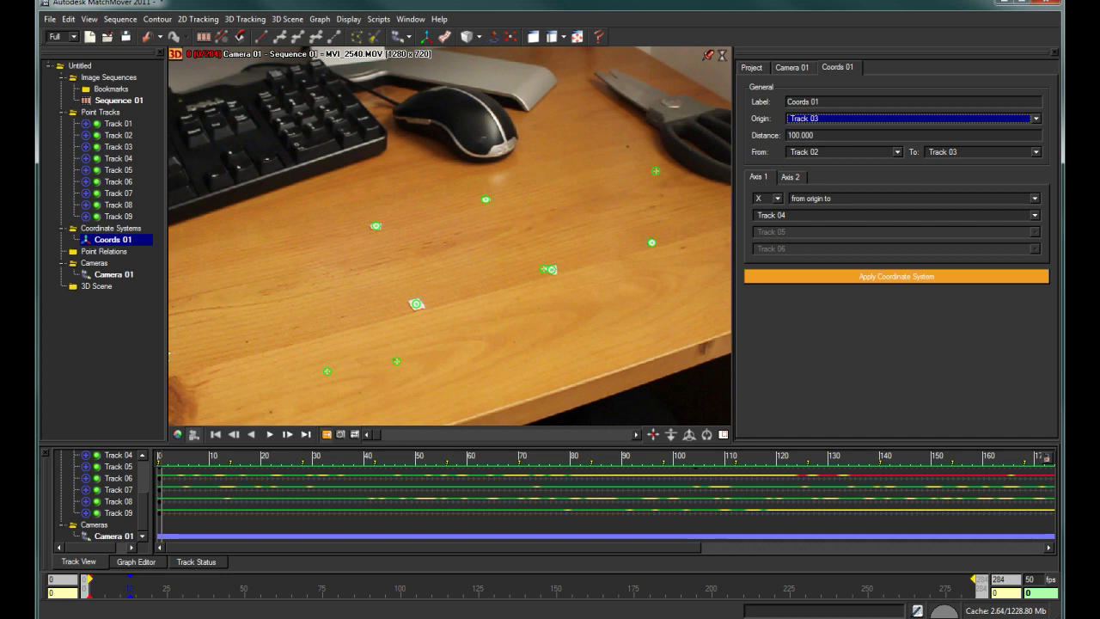
{"action": "key", "text": "Tab"}
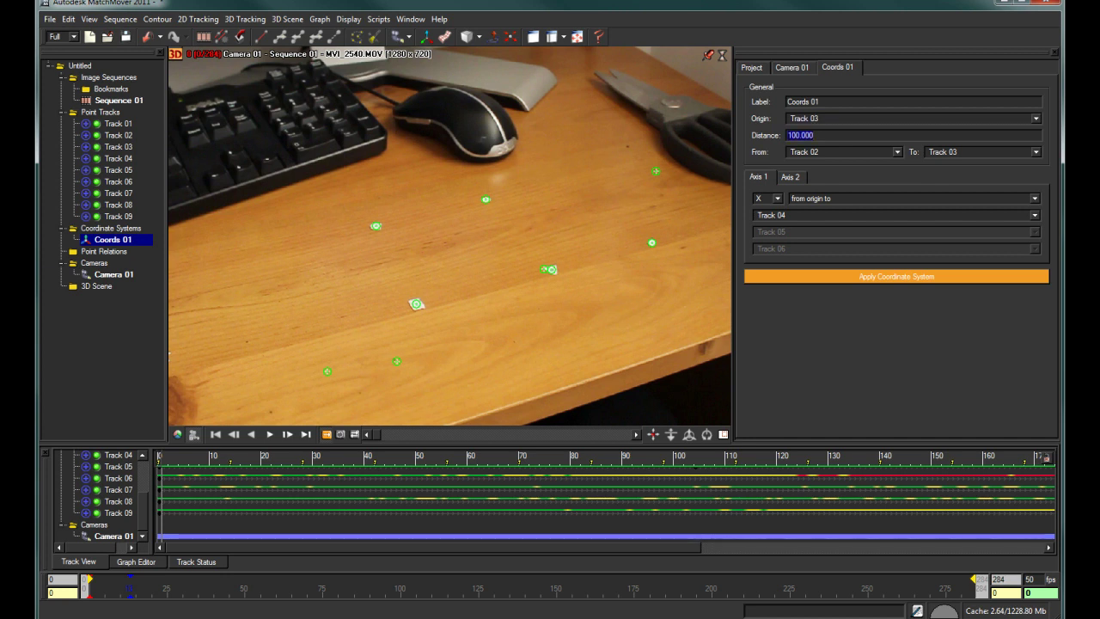
{"action": "type", "text": "10"}
{"action": "left_click", "coordinate": [844, 152]}
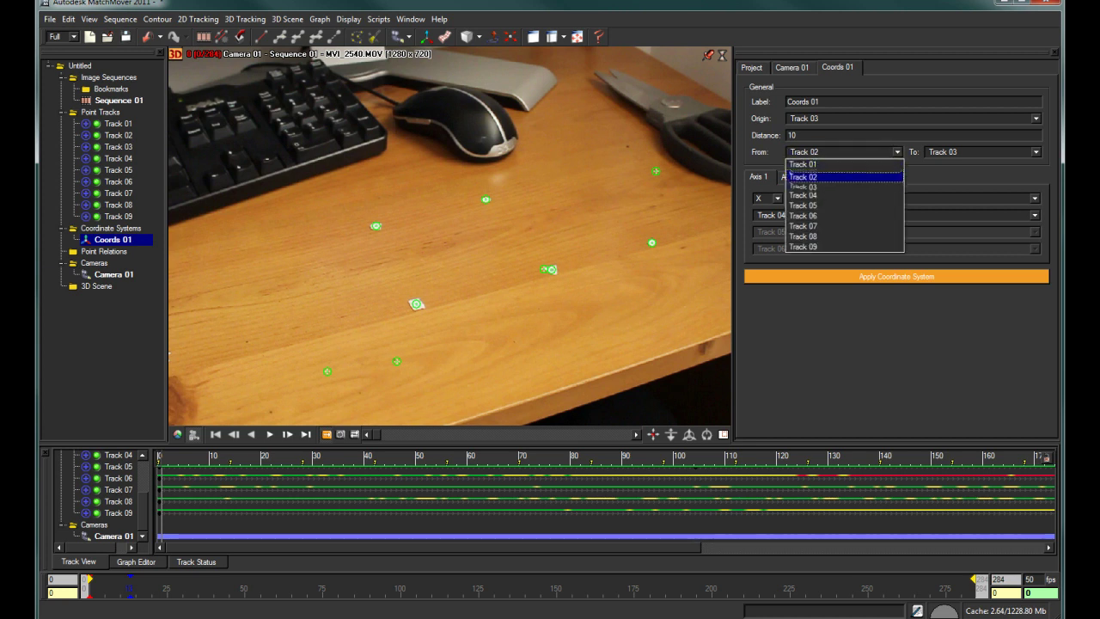
{"action": "left_click", "coordinate": [844, 164]}
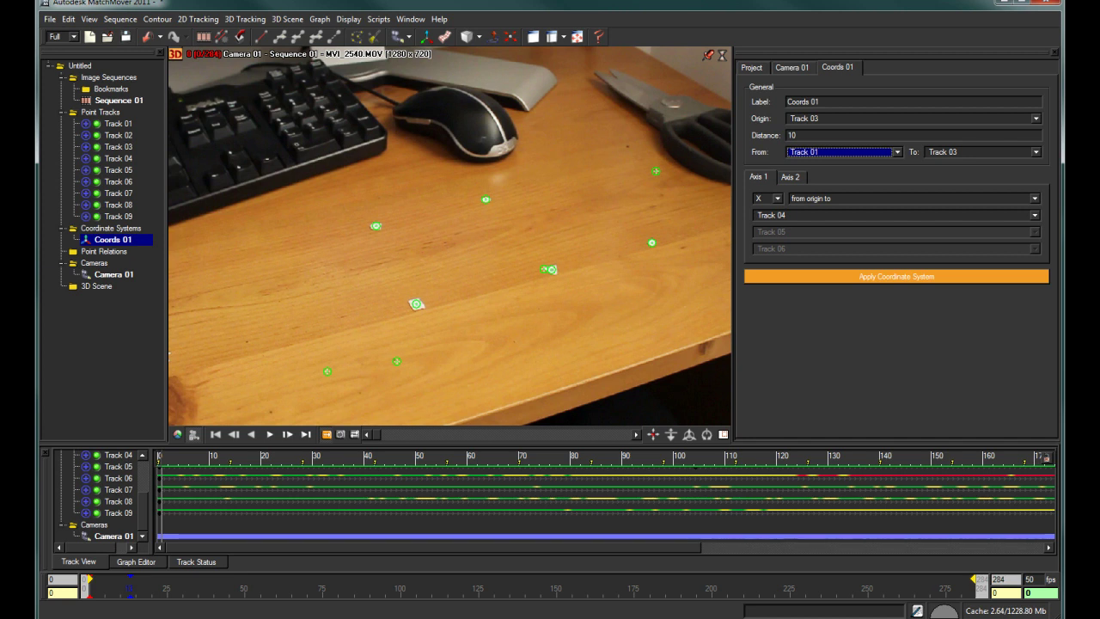
Step: Define the X axis from the origin to Track 04 and the Y axis to Track 01, and apply the coordinate system
{"action": "left_click", "coordinate": [895, 214]}
{"action": "left_click", "coordinate": [895, 258]}
{"action": "left_click", "coordinate": [790, 177]}
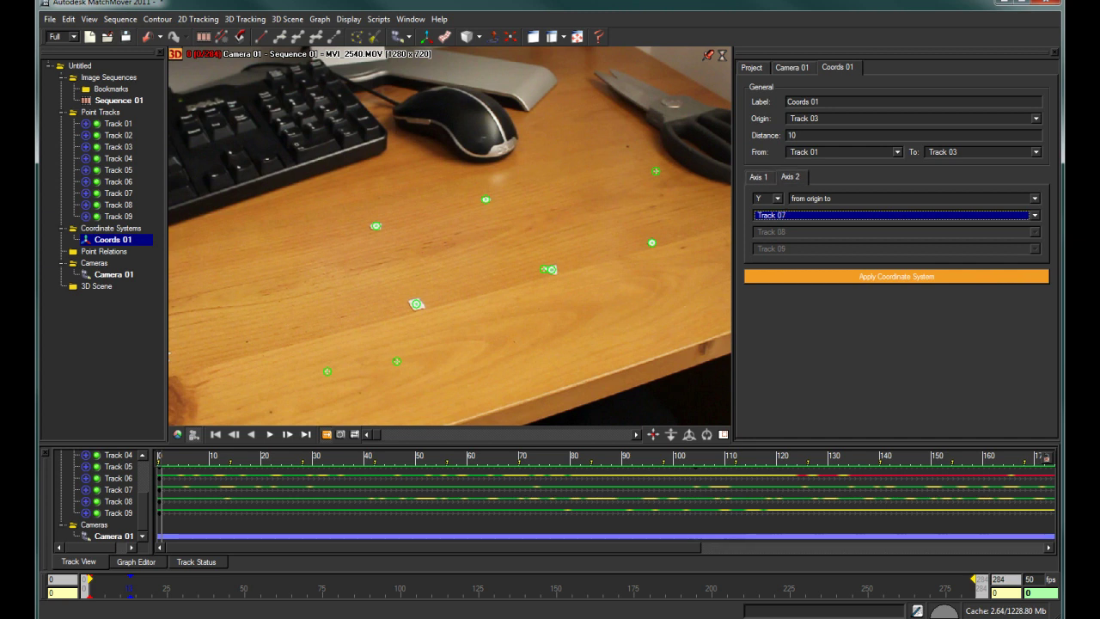
{"action": "left_click", "coordinate": [894, 215]}
{"action": "key", "text": "Return"}
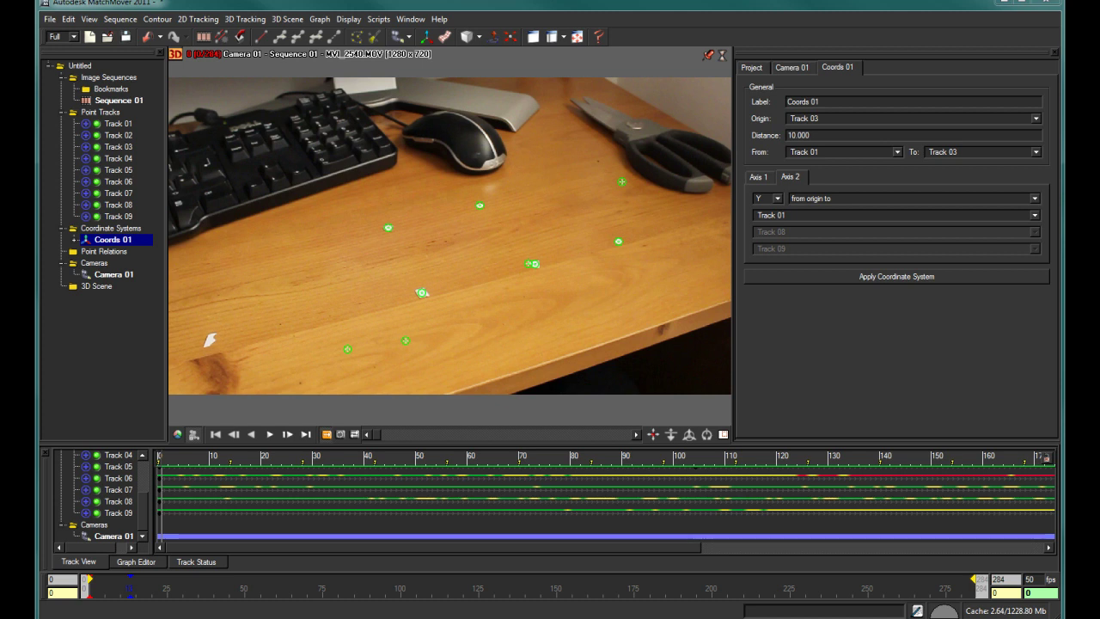
Step: Inspect the coordinate system's alignment with the desk in the 3D view and through the solved camera
{"action": "key", "text": "F3"}
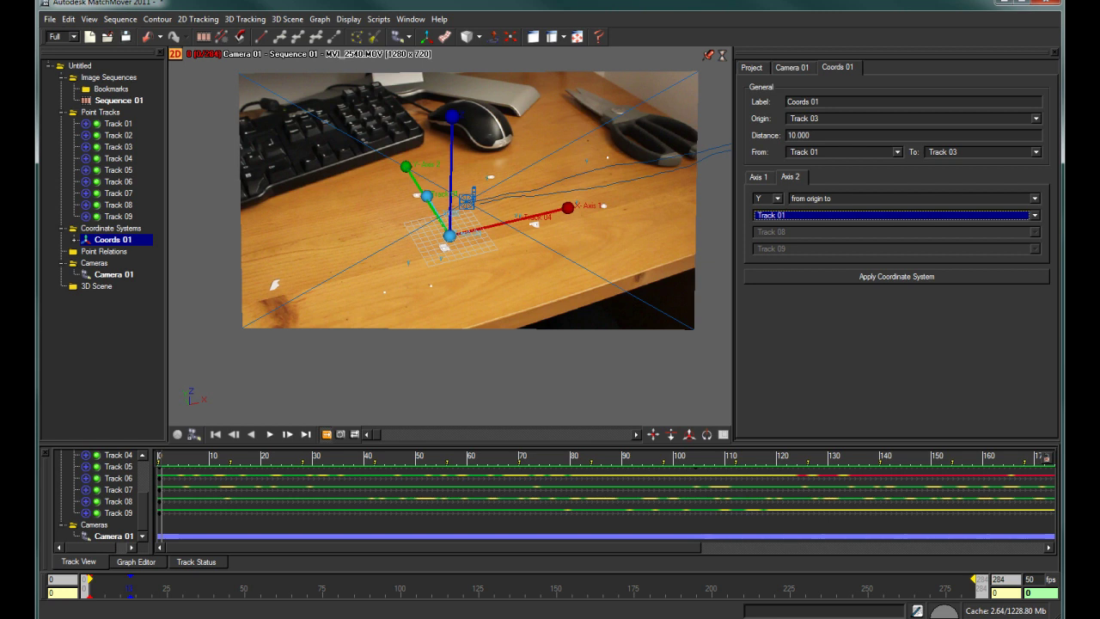
{"action": "key", "text": "F2"}
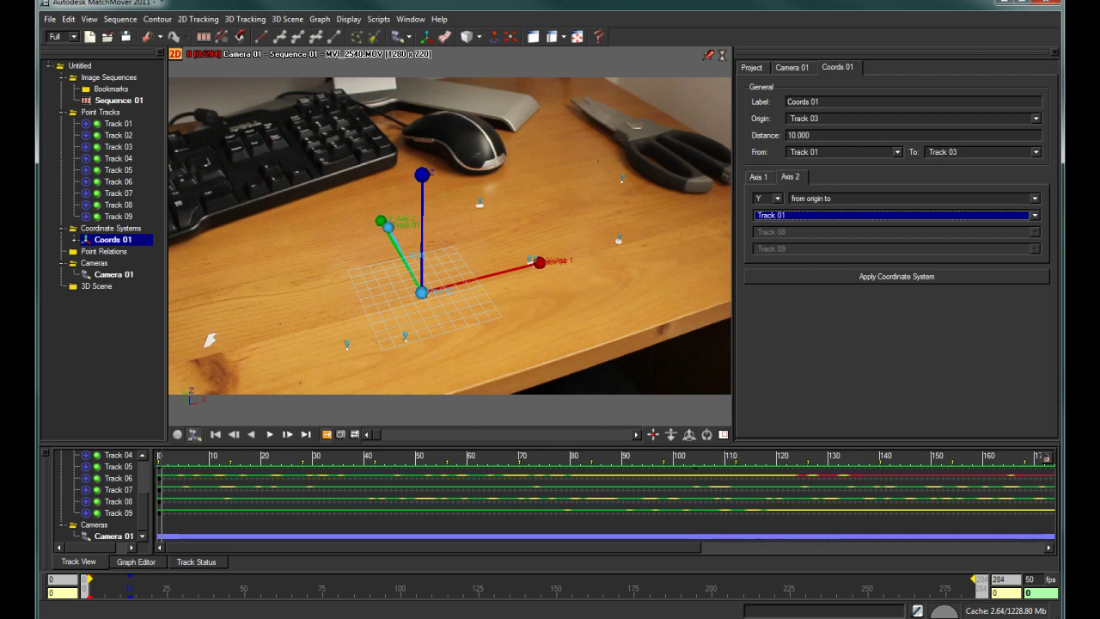
{"action": "left_click_drag", "start_coordinate": [377, 434], "coordinate": [582, 434]}
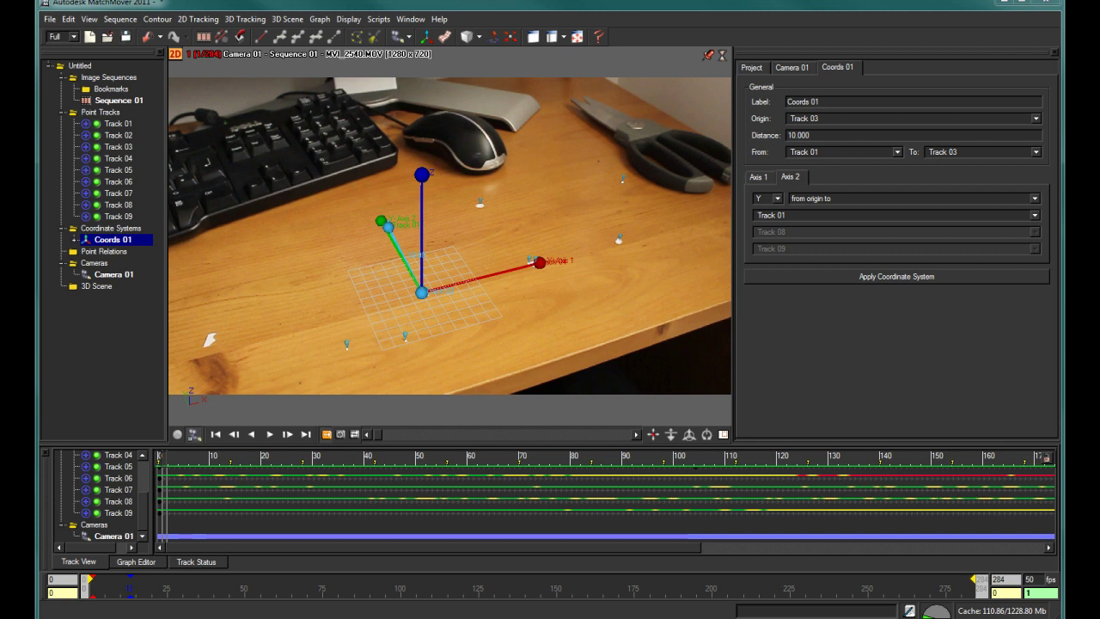
Step: Export the solved camera and 3D points as a 3D Studio Max script named "desk scene"
{"action": "left_click", "coordinate": [49, 19]}
{"action": "left_click", "coordinate": [78, 170]}
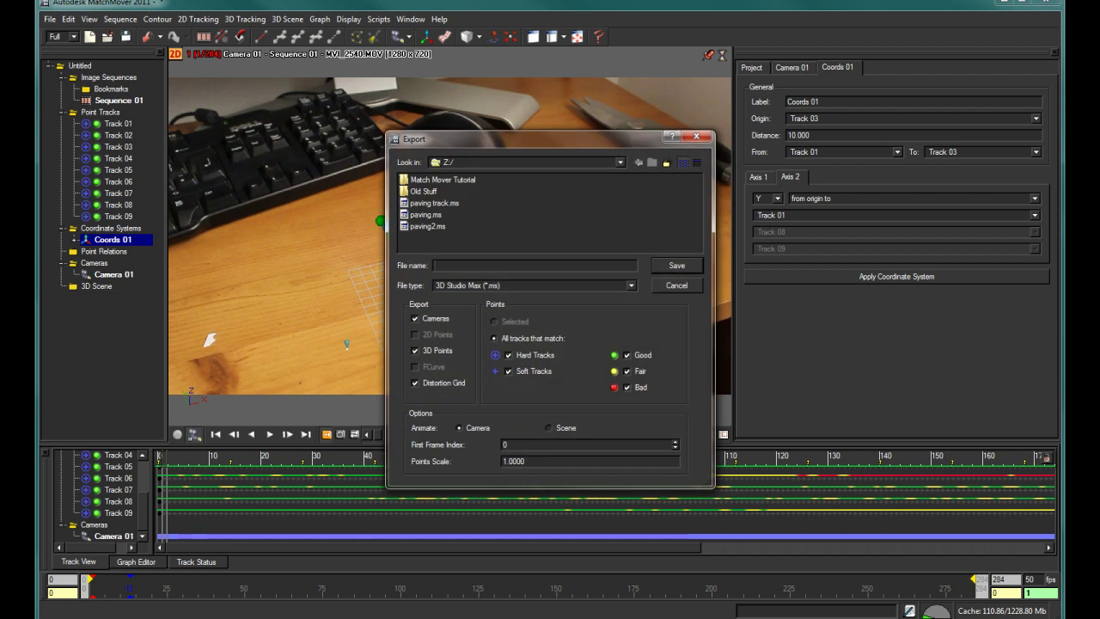
{"action": "type", "text": "desk scene"}
{"action": "key", "text": "Return"}
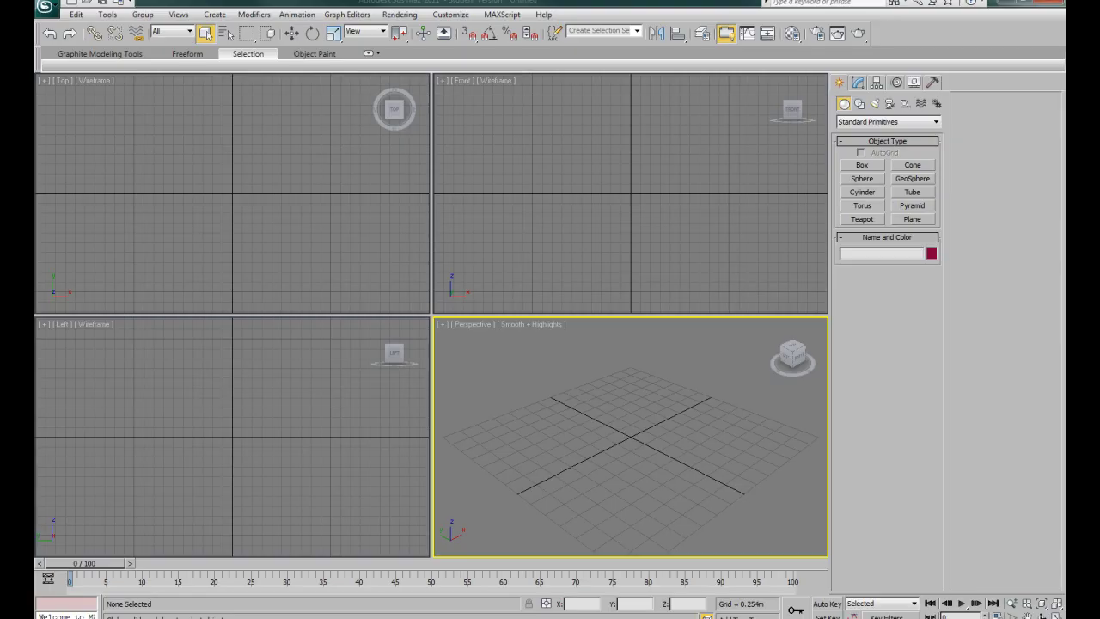
Step: Switch to 3ds Max, load the desk scene script, and view the imported tracking points through the camera in a maximized viewport
{"action": "left_click", "coordinate": [502, 15]}
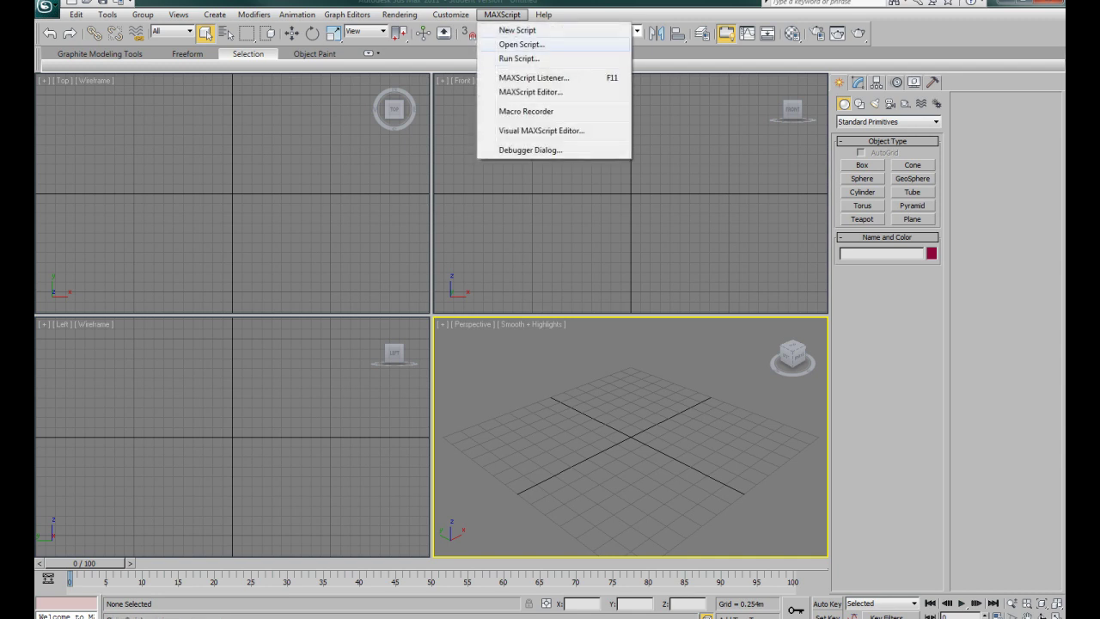
{"action": "left_click", "coordinate": [520, 42]}
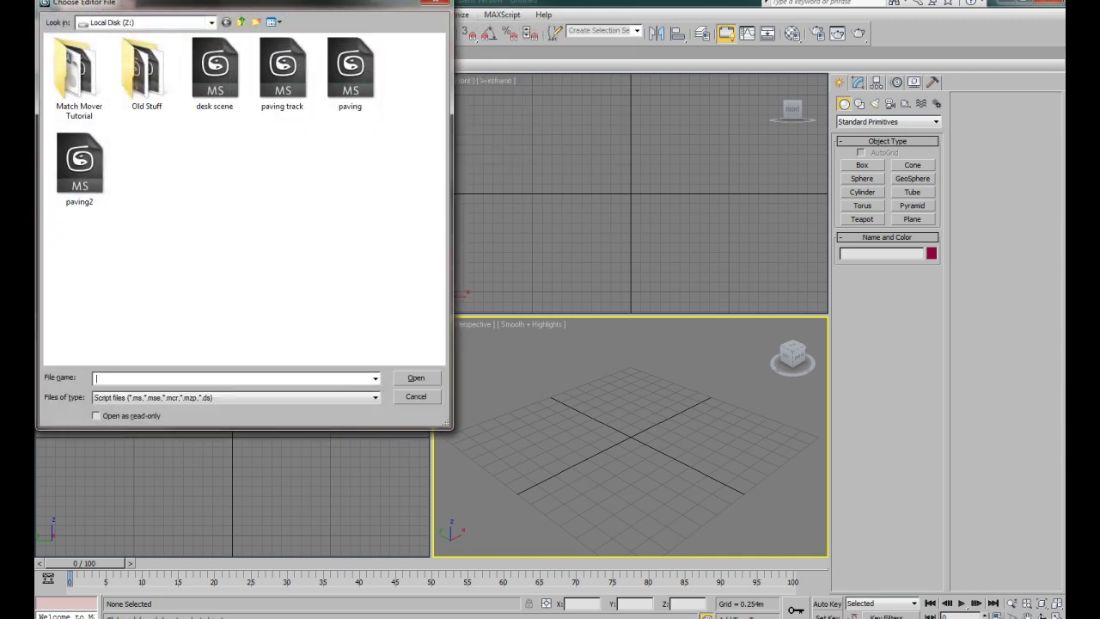
{"action": "left_click", "coordinate": [214, 74]}
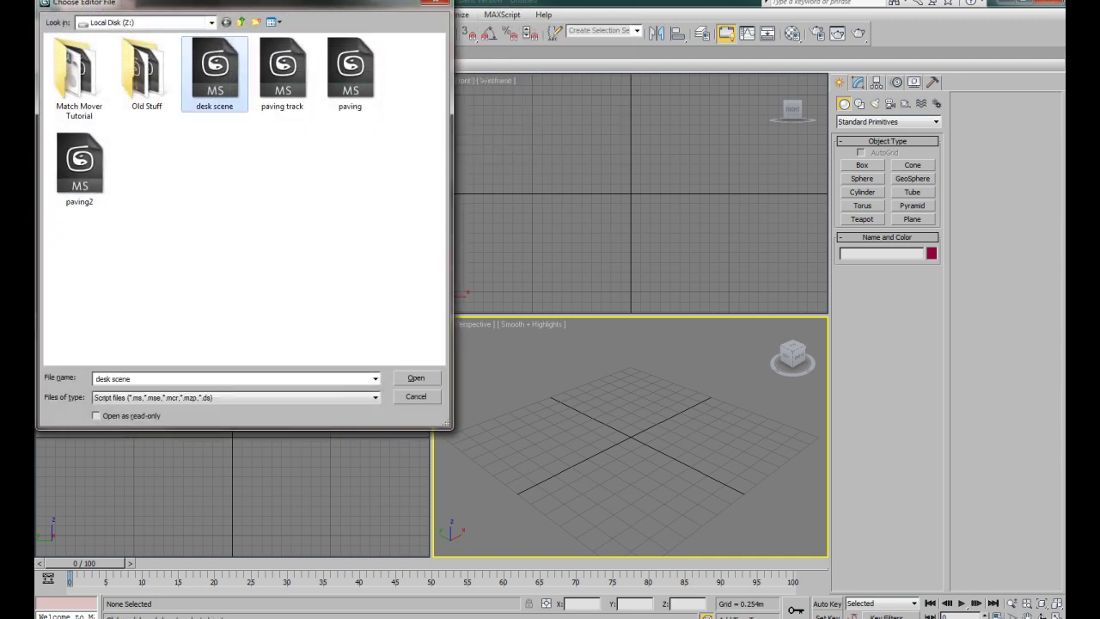
{"action": "key", "text": "Return"}
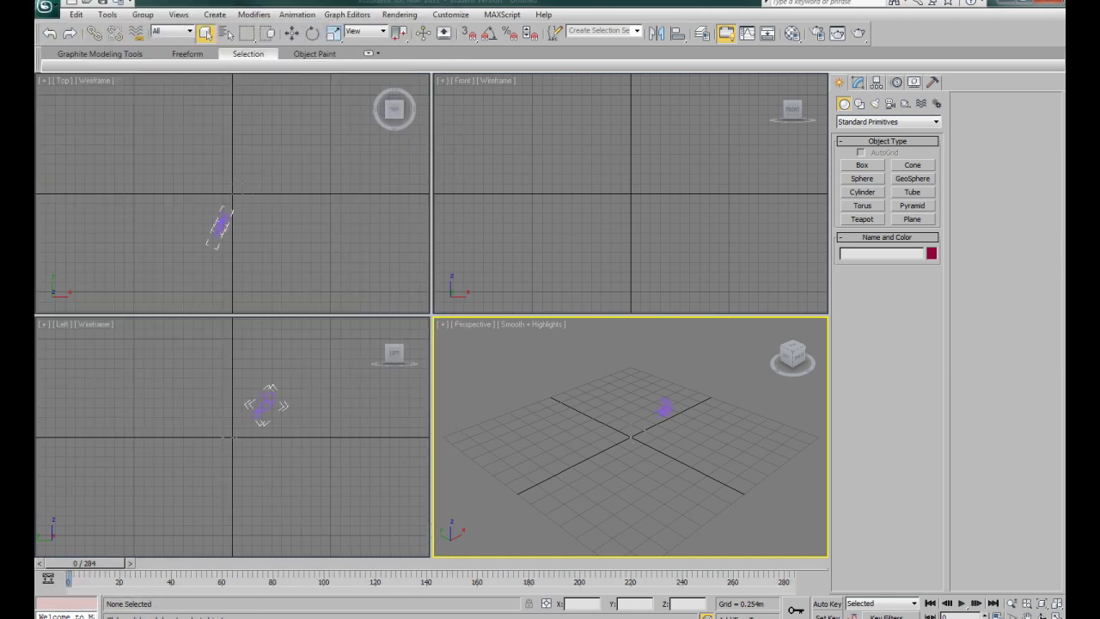
{"action": "key", "text": "alt+w"}
{"action": "key", "text": "c"}
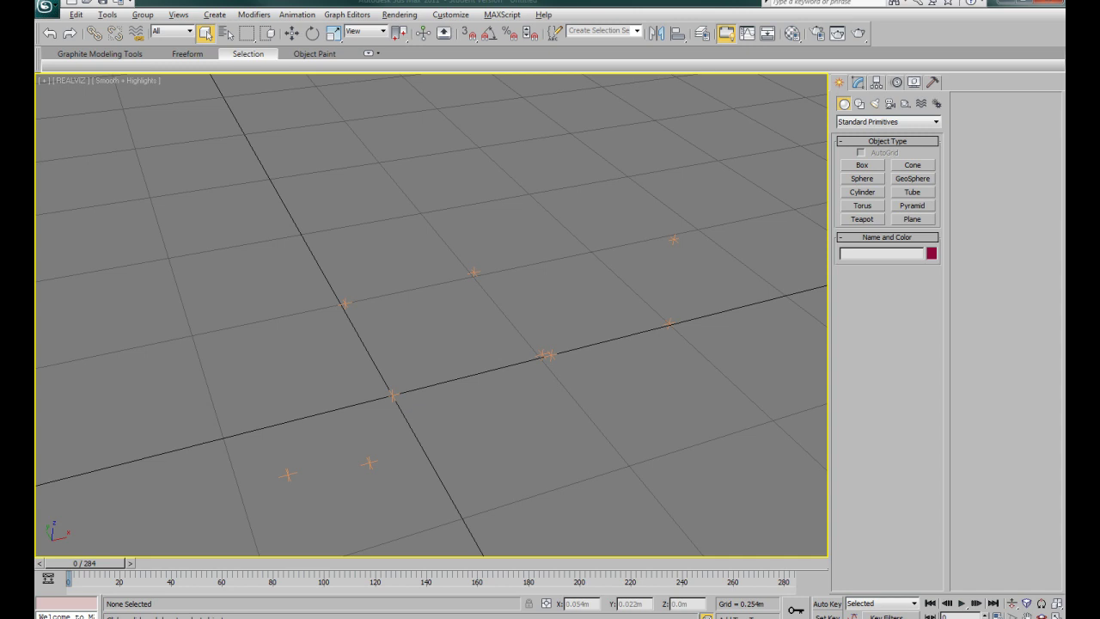
Step: Load the MVI_2540 clip from the Manual Tracking folder in Match Mover Tutorial on drive Z as the viewport background
{"action": "key", "text": "alt+b"}
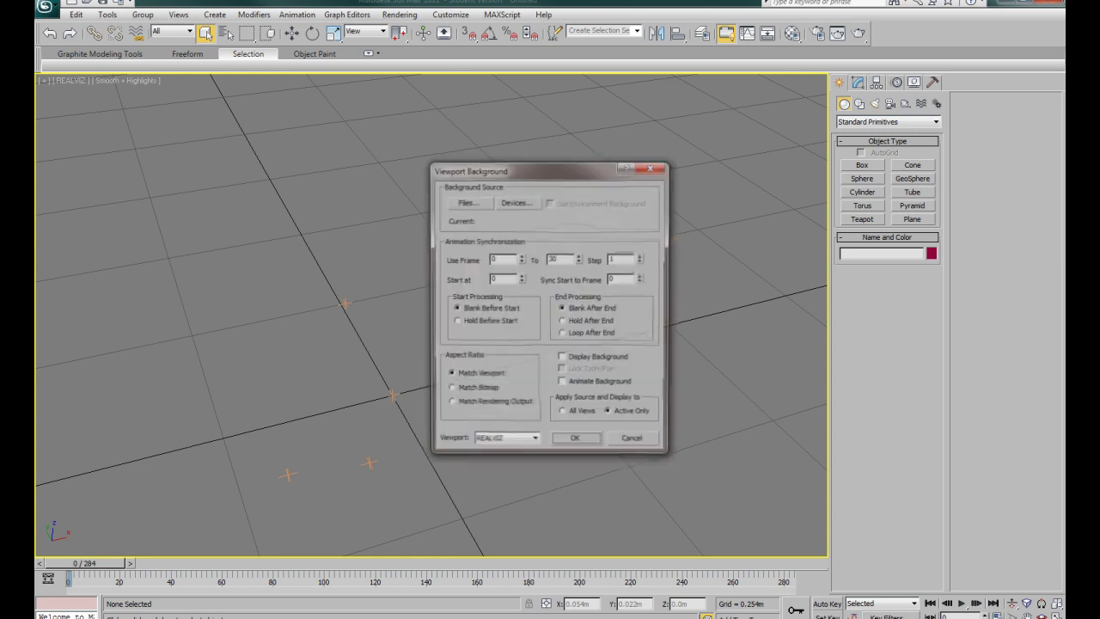
{"action": "left_click", "coordinate": [466, 202]}
{"action": "left_click", "coordinate": [617, 230]}
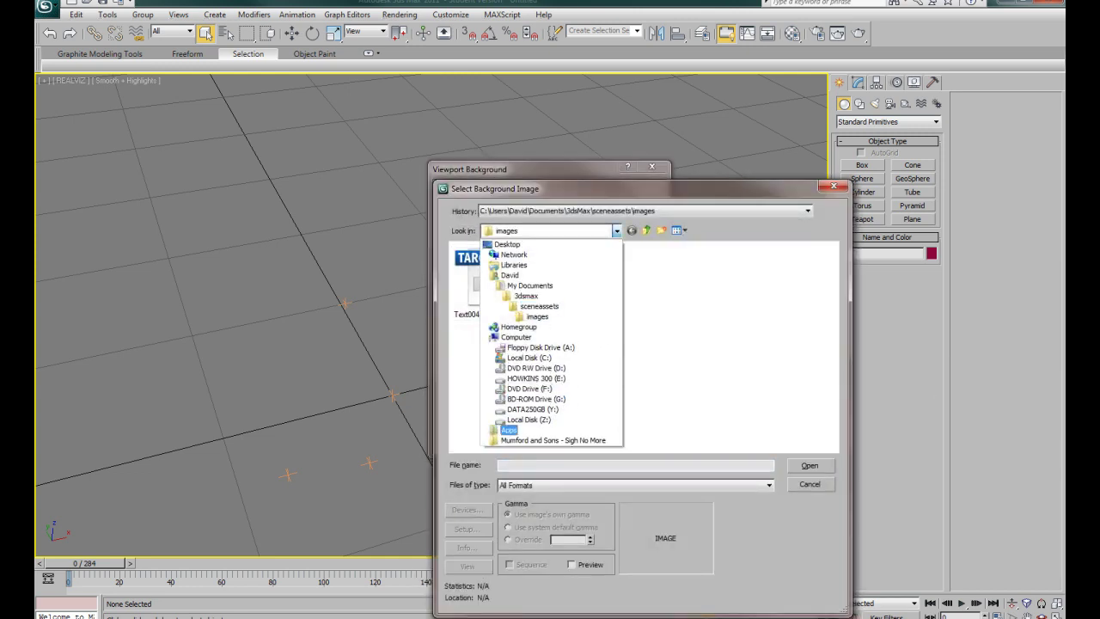
{"action": "left_click", "coordinate": [509, 428]}
{"action": "left_click", "coordinate": [616, 230]}
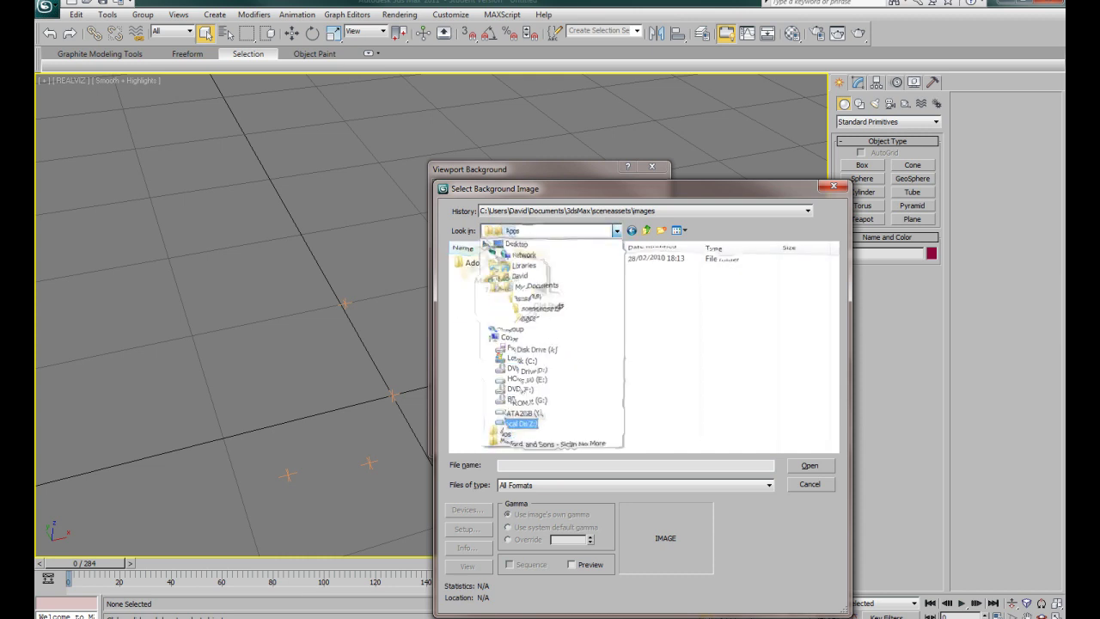
{"action": "left_click", "coordinate": [529, 418]}
{"action": "double_click", "coordinate": [484, 283]}
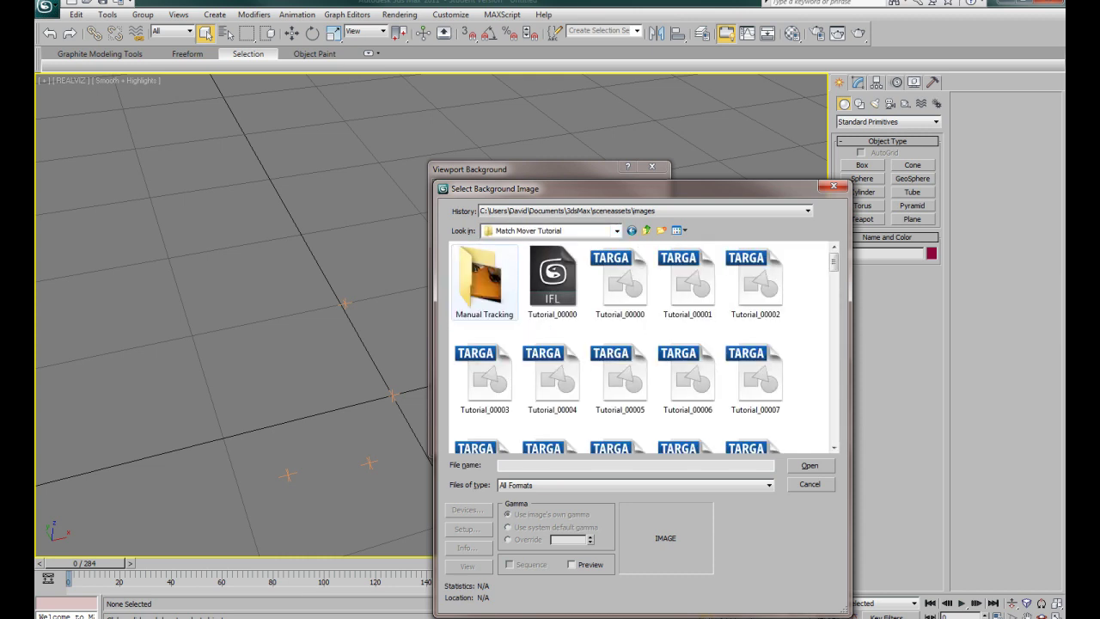
{"action": "double_click", "coordinate": [484, 283]}
{"action": "left_click", "coordinate": [484, 287]}
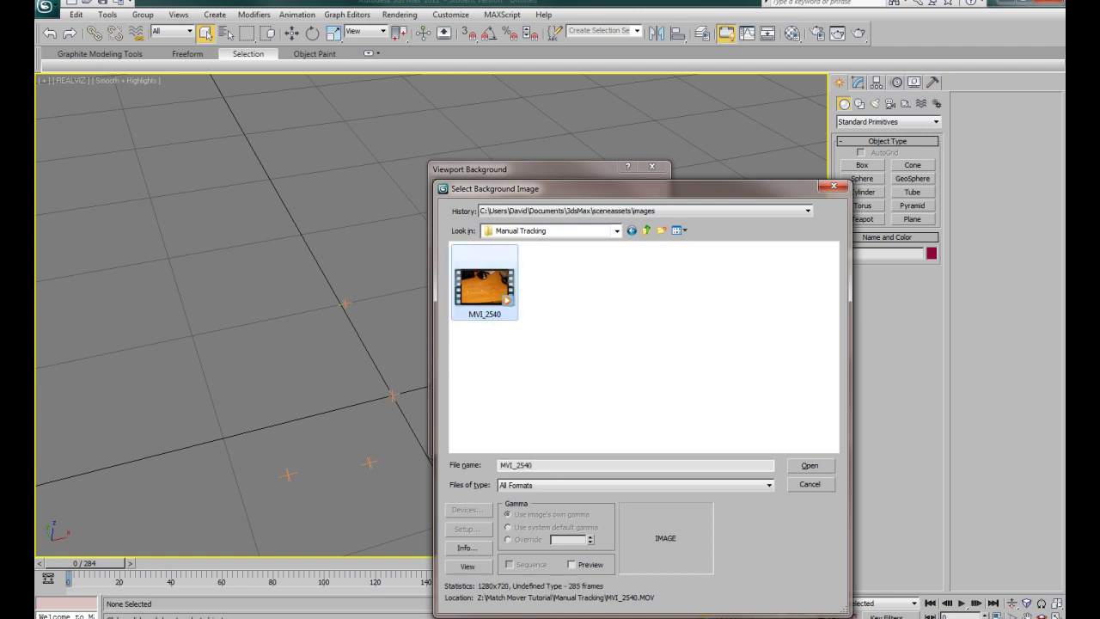
{"action": "left_click", "coordinate": [810, 465]}
Step: Apply the background with its aspect ratio matched to the bitmap, and scrub the timeline to check the grid against the desk footage
{"action": "left_click", "coordinate": [450, 389]}
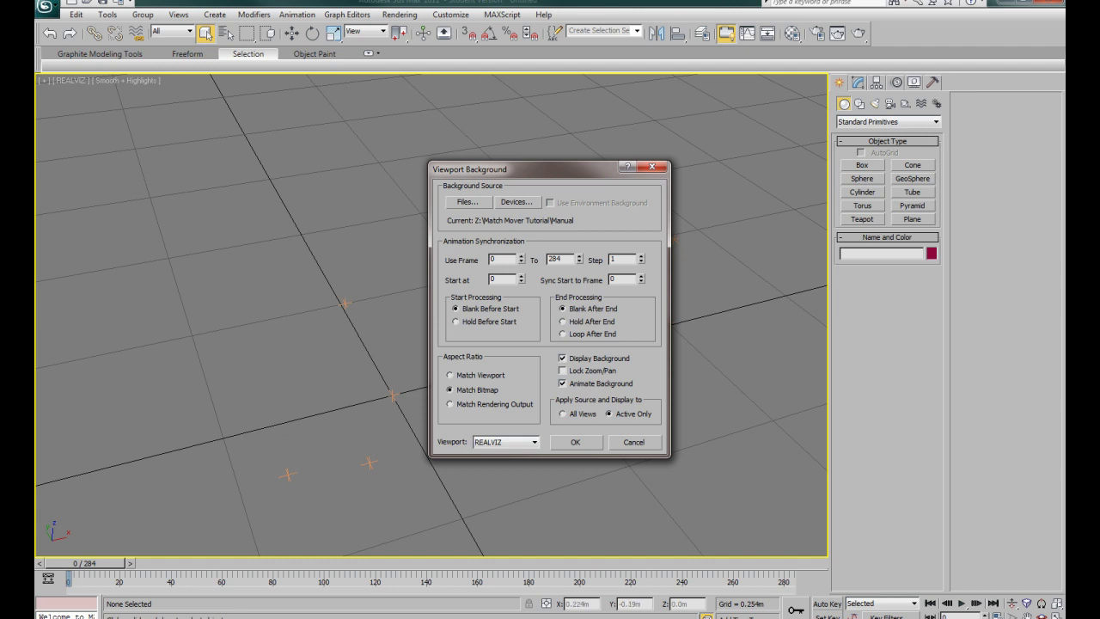
{"action": "left_click", "coordinate": [575, 442]}
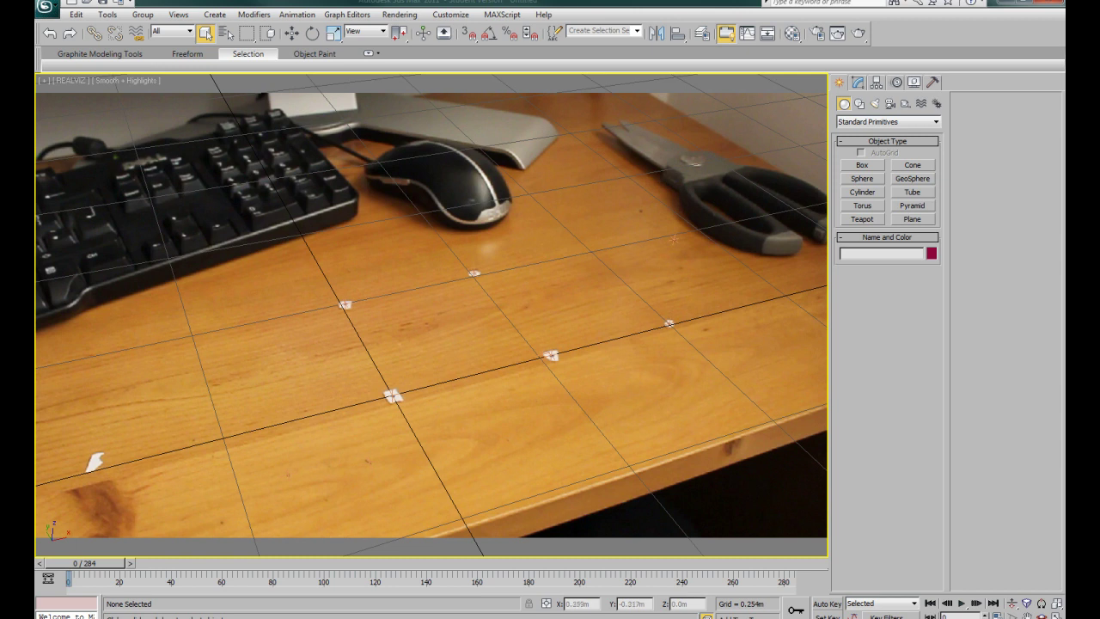
{"action": "left_click_drag", "start_coordinate": [85, 563], "coordinate": [700, 563]}
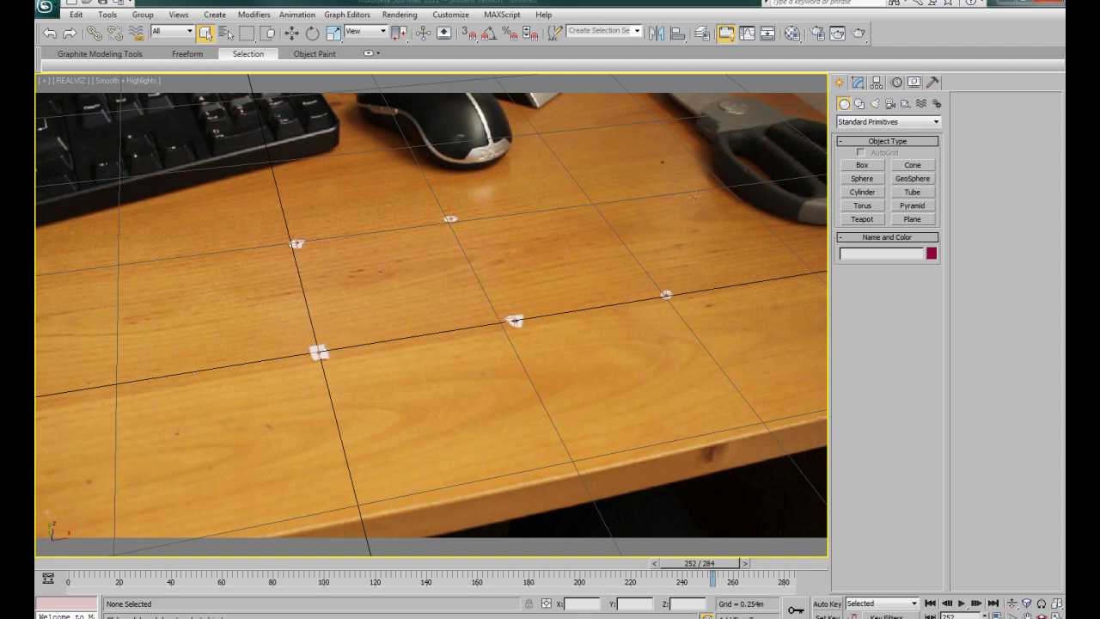
{"action": "left_click_drag", "start_coordinate": [700, 563], "coordinate": [84, 563]}
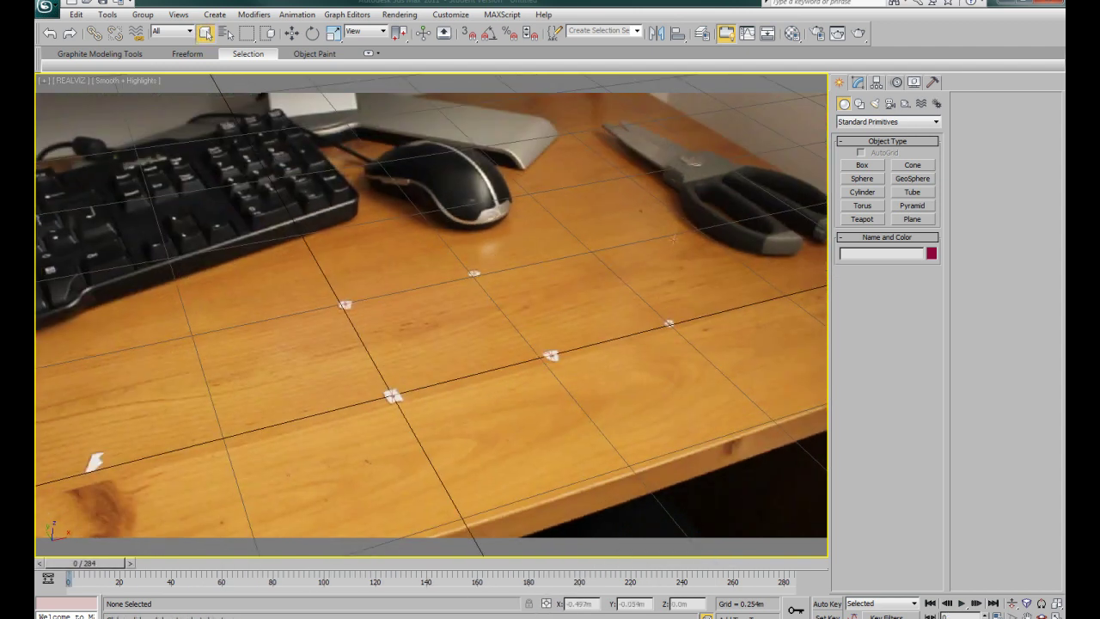
Step: Create a cylinder with a radius of about 0.021 m and a height of about 0.203 m between the desk markers
{"action": "key", "text": "w"}
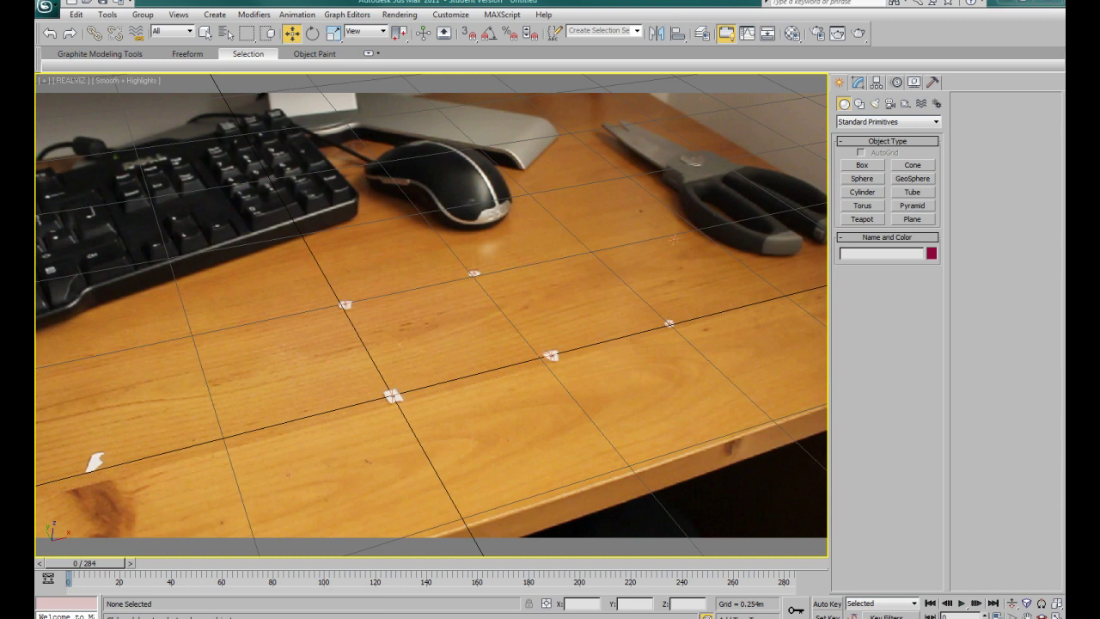
{"action": "left_click", "coordinate": [862, 192]}
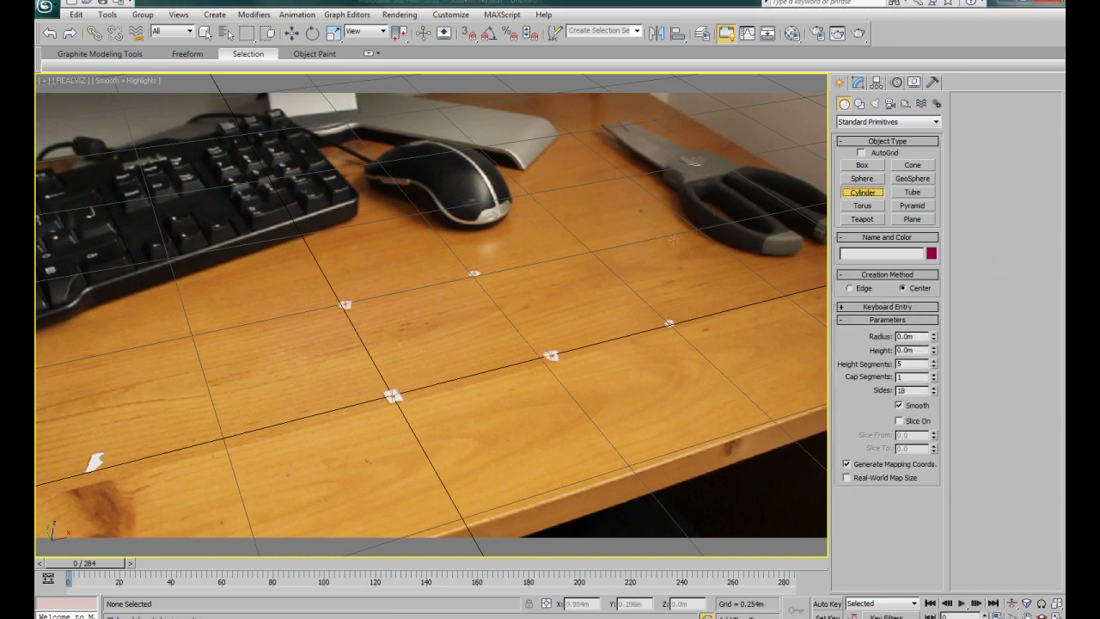
{"action": "left_click_drag", "start_coordinate": [415, 332], "coordinate": [428, 342]}
{"action": "key", "text": "ctrl+z"}
{"action": "left_click_drag", "start_coordinate": [413, 320], "coordinate": [424, 320]}
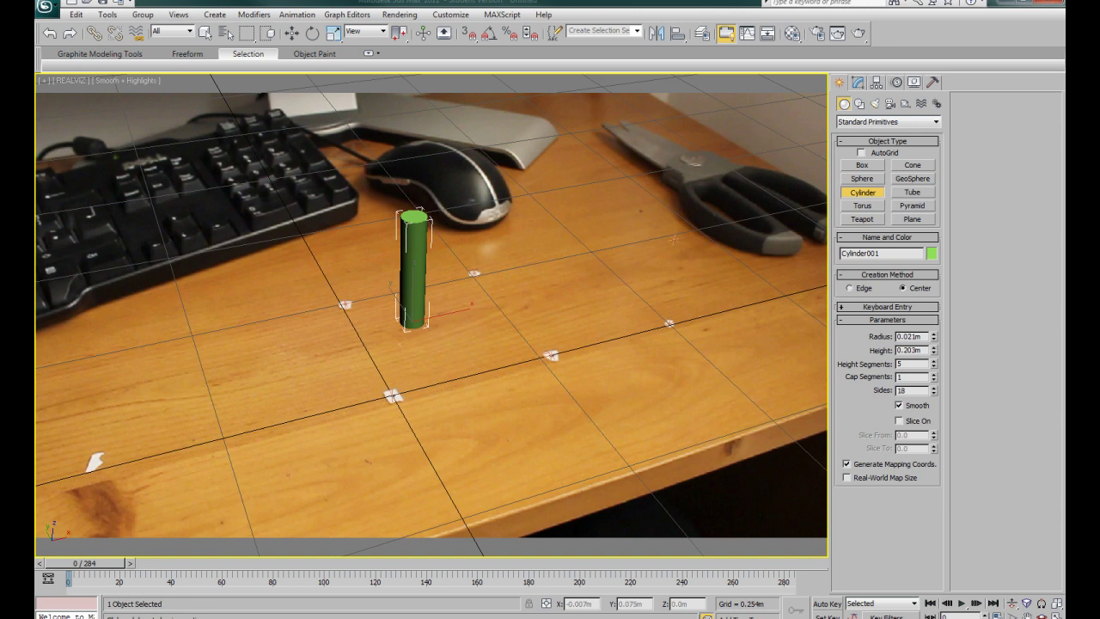
Step: Align the cylinder to Track 01 on X, Y and Z position, pivot point to pivot point
{"action": "left_click", "coordinate": [292, 32]}
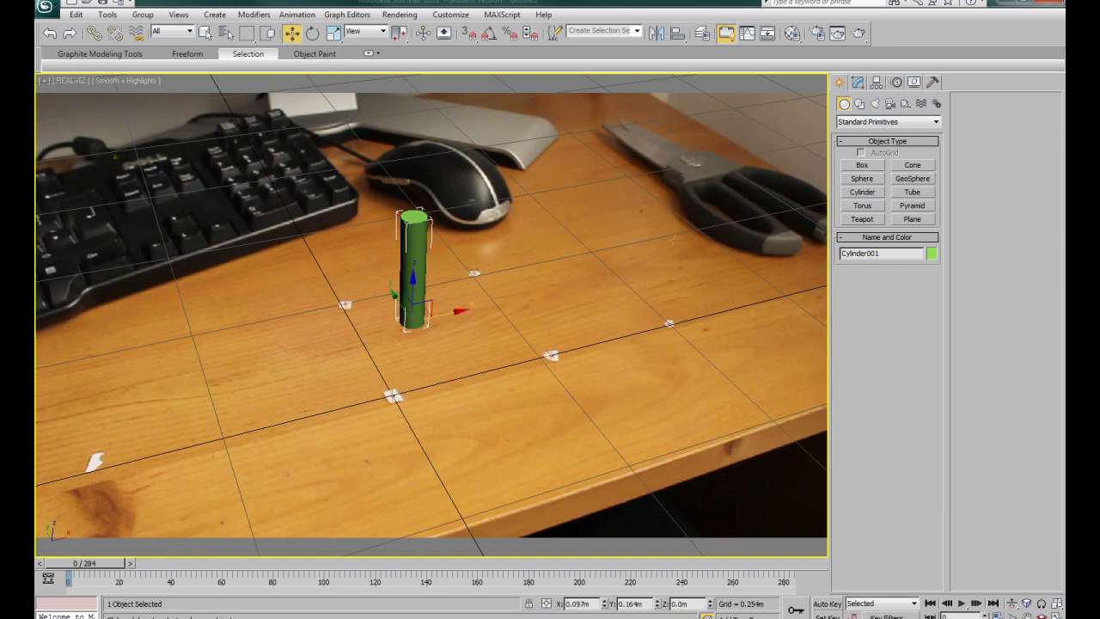
{"action": "key", "text": "alt+a"}
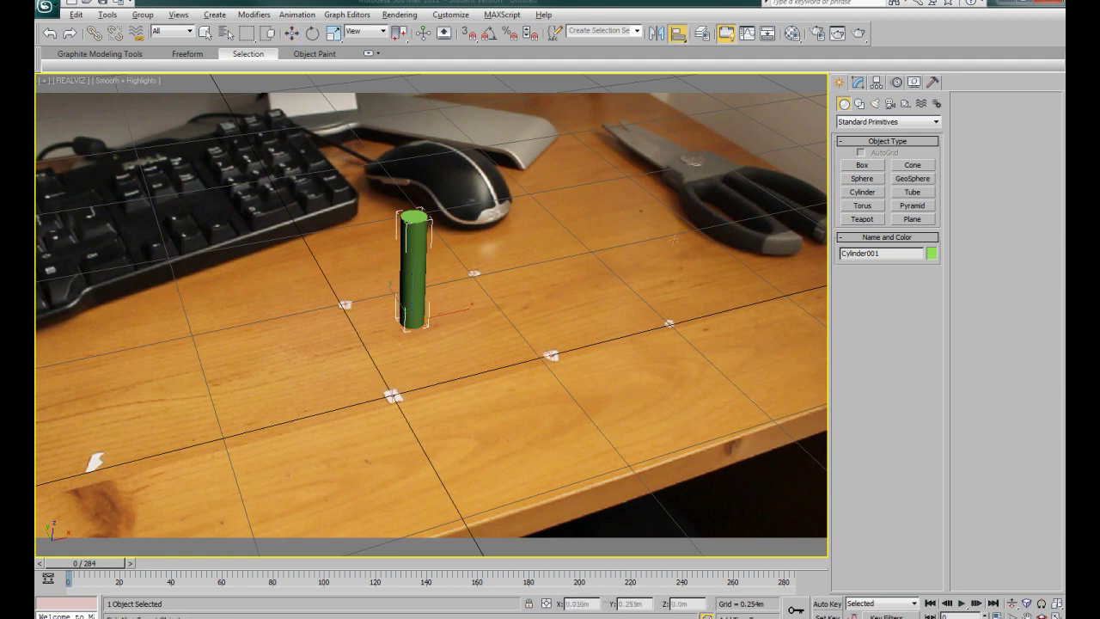
{"action": "left_click", "coordinate": [344, 304]}
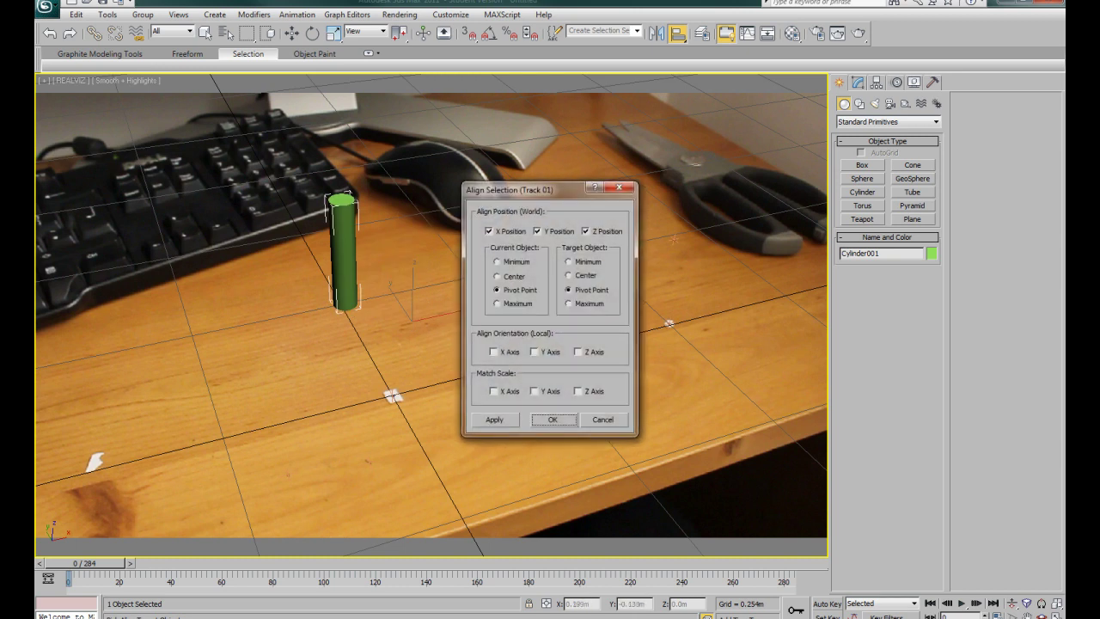
{"action": "key", "text": "Return"}
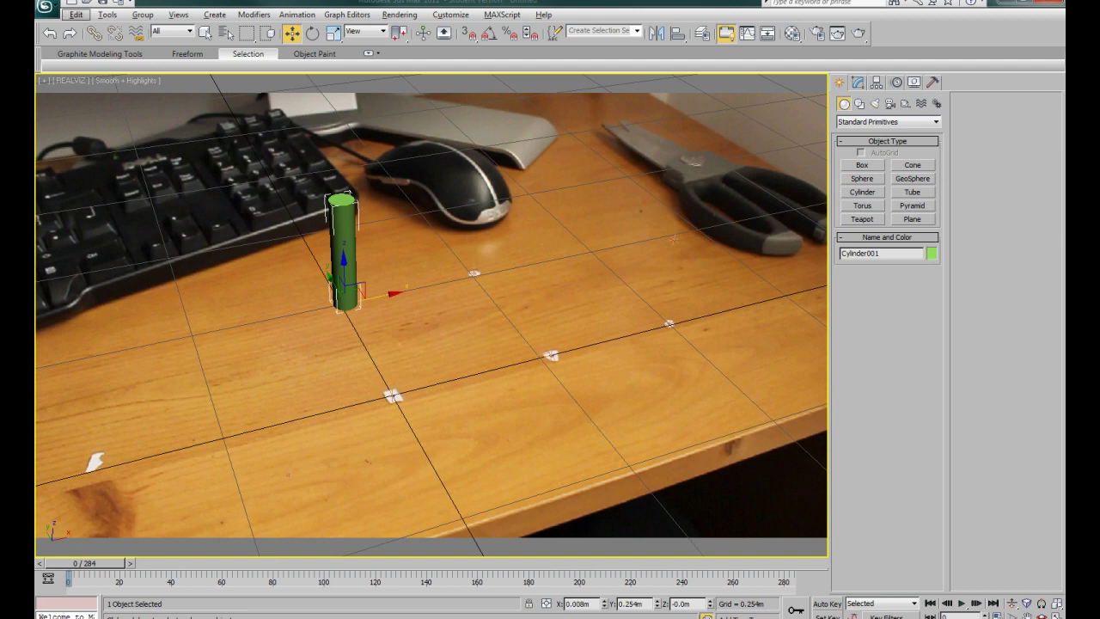
Step: Copy the cylinder onto Track 02 and the other three marked tracking points, aligning each copy's pivot point to its track
{"action": "left_click_drag", "start_coordinate": [370, 293], "coordinate": [416, 286], "text": "shift"}
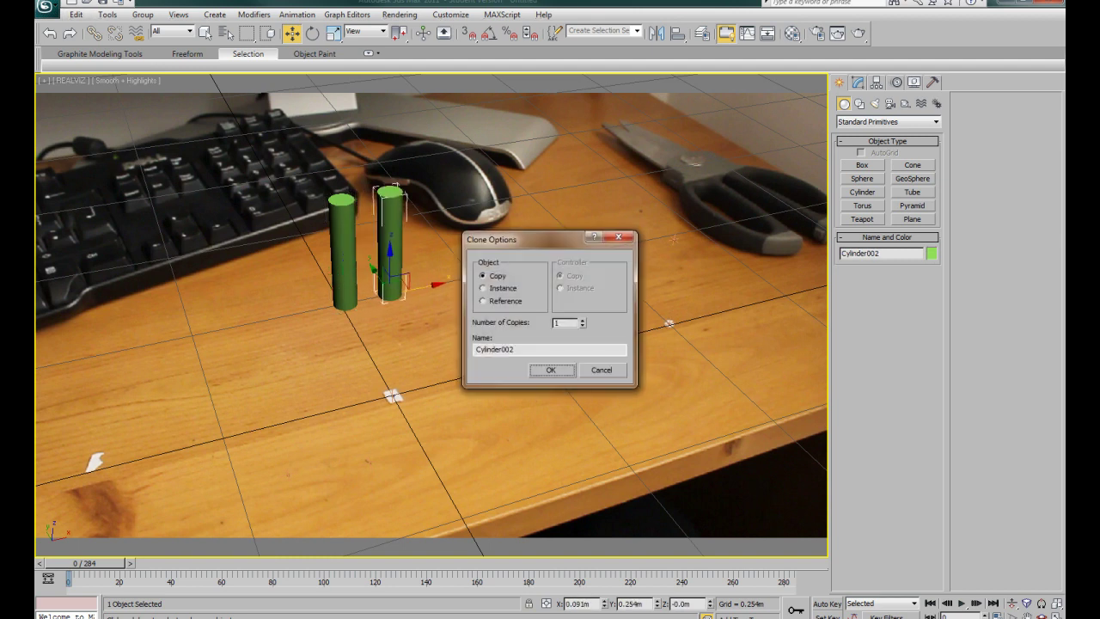
{"action": "left_click", "coordinate": [551, 370]}
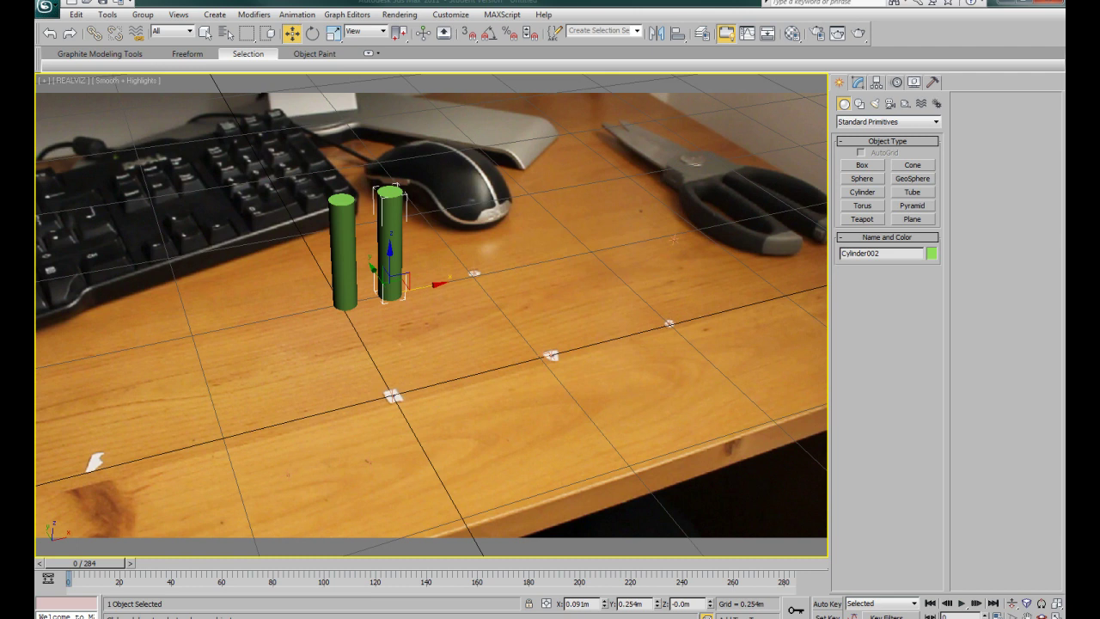
{"action": "key", "text": "alt+a"}
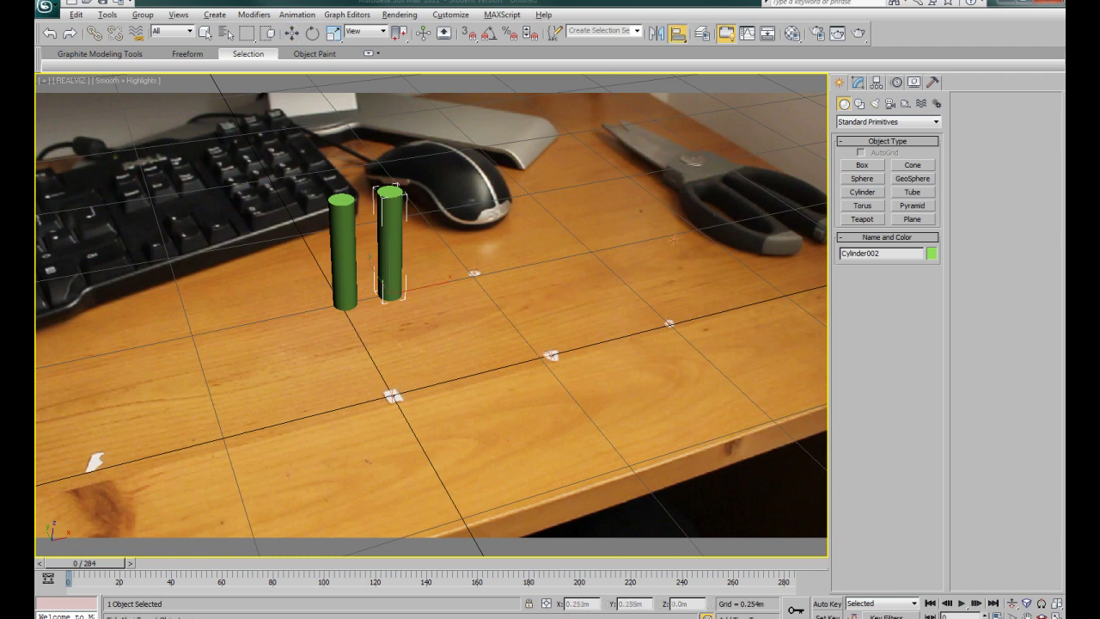
{"action": "left_click", "coordinate": [474, 273]}
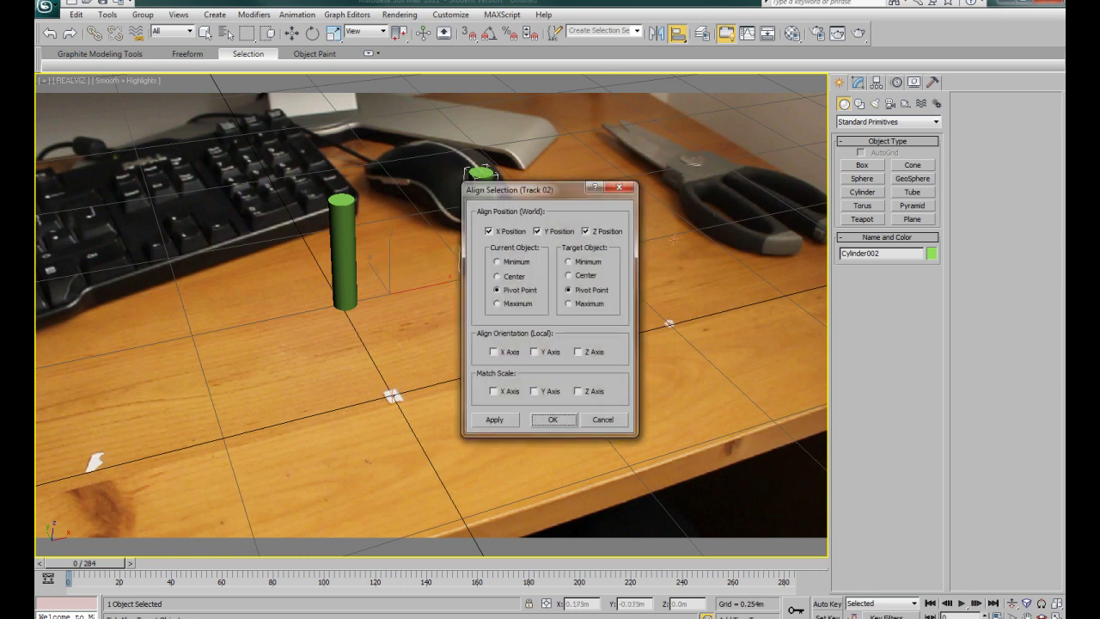
{"action": "key", "text": "Return"}
{"action": "key", "text": "Return"}
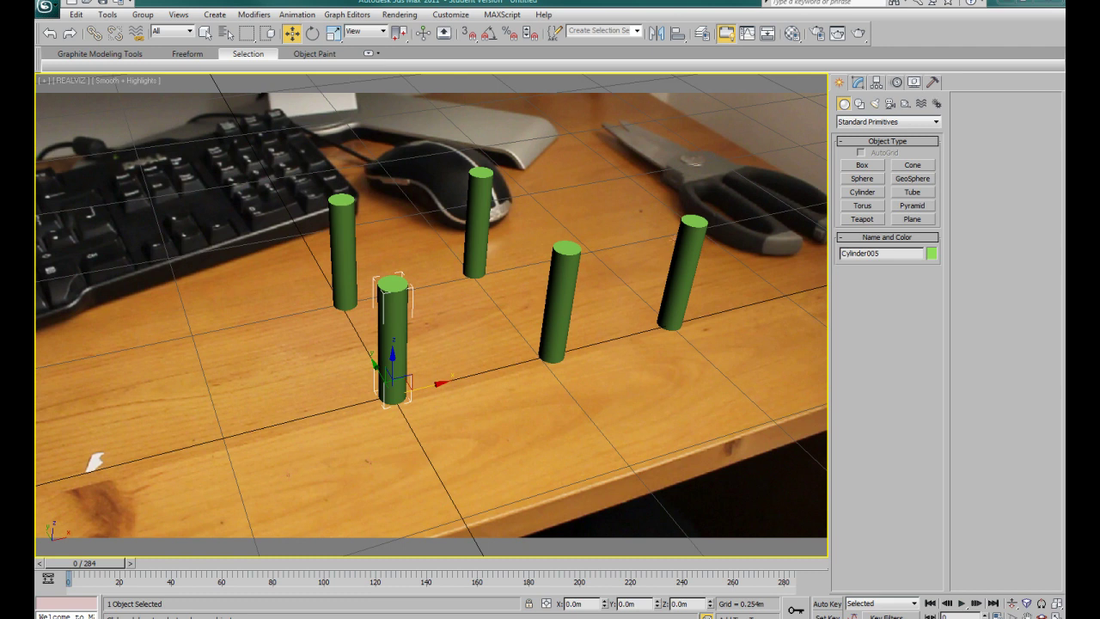
Step: Play and scrub the animation to check how the five cylinders stick to the desk markers
{"action": "key", "text": "/"}
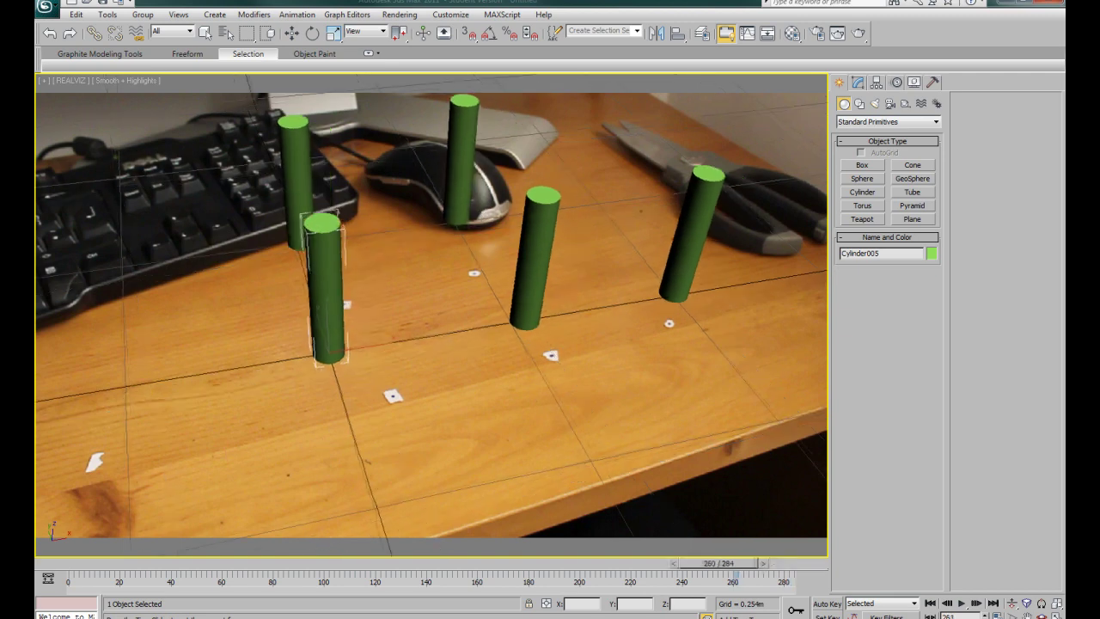
{"action": "left_click_drag", "start_coordinate": [708, 563], "coordinate": [605, 563]}
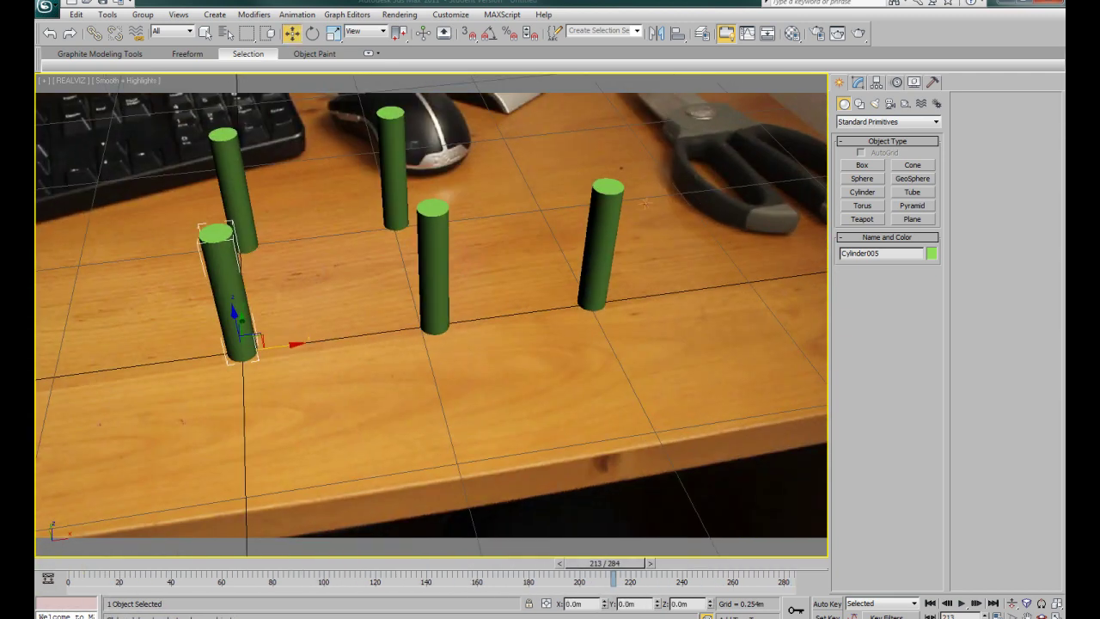
{"action": "key", "text": "/"}
{"action": "key", "text": "/"}
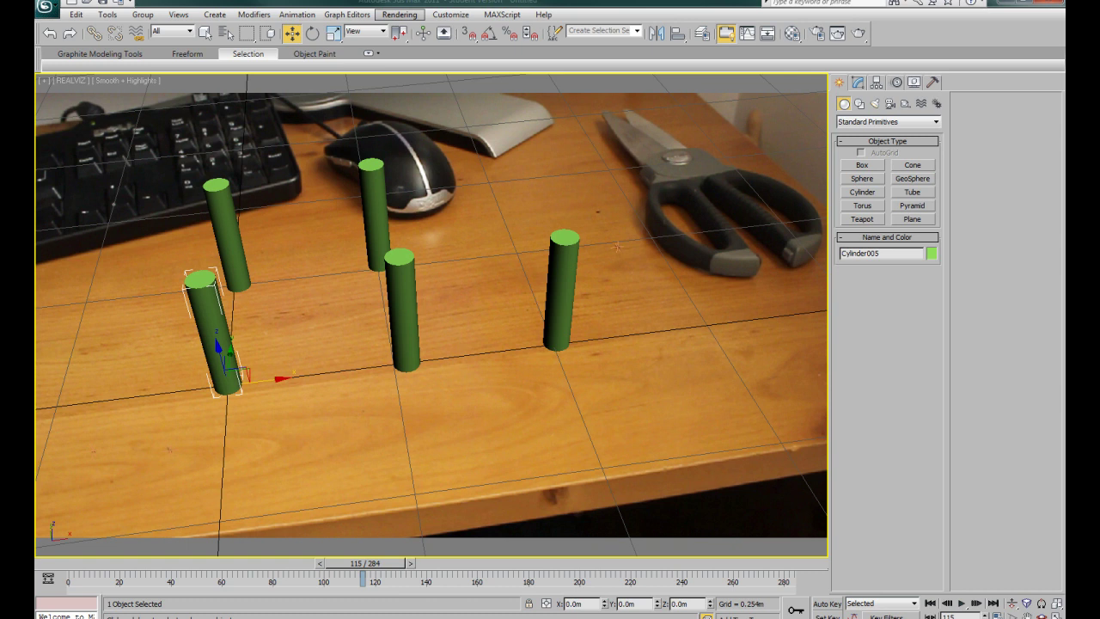
Step: Set up the render for the active time segment with HDTV (video) output at 1280x720
{"action": "left_click", "coordinate": [400, 15]}
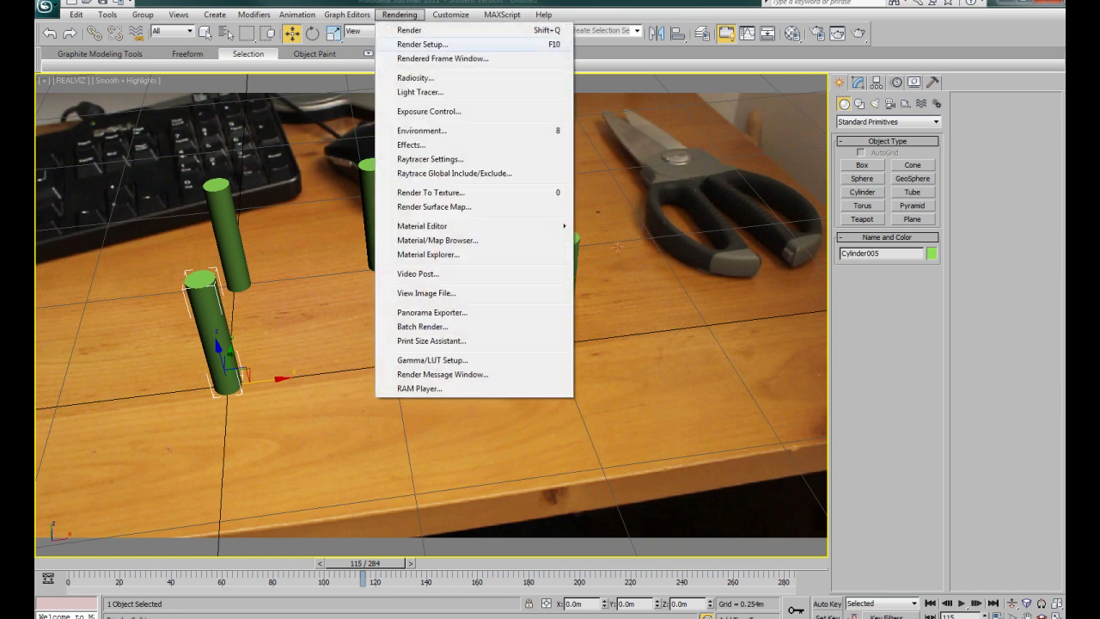
{"action": "left_click", "coordinate": [422, 44]}
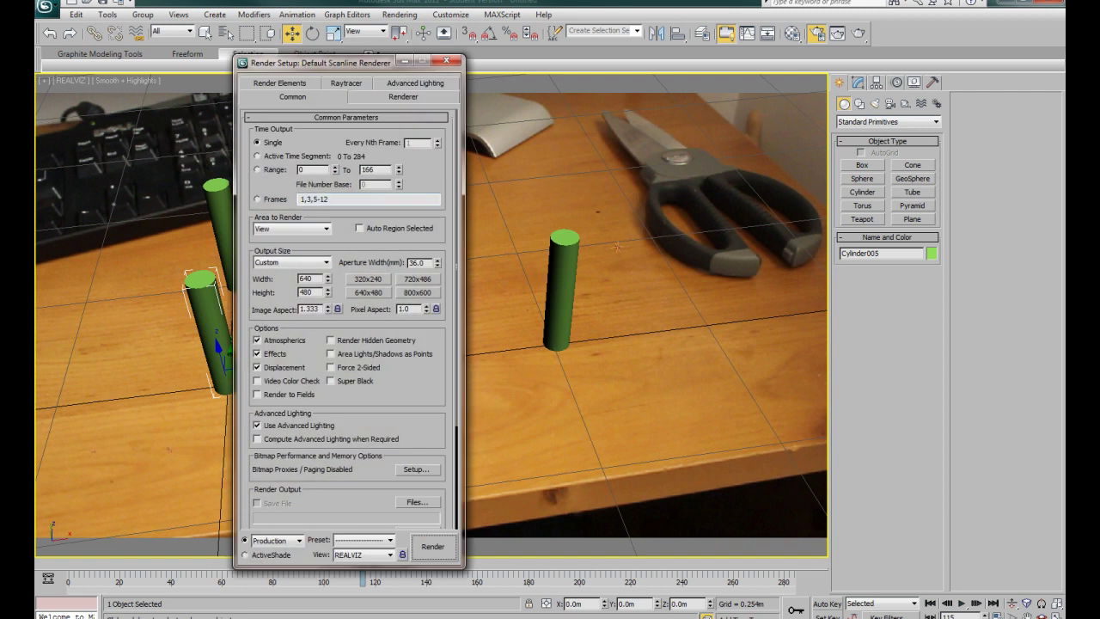
{"action": "left_click", "coordinate": [257, 156]}
{"action": "left_click", "coordinate": [292, 262]}
{"action": "left_click", "coordinate": [292, 424]}
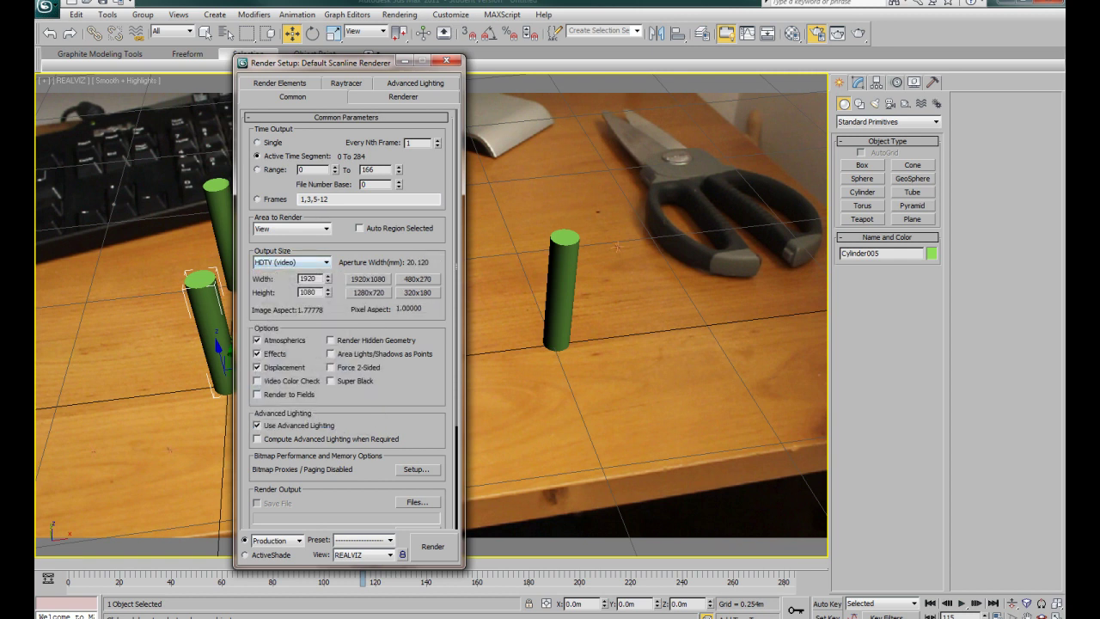
{"action": "left_click", "coordinate": [369, 292]}
Step: Open the render output file settings and choose Local Disk (Z:) as the save location
{"action": "scroll", "coordinate": [348, 318], "scroll_direction": "down", "scroll_amount": 5}
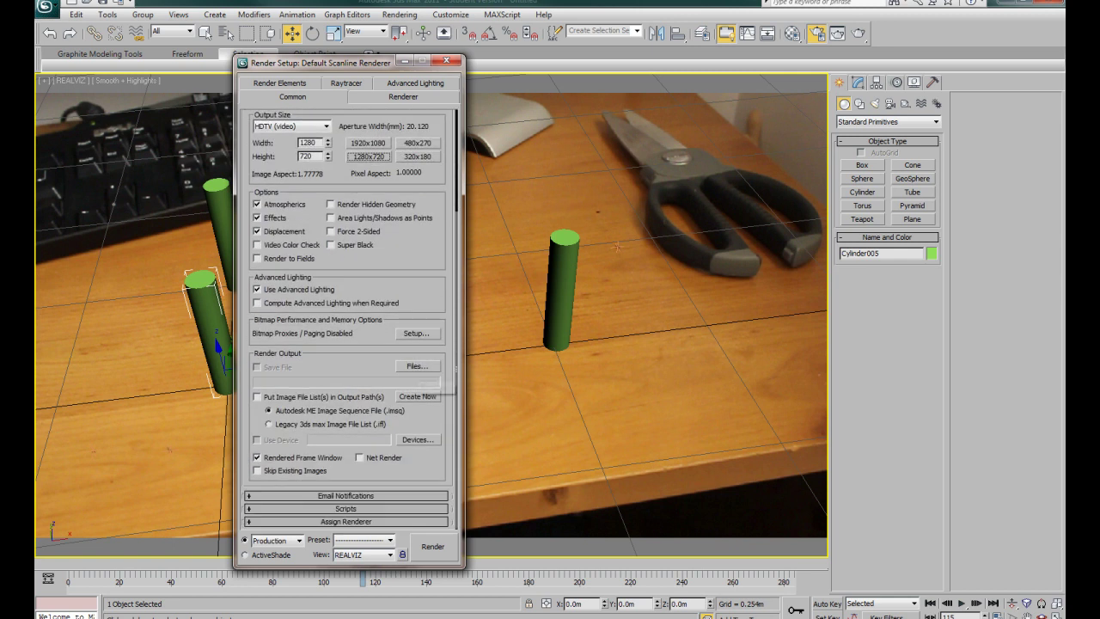
{"action": "left_click", "coordinate": [417, 366]}
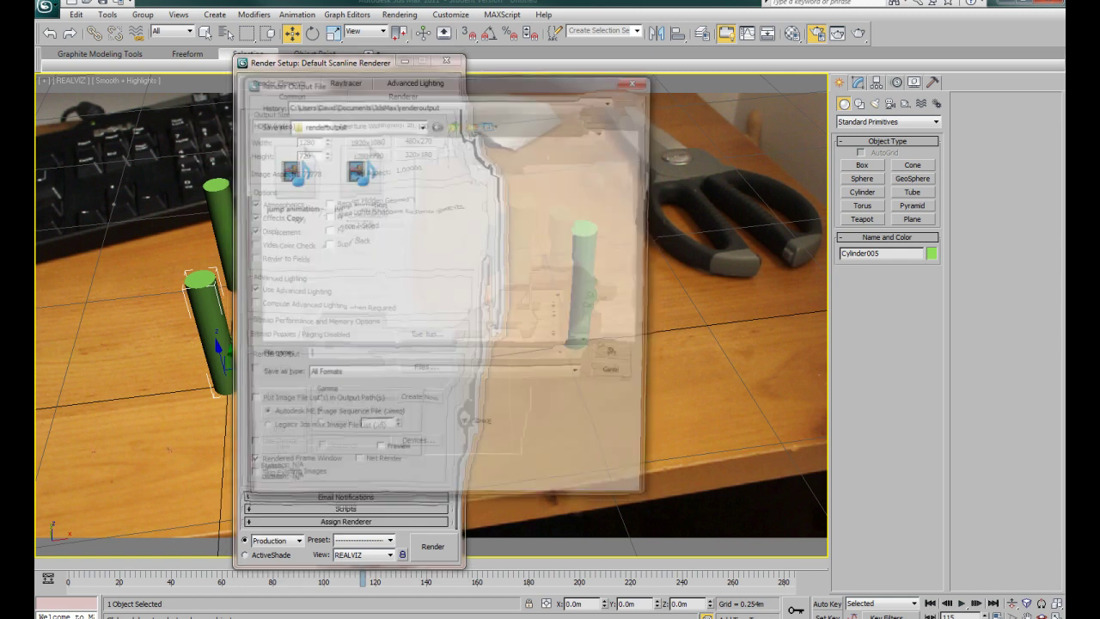
{"action": "left_click", "coordinate": [421, 124]}
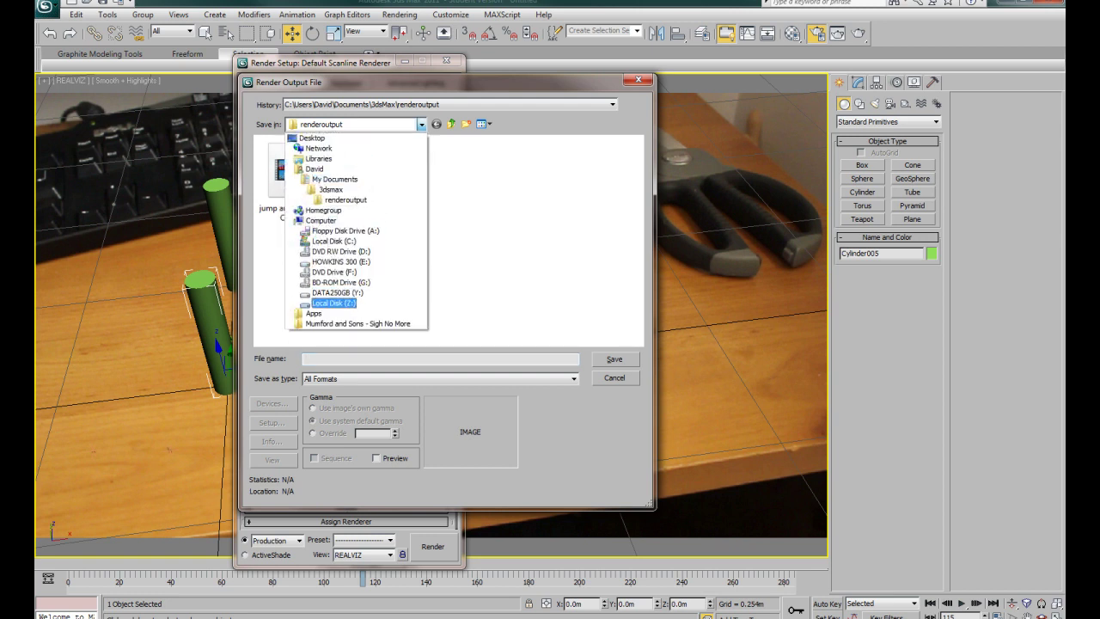
{"action": "left_click", "coordinate": [333, 302]}
Step: Name the render output "desk scene images.tga" and save it with the 32-bit, compressed Targa settings
{"action": "left_click", "coordinate": [306, 359]}
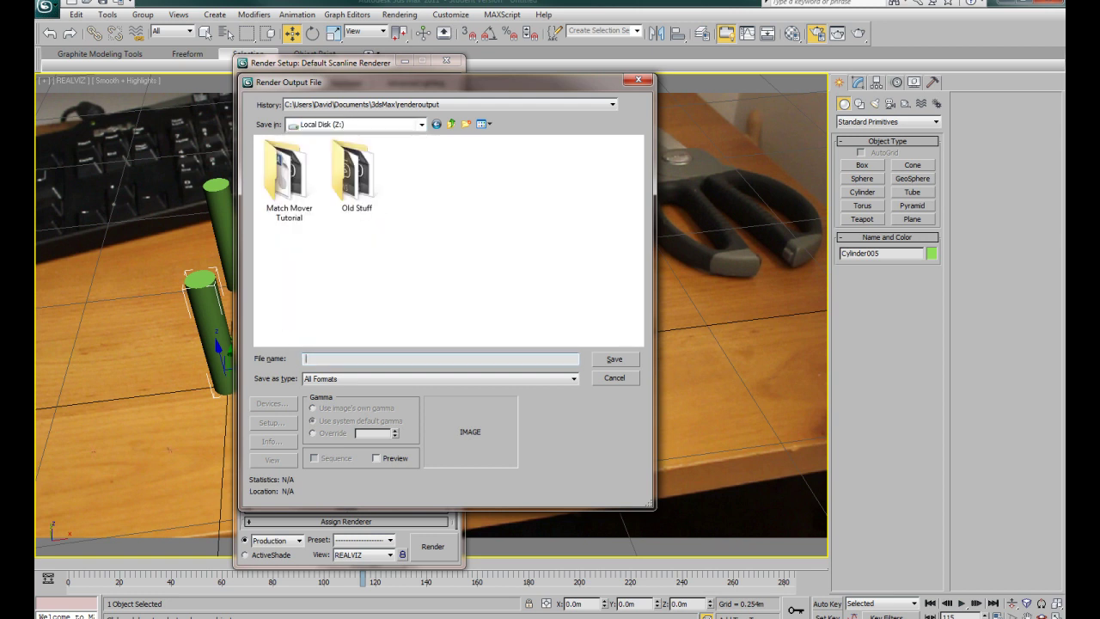
{"action": "type", "text": "des"}
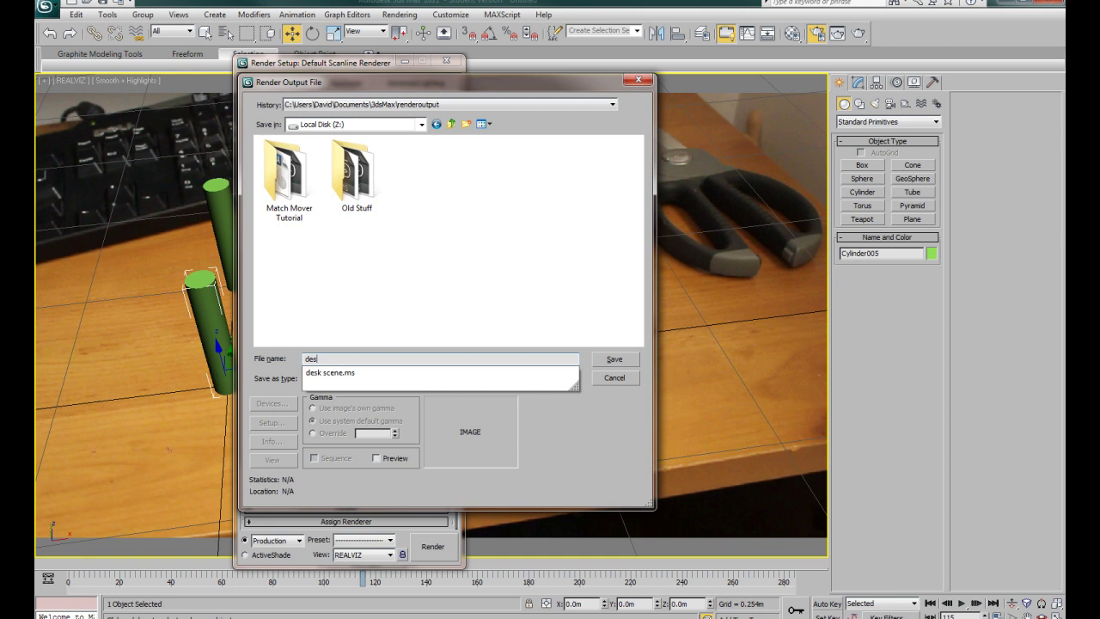
{"action": "type", "text": "scene"}
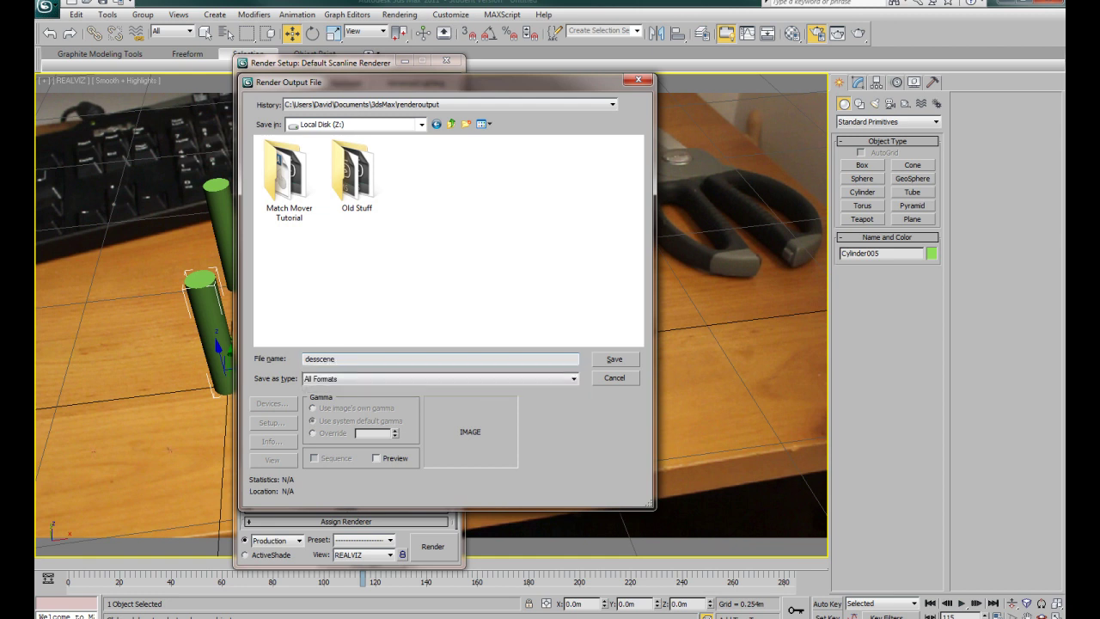
{"action": "key", "text": "BackSpace"}
{"action": "left_click", "coordinate": [316, 359]}
{"action": "type", "text": "k scene"}
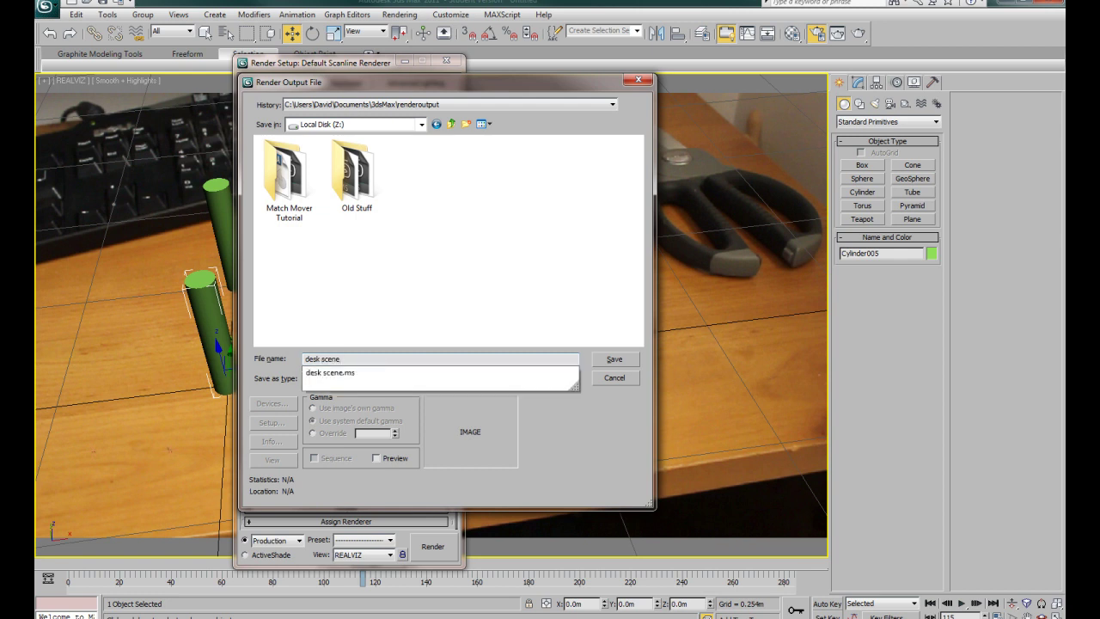
{"action": "type", "text": " imag"}
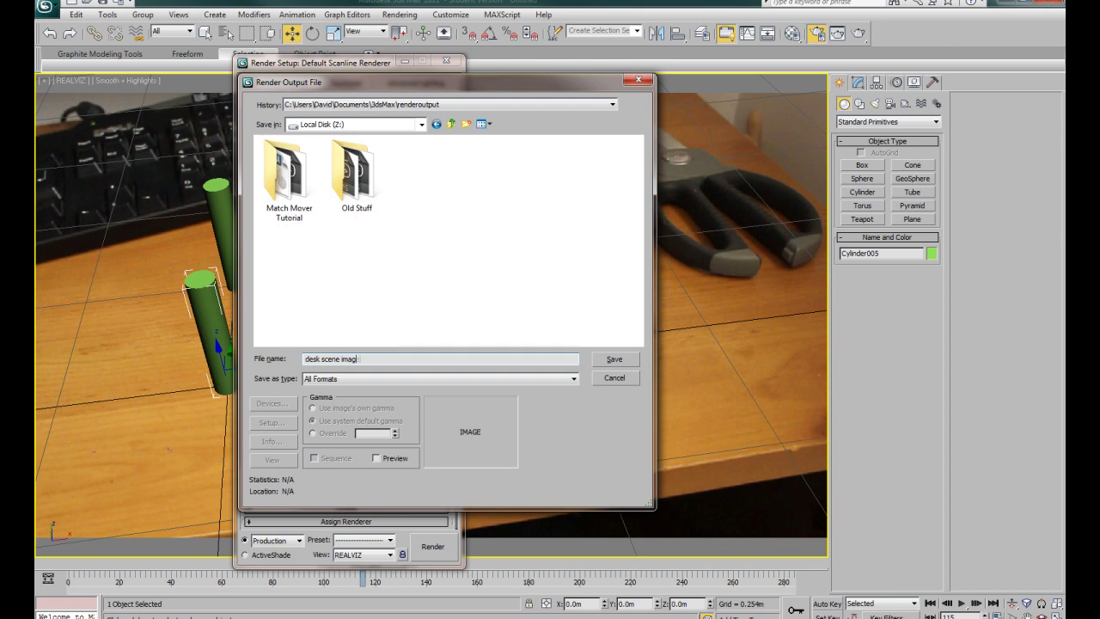
{"action": "type", "text": "es.tga"}
{"action": "key", "text": "Return"}
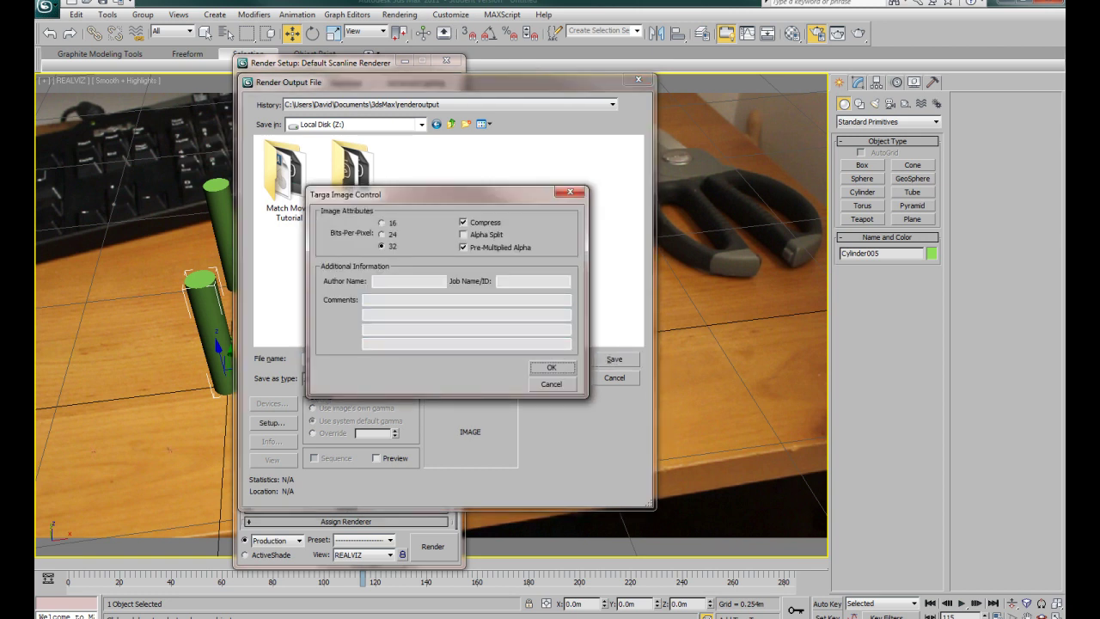
{"action": "key", "text": "Tab"}
{"action": "key", "text": "Tab"}
{"action": "key", "text": "Tab"}
{"action": "key", "text": "Return"}
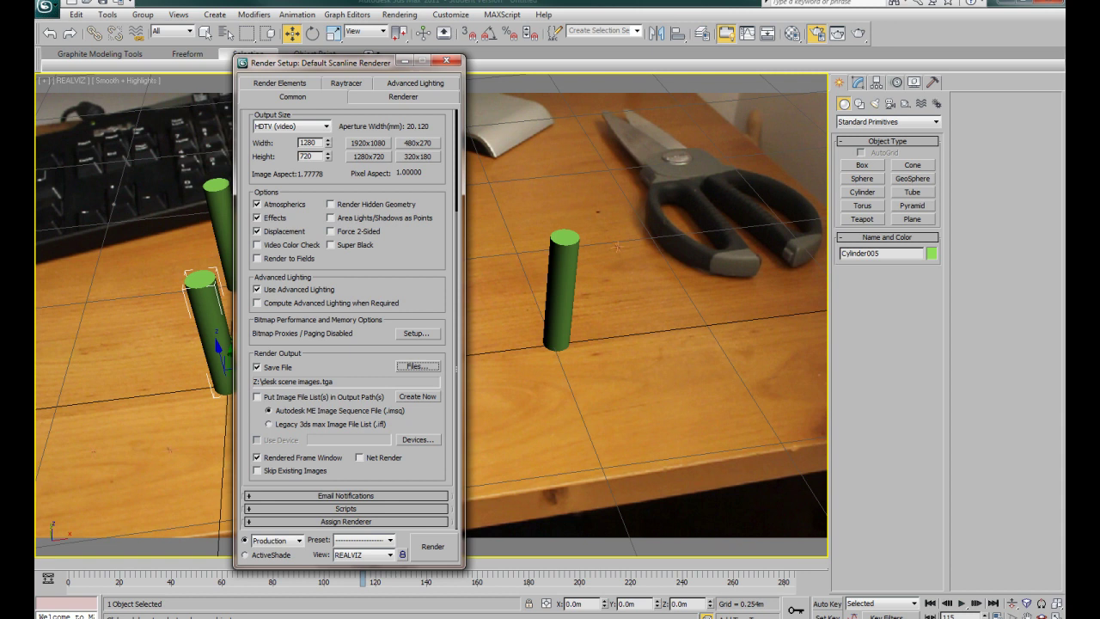
Step: Render the cylinder animation to the Targa sequence, and close the rendered frame and Render Setup windows
{"action": "left_click", "coordinate": [432, 546]}
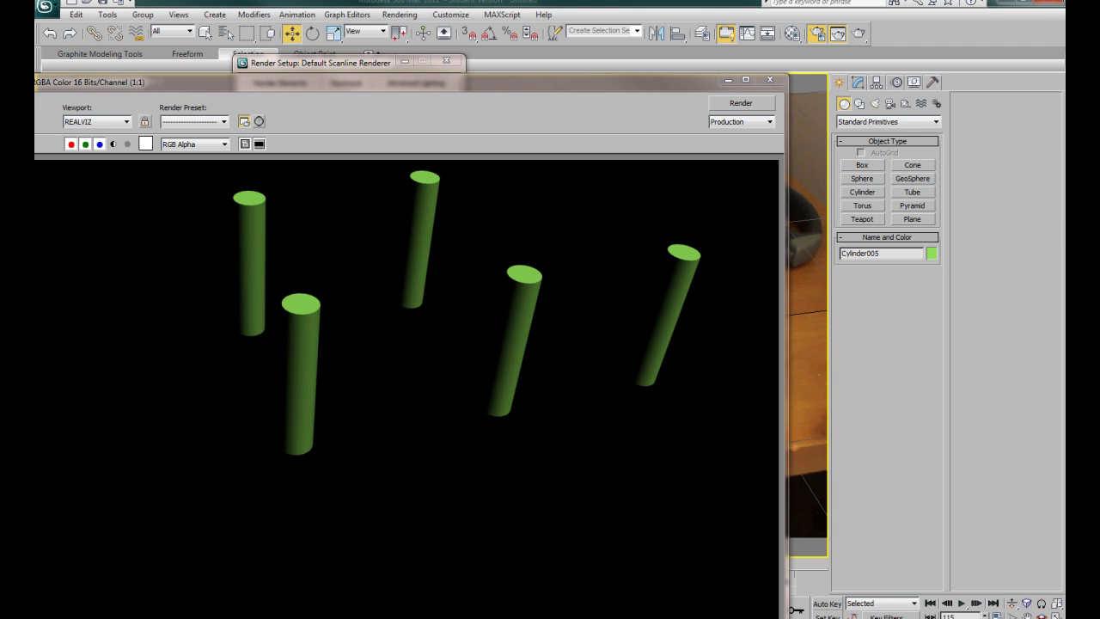
{"action": "left_click", "coordinate": [770, 79]}
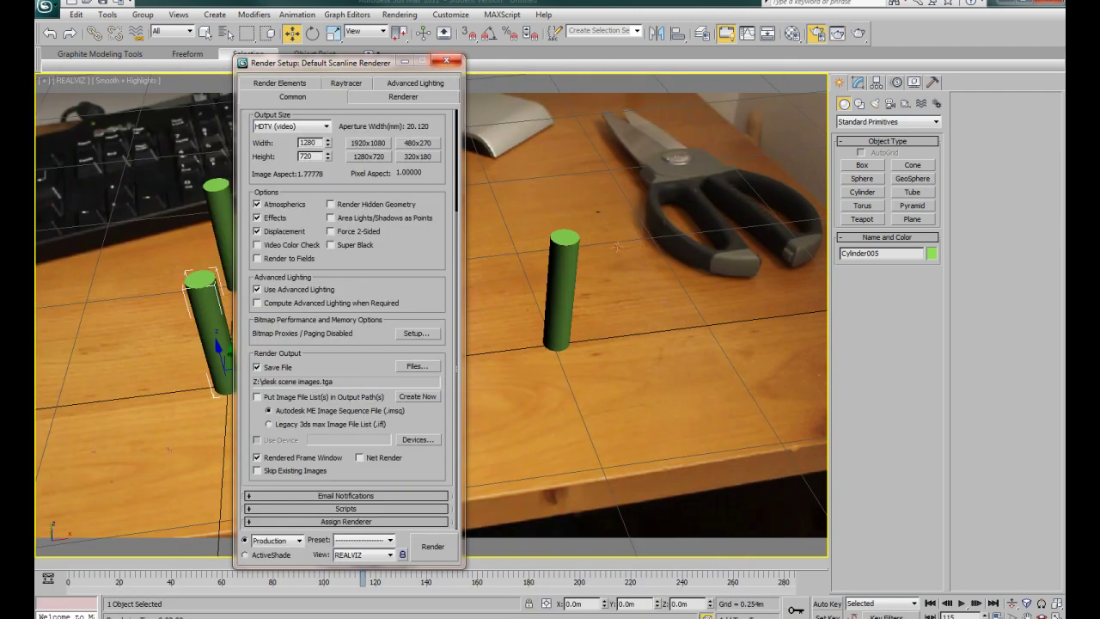
{"action": "left_click", "coordinate": [446, 61]}
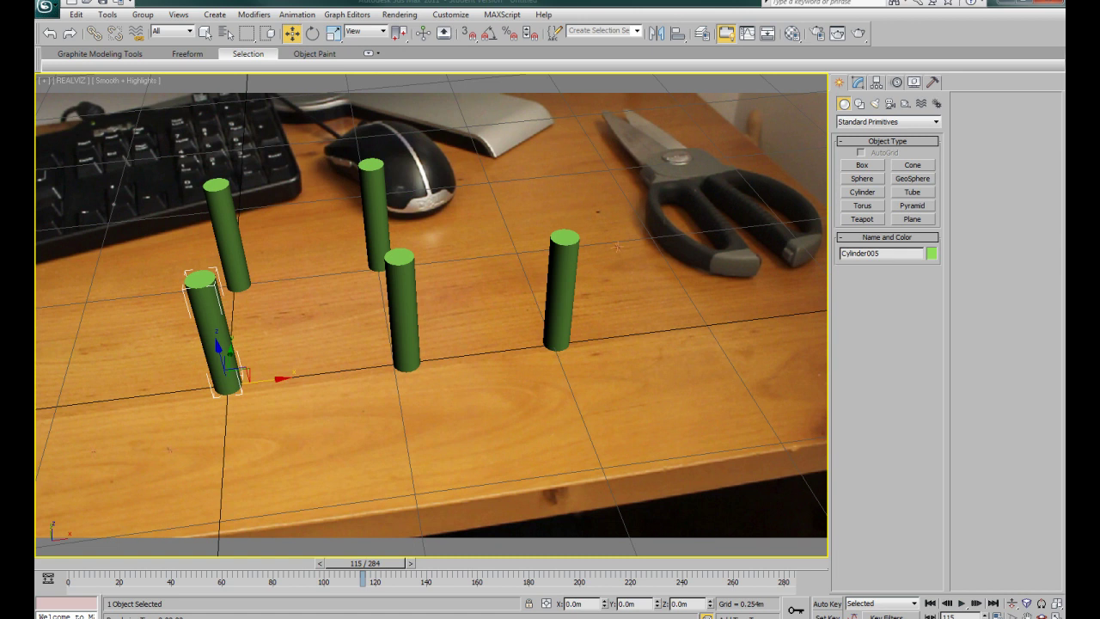
Step: Create a plane about 0.547 m long and 0.883 m wide on the desk beneath the five cylinders
{"action": "left_click", "coordinate": [912, 219]}
{"action": "left_click_drag", "start_coordinate": [142, 246], "coordinate": [714, 389]}
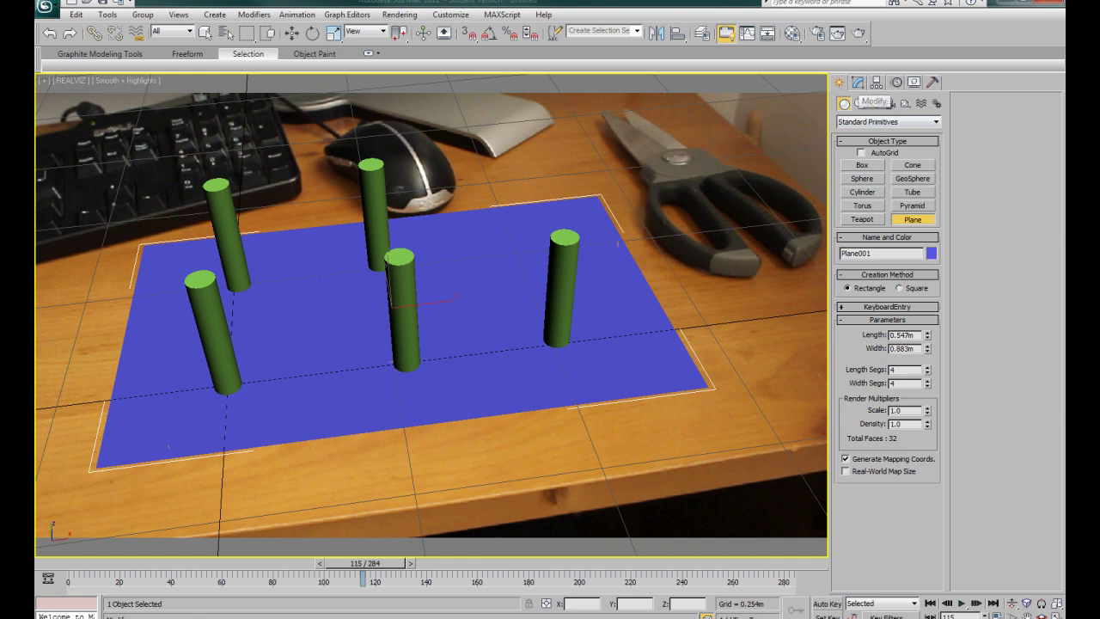
{"action": "left_click", "coordinate": [858, 82]}
Step: Place a standard Skylight near the plane's front corner beside the cylinders and enable Cast Shadows
{"action": "left_click", "coordinate": [839, 83]}
{"action": "left_click", "coordinate": [874, 103]}
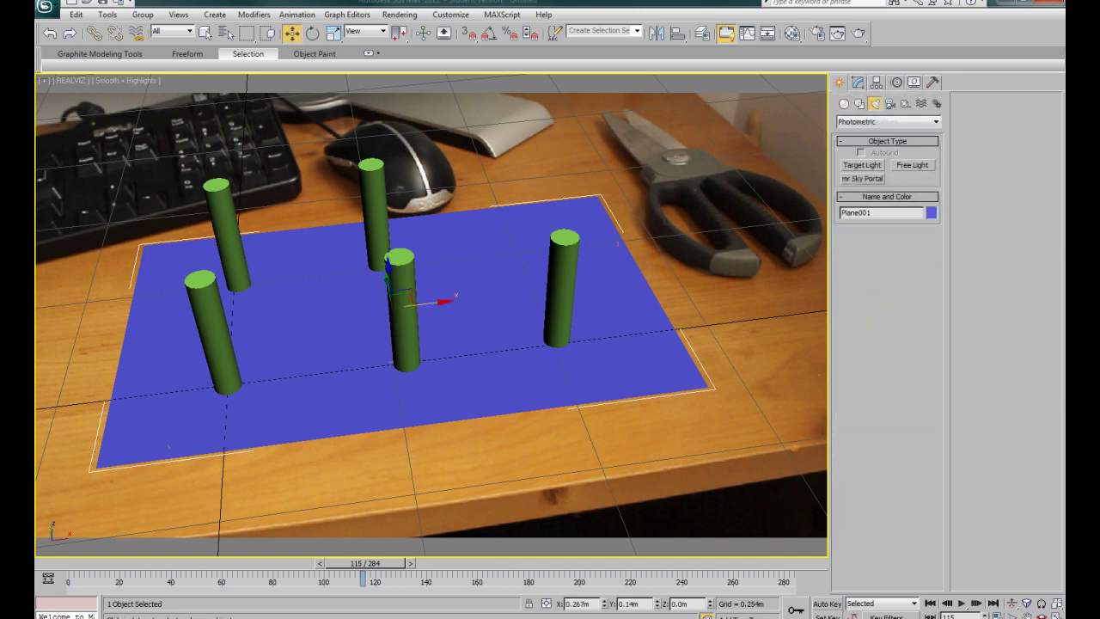
{"action": "left_click", "coordinate": [888, 123]}
{"action": "left_click", "coordinate": [853, 141]}
{"action": "left_click", "coordinate": [913, 191]}
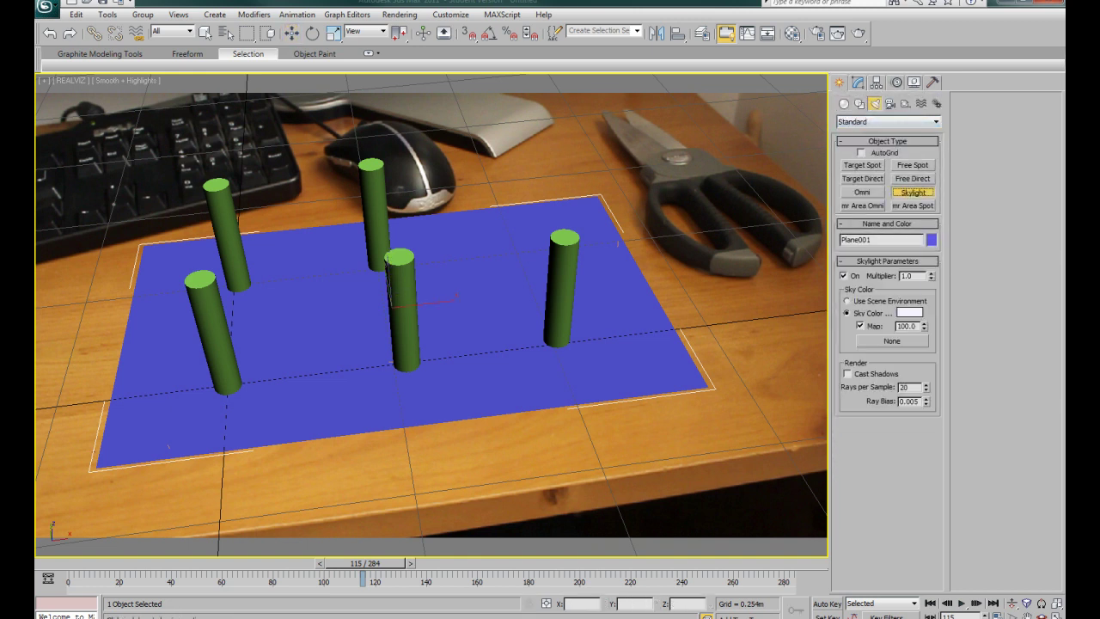
{"action": "left_click_drag", "start_coordinate": [572, 356], "coordinate": [643, 355]}
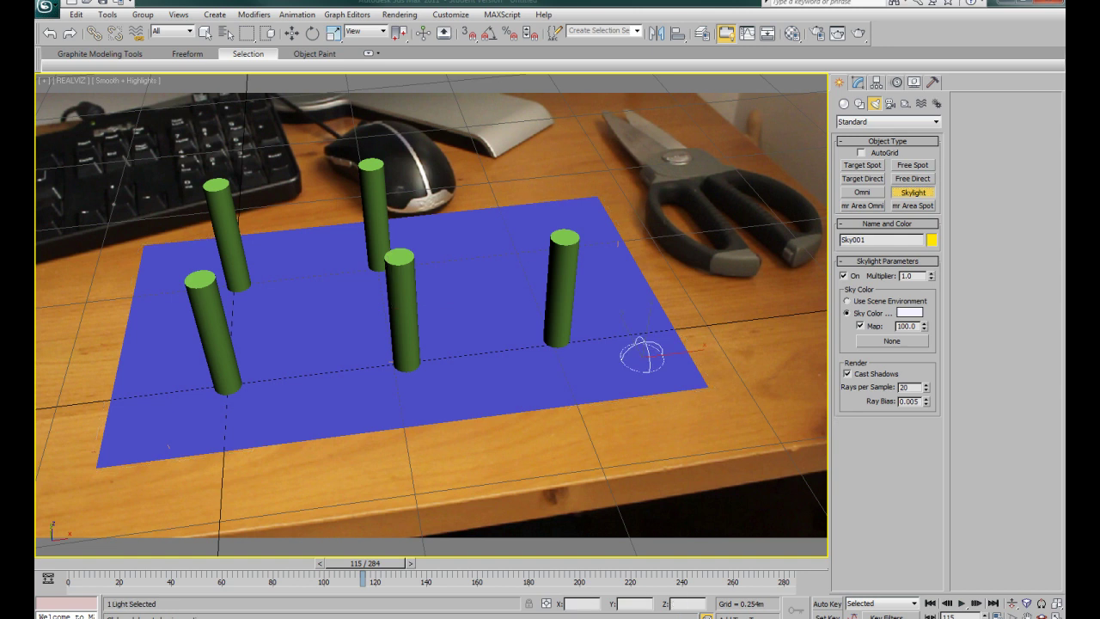
Step: Set the skylight's rays per sample to 5 and delete any stray extra light
{"action": "double_click", "coordinate": [904, 387]}
{"action": "type", "text": "5"}
{"action": "left_click", "coordinate": [665, 398]}
{"action": "key", "text": "Delete"}
{"action": "key", "text": "w"}
Step: Change the first material, 01 - Default, to Matte/Shadow and apply it to the plane under the cylinders
{"action": "key", "text": "m"}
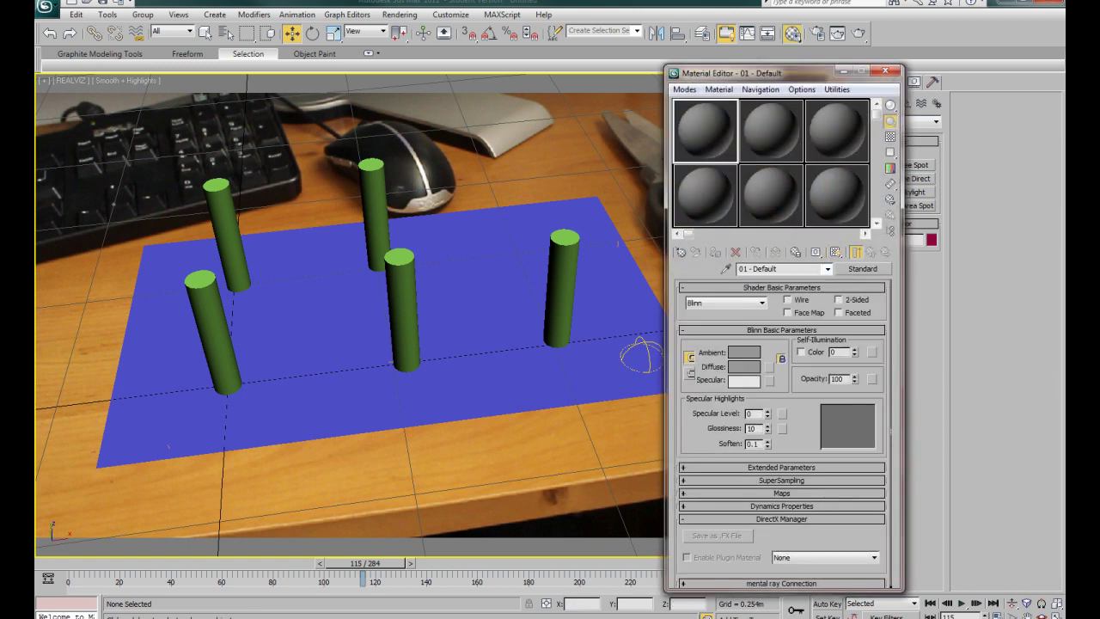
{"action": "left_click", "coordinate": [863, 269]}
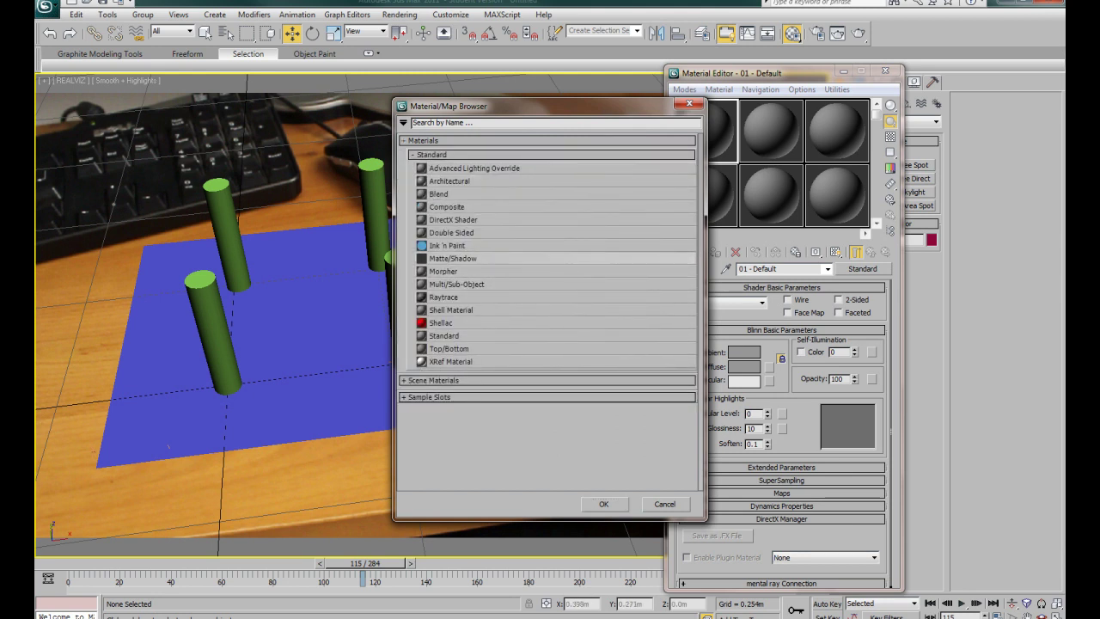
{"action": "double_click", "coordinate": [453, 258]}
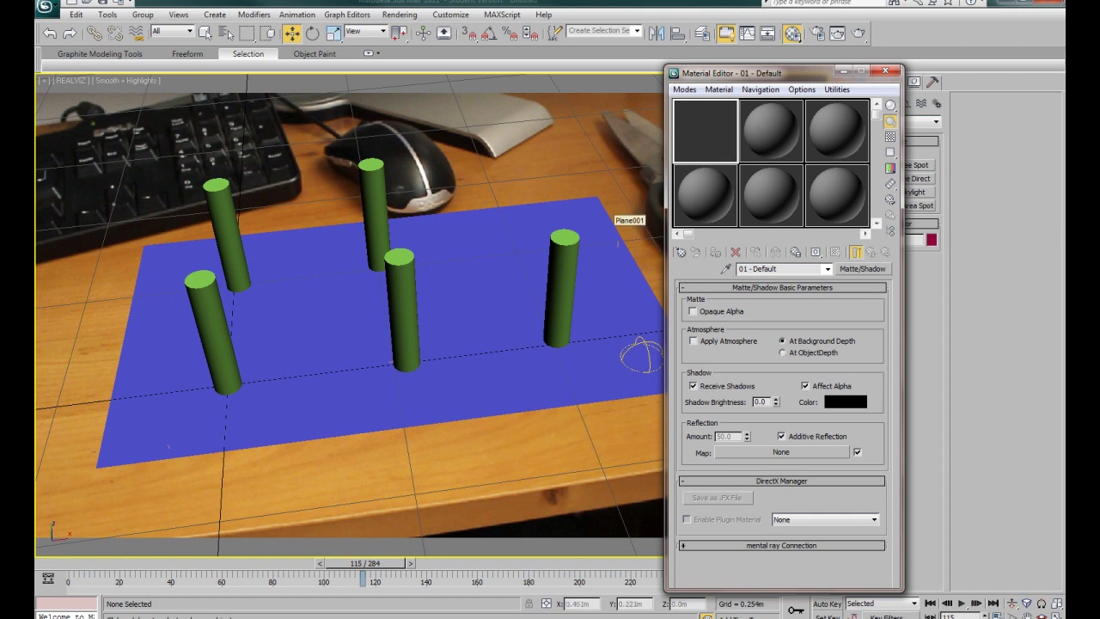
{"action": "left_click_drag", "start_coordinate": [704, 130], "coordinate": [605, 226]}
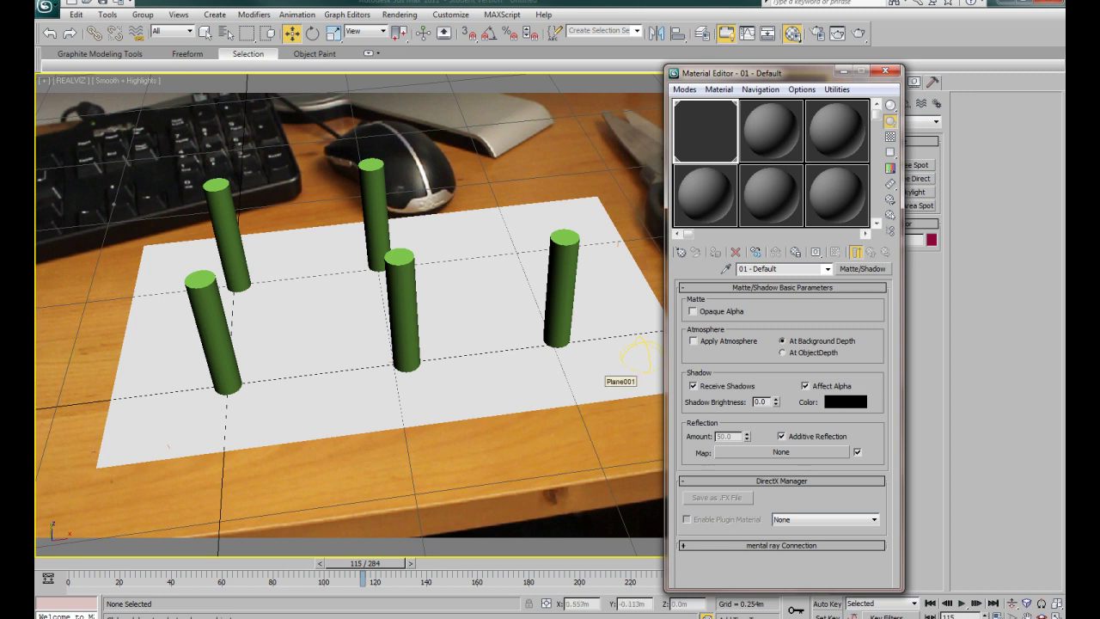
{"action": "left_click", "coordinate": [771, 130]}
{"action": "left_click", "coordinate": [559, 296]}
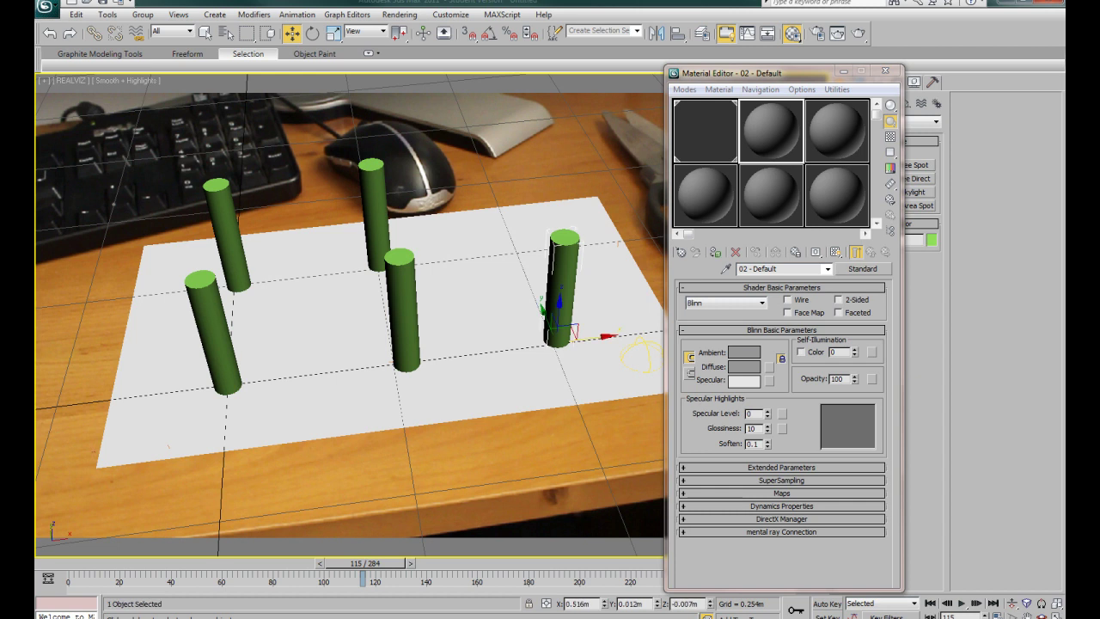
{"action": "left_click", "coordinate": [885, 71]}
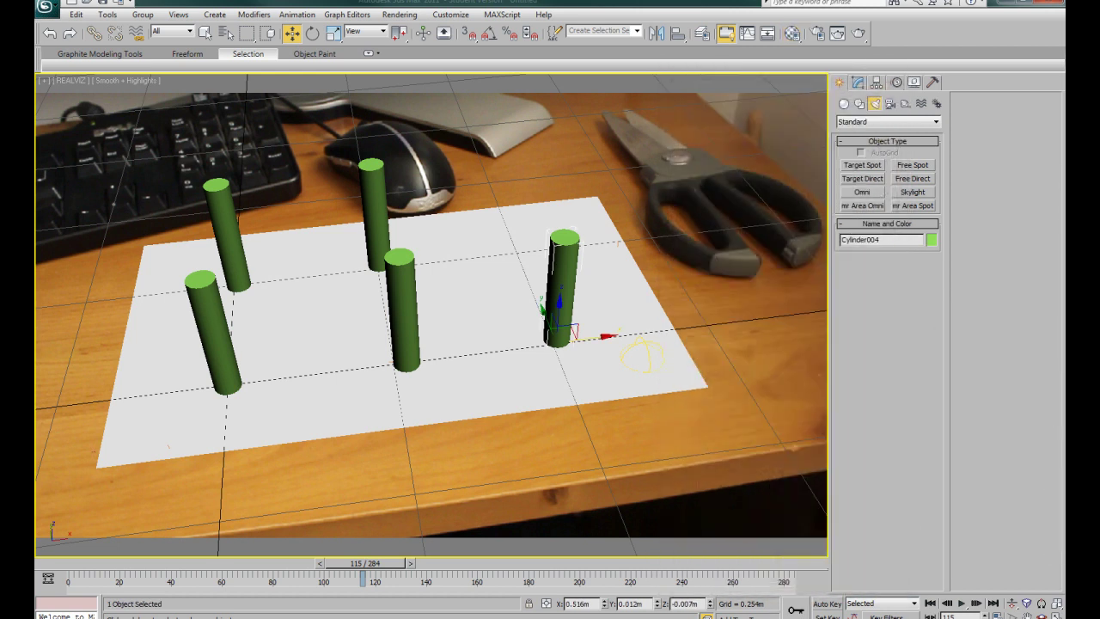
Step: Reopen the render output file settings and create a folder named 1 on the Z: drive as the save location
{"action": "left_click", "coordinate": [400, 15]}
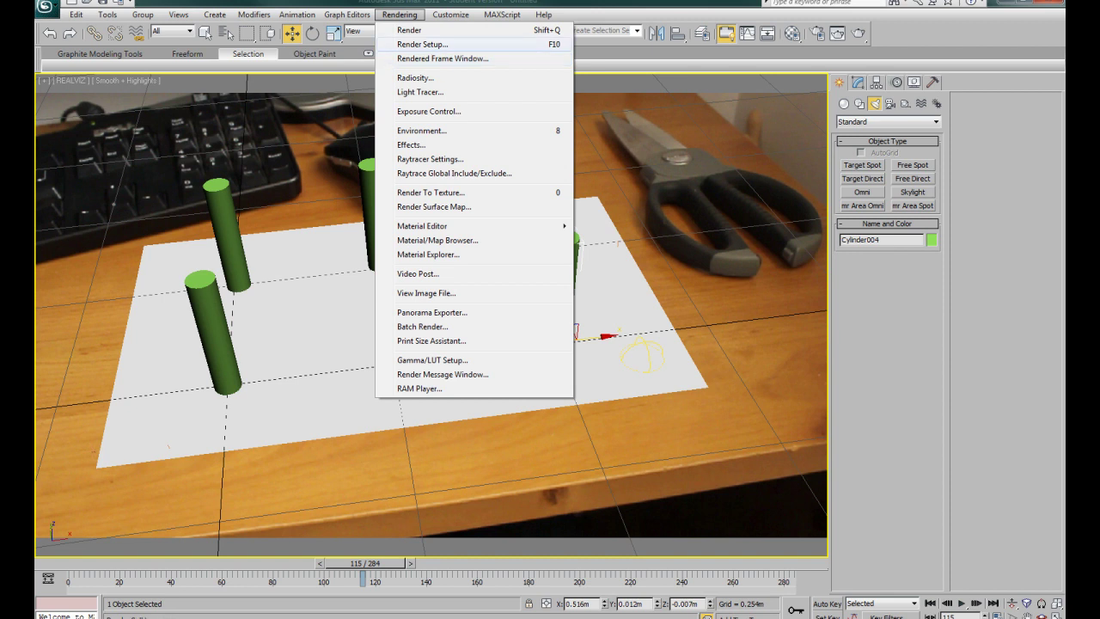
{"action": "left_click", "coordinate": [422, 44]}
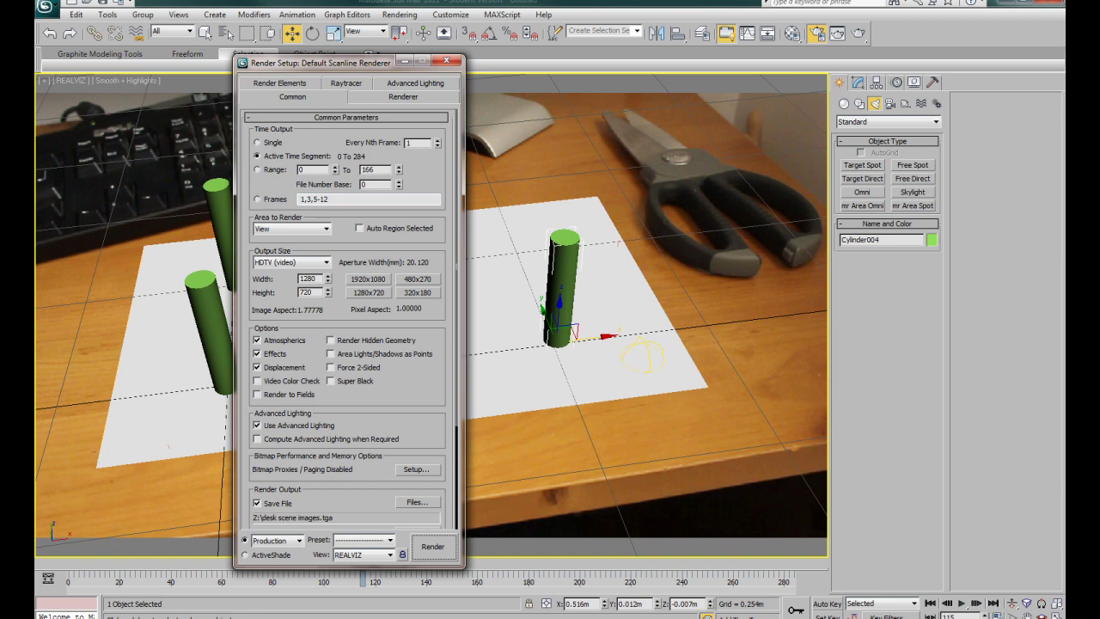
{"action": "scroll", "coordinate": [348, 318], "scroll_direction": "down", "scroll_amount": 5}
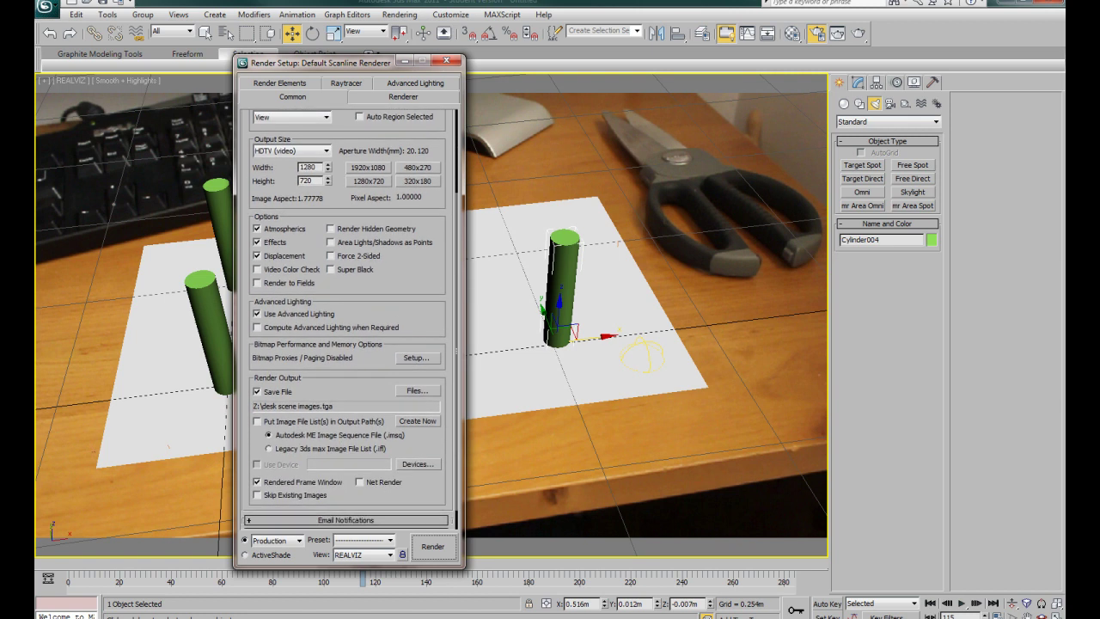
{"action": "left_click", "coordinate": [417, 390]}
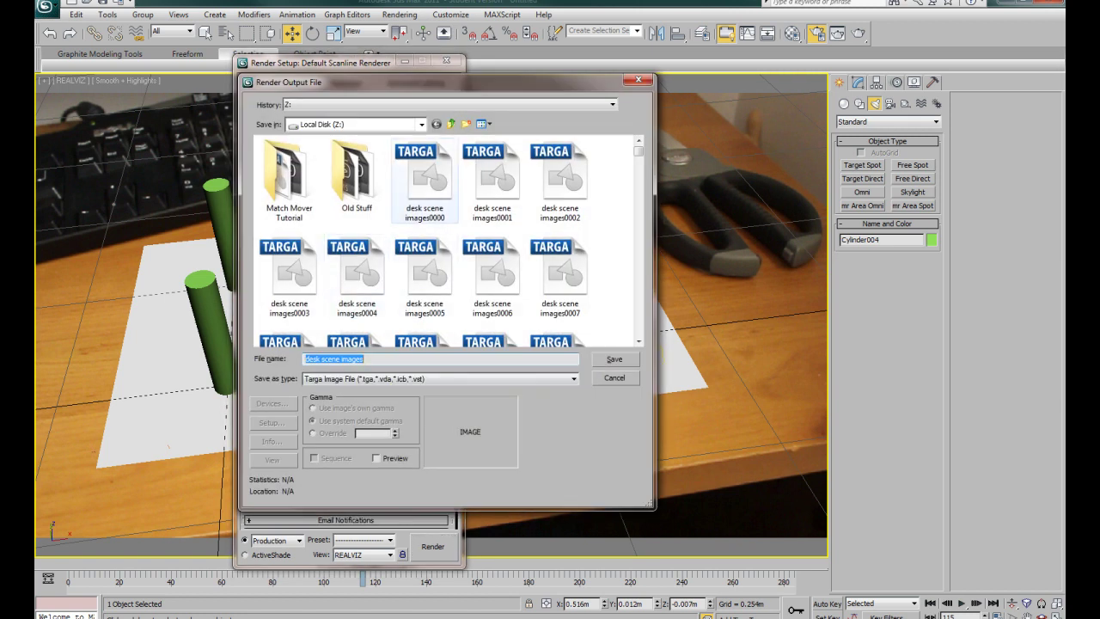
{"action": "left_click", "coordinate": [465, 124]}
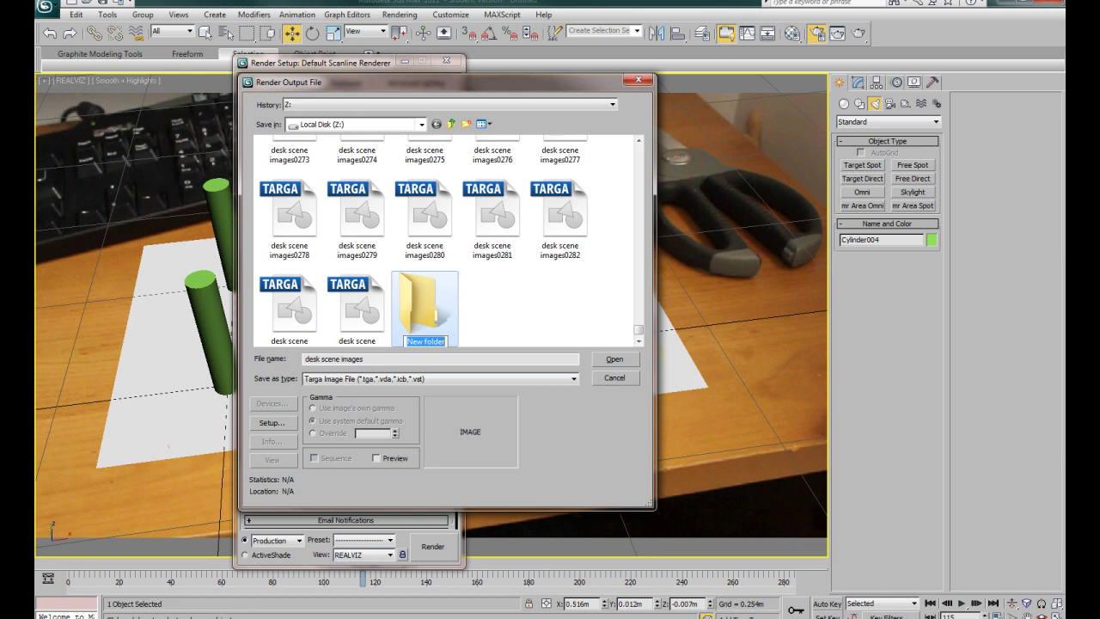
{"action": "type", "text": "1"}
{"action": "key", "text": "Return"}
{"action": "key", "text": "Return"}
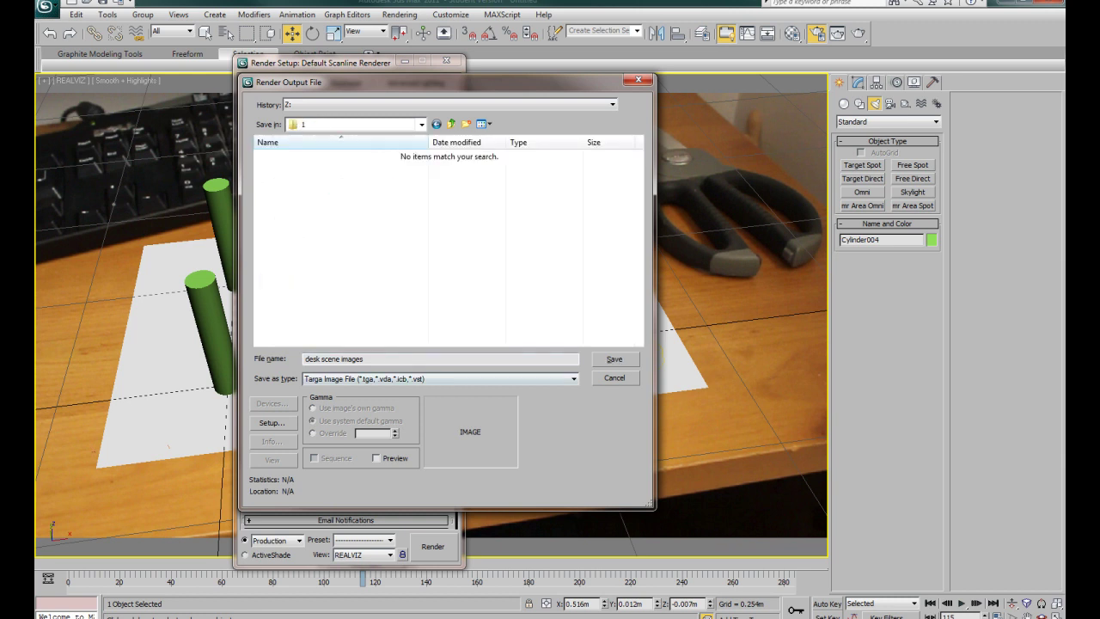
Step: Name the render output "desk scene images with shadows.tga" and render the animation
{"action": "left_click", "coordinate": [364, 359]}
{"action": "type", "text": "with shadows"}
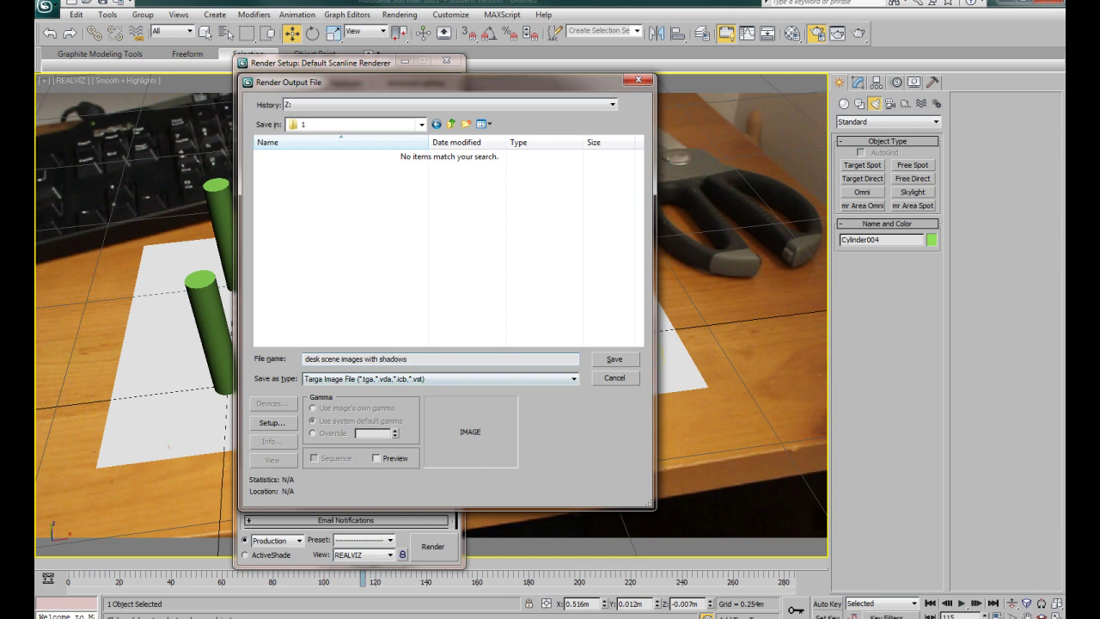
{"action": "type", "text": ".tga"}
{"action": "key", "text": "Return"}
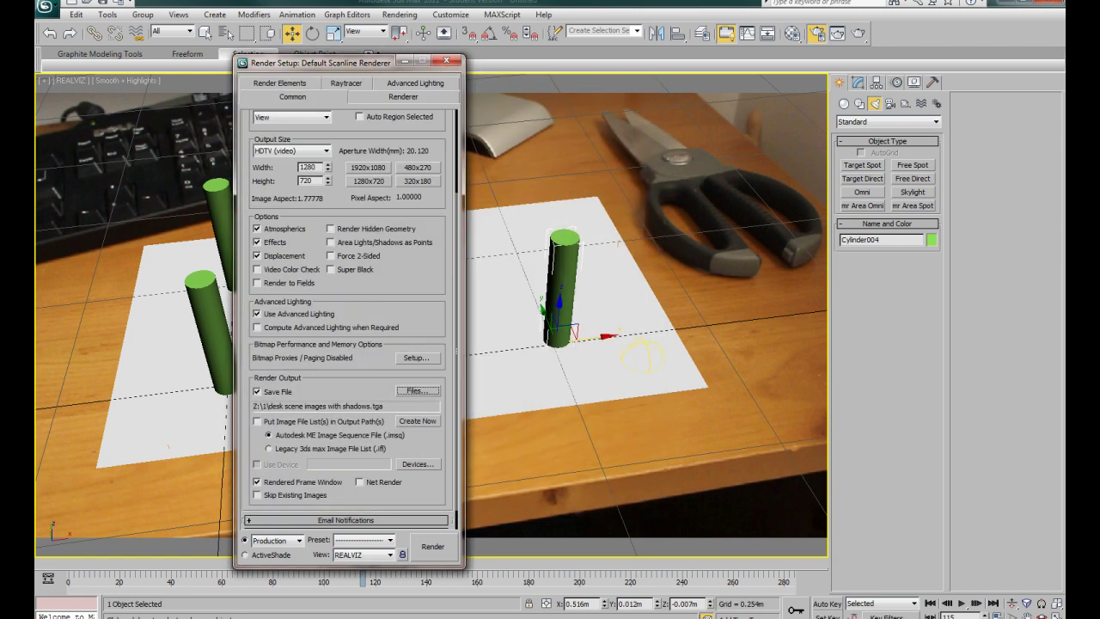
{"action": "key", "text": "shift+q"}
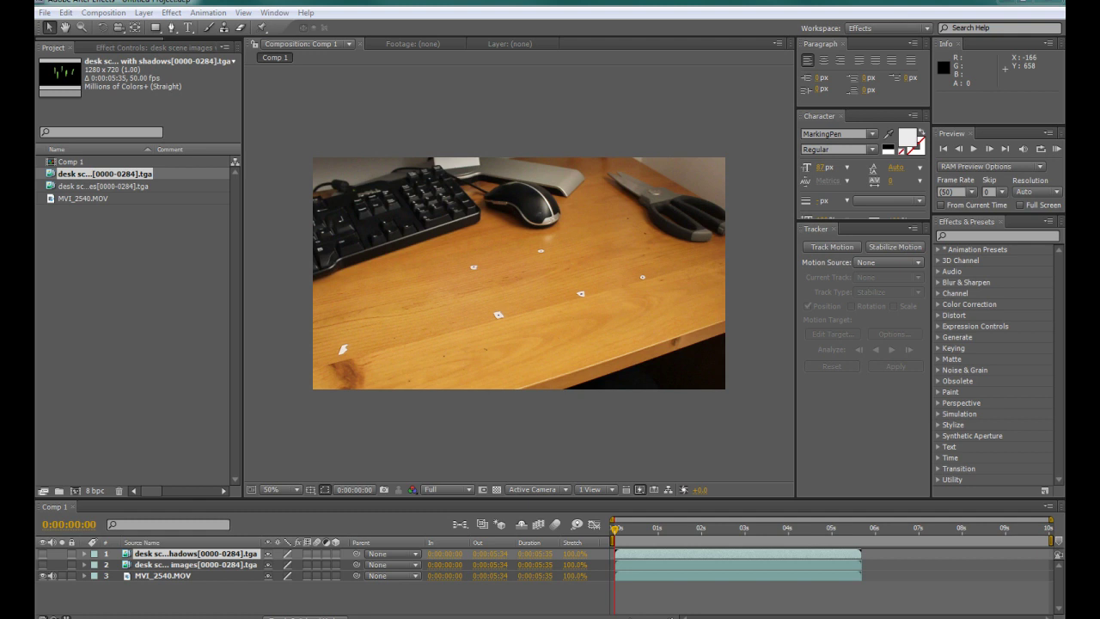
Step: In After Effects, show the "desk scene images" layer over MVI_2540.MOV and check the composite around 0:00:03:40
{"action": "left_click", "coordinate": [163, 575]}
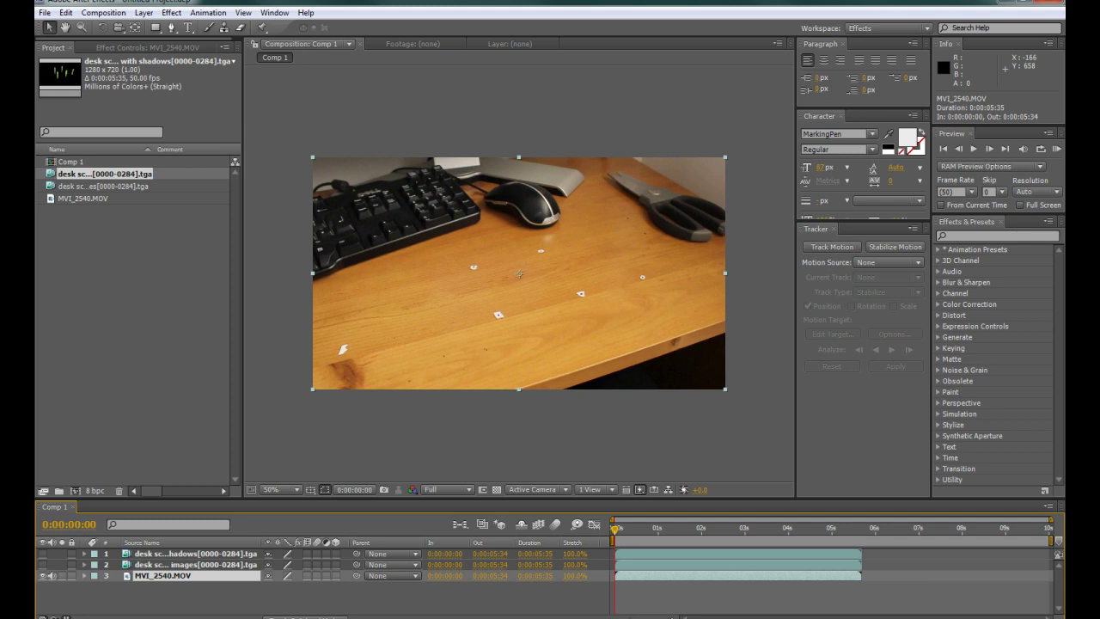
{"action": "left_click", "coordinate": [42, 564]}
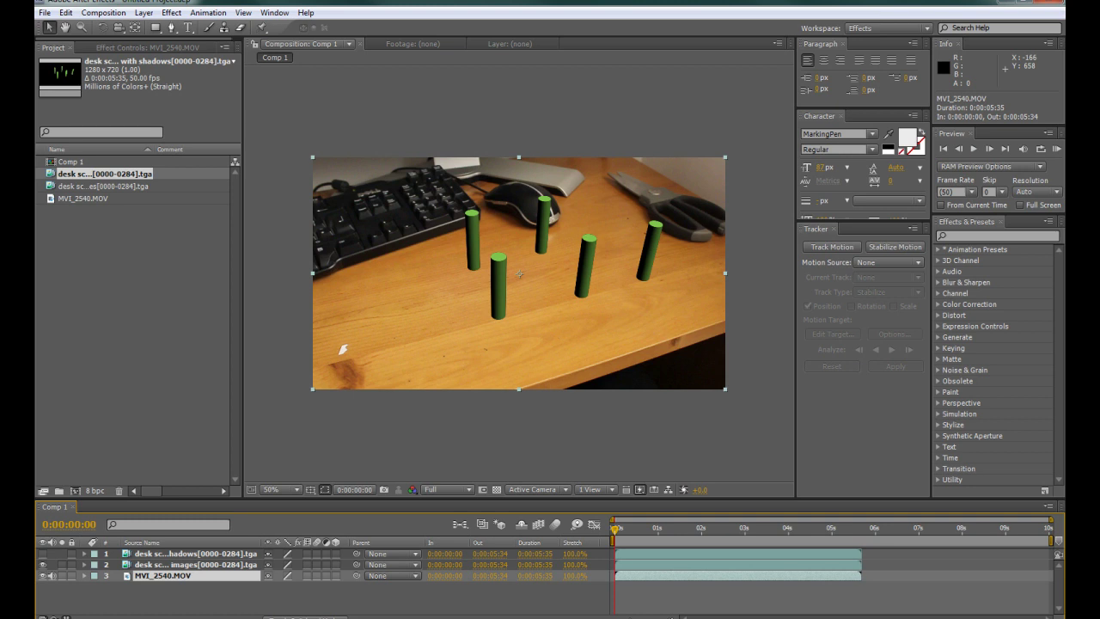
{"action": "left_click", "coordinate": [779, 528]}
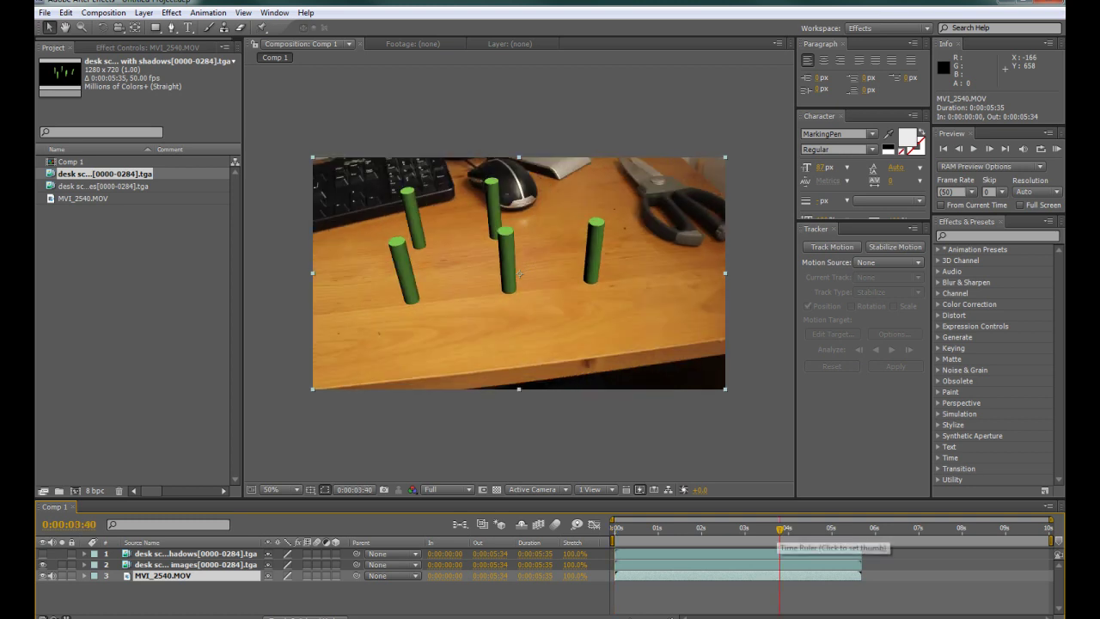
{"action": "key", "text": "Home"}
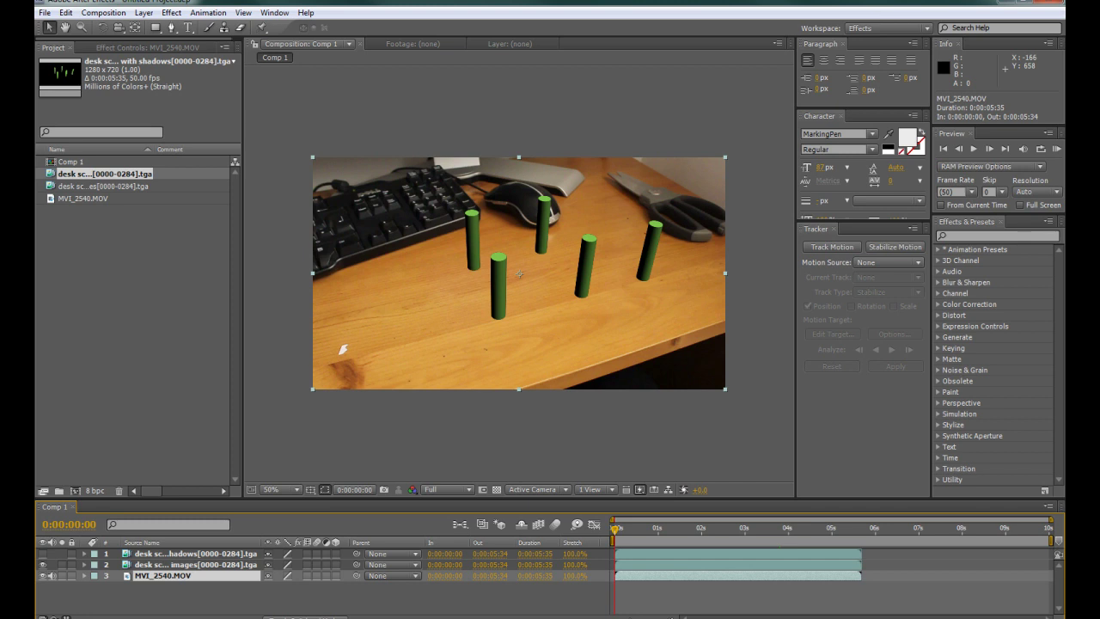
Step: Show the "with shadows" render layer in place of the plain one and play the composition
{"action": "left_click", "coordinate": [42, 554]}
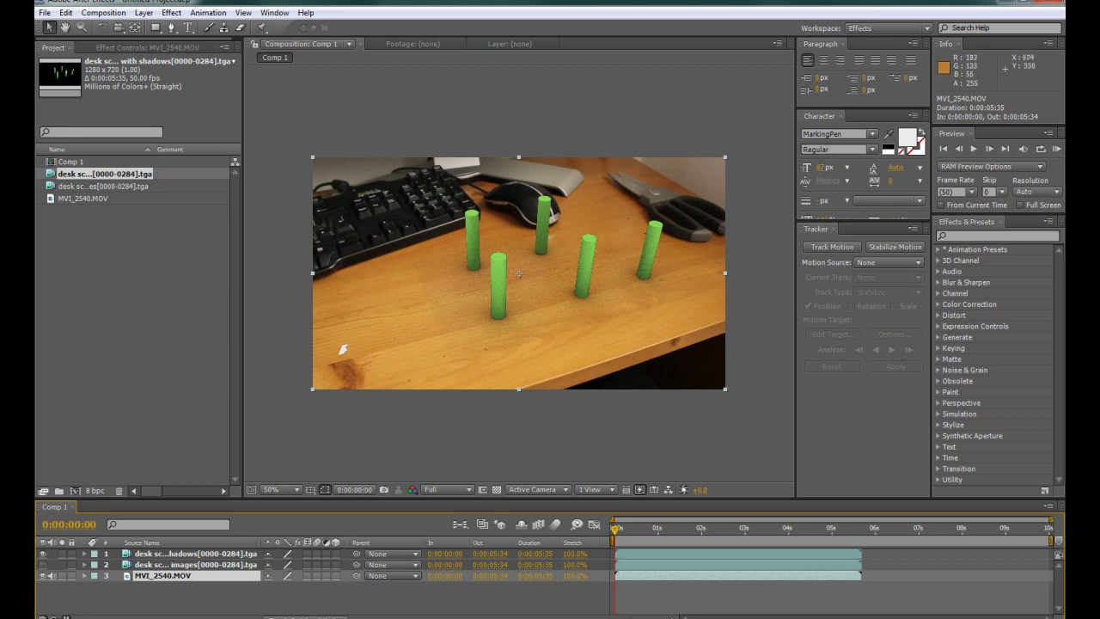
{"action": "key", "text": "space"}
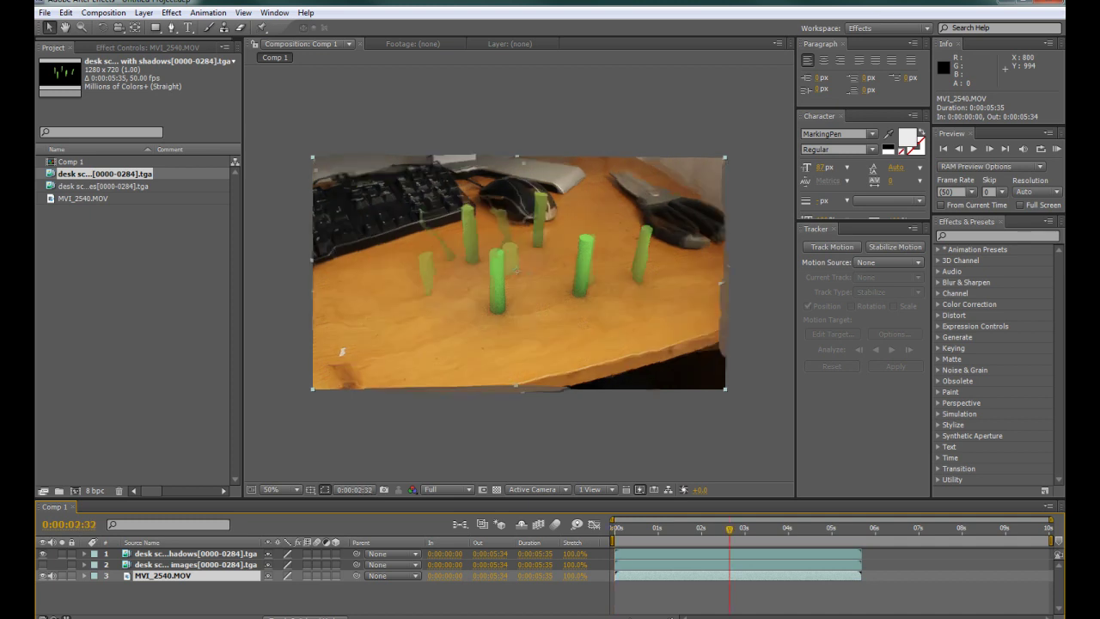